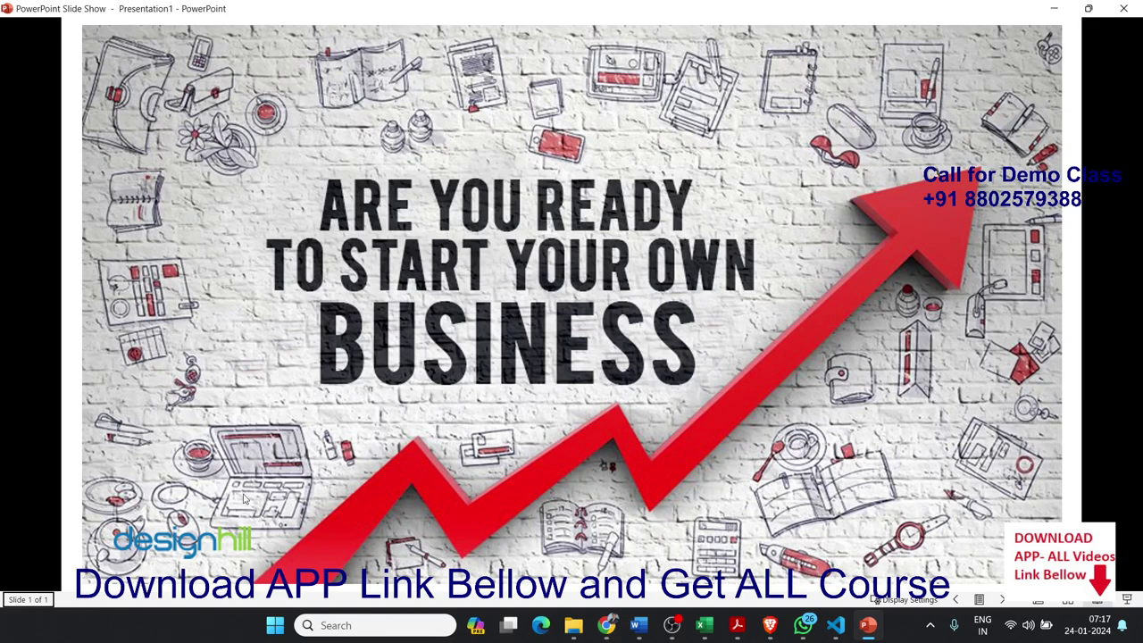
# Step: During the slide show, show previews of the two open Excel workbooks from the taskbar
pyautogui.click(703, 634)
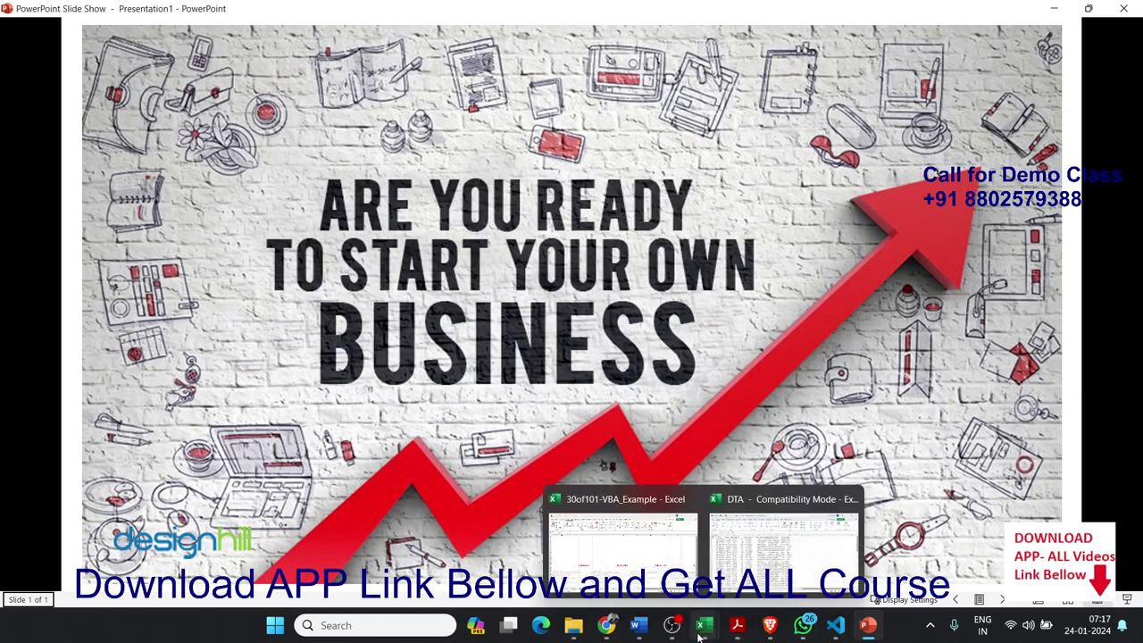
# Step: Bring the 30of101-VBA_Example workbook to the front
pyautogui.click(681, 564)
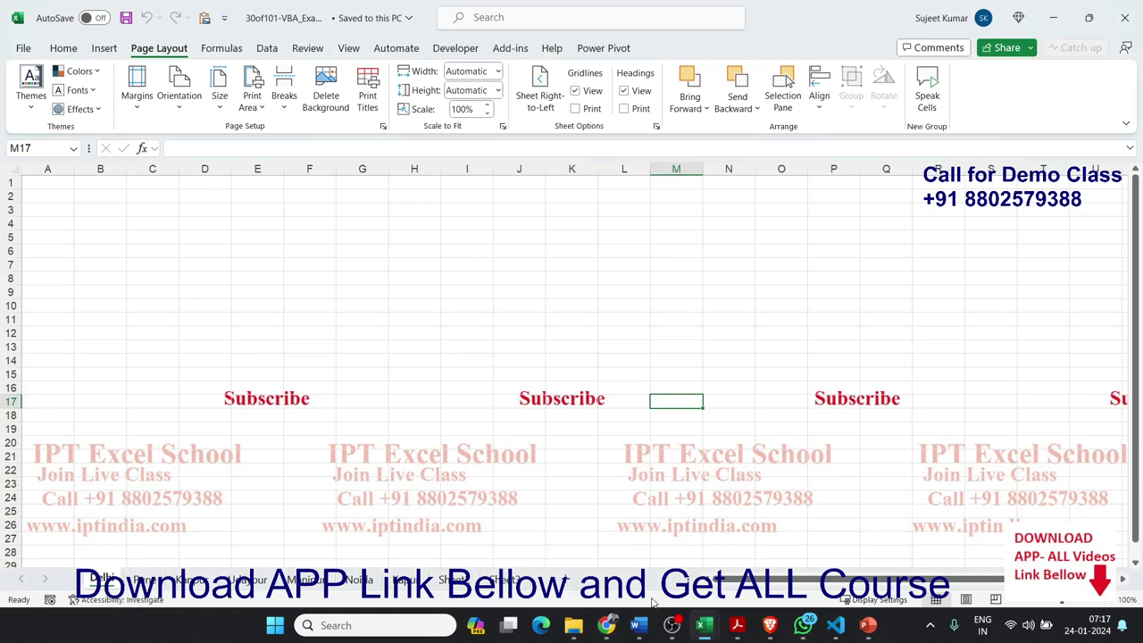
pyautogui.click(142, 279)
pyautogui.keyDown('ctrl'); pyautogui.scroll(1, 143, 284); pyautogui.keyUp('ctrl')
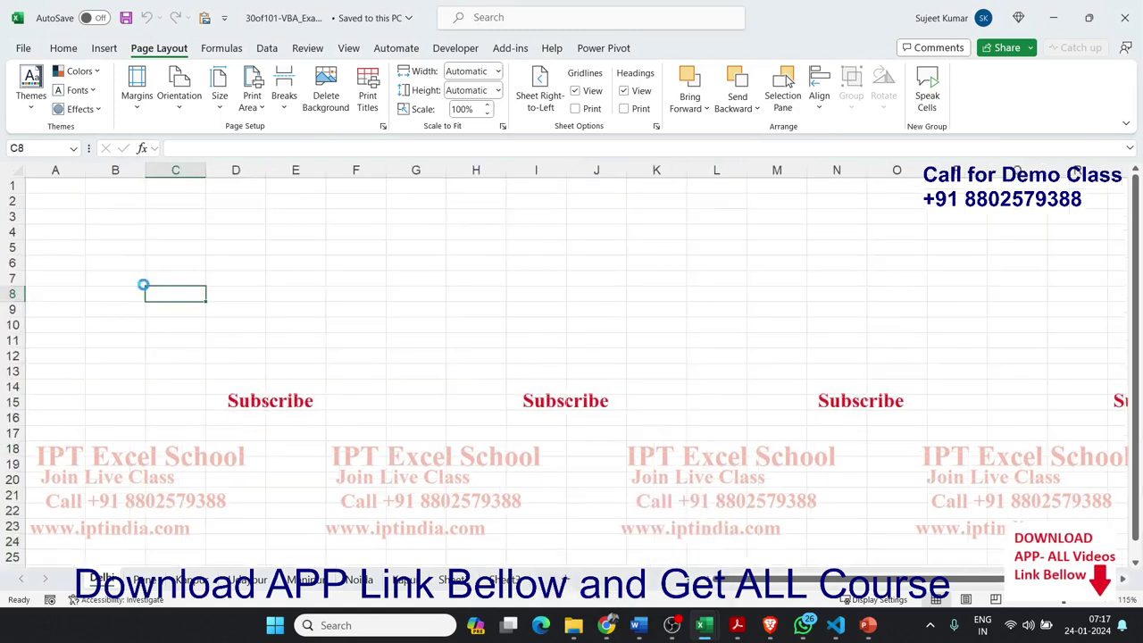
pyautogui.keyDown('ctrl'); pyautogui.scroll(2, 142, 283); pyautogui.keyUp('ctrl')
# Step: Enter 10th in cell B2 and 12th in cell B3
pyautogui.click(122, 220)
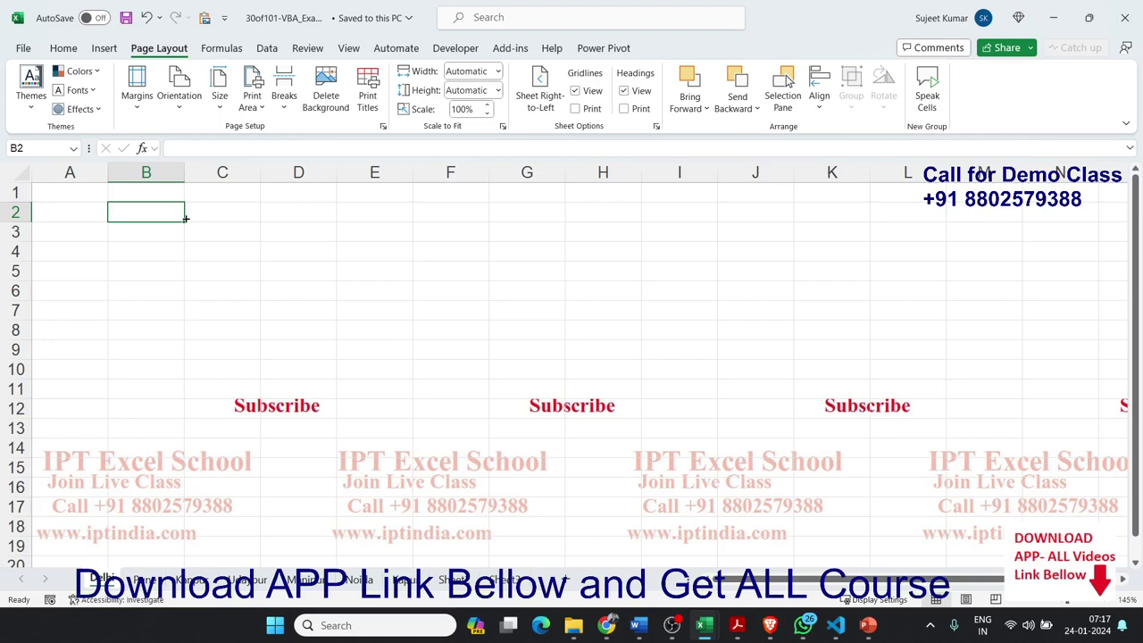
pyautogui.write('10t')
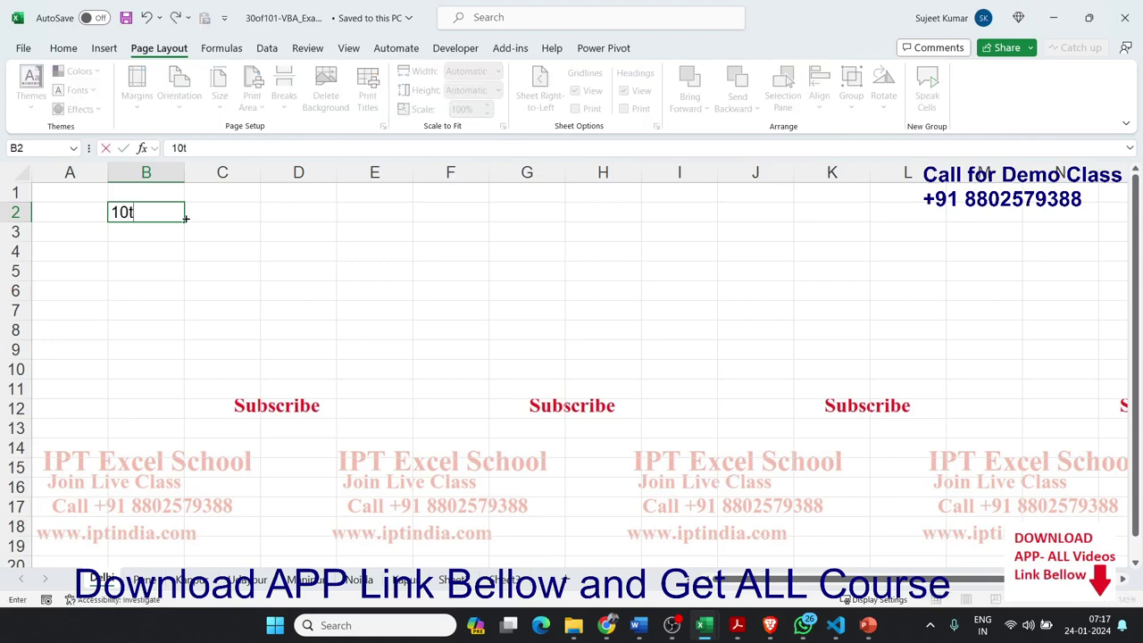
pyautogui.write('h')
pyautogui.press('Return')
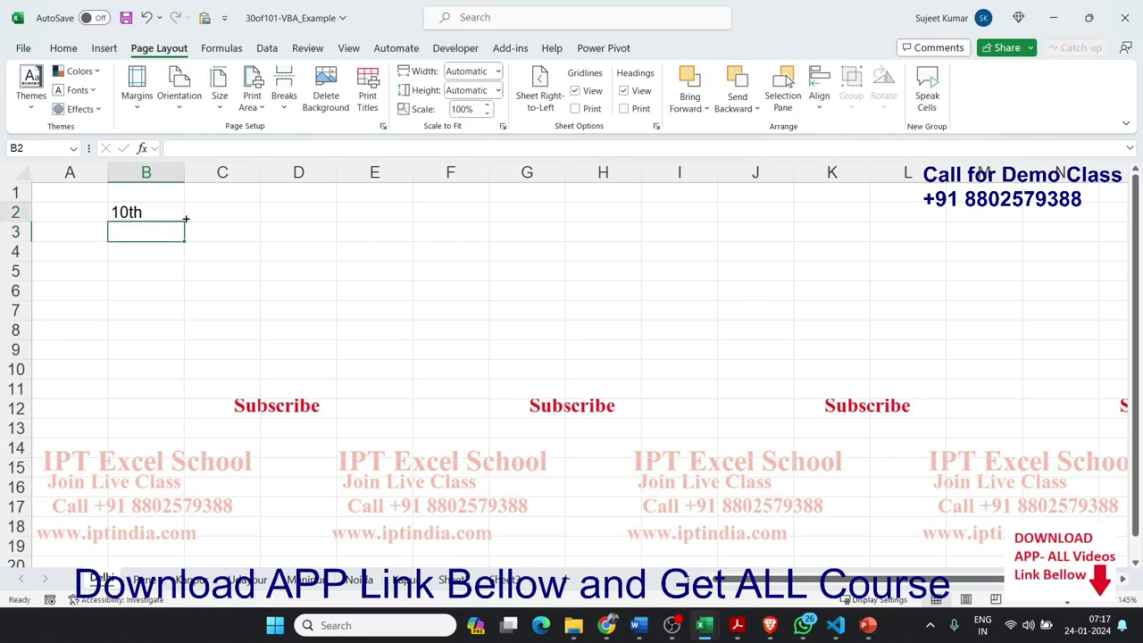
pyautogui.press('Up')
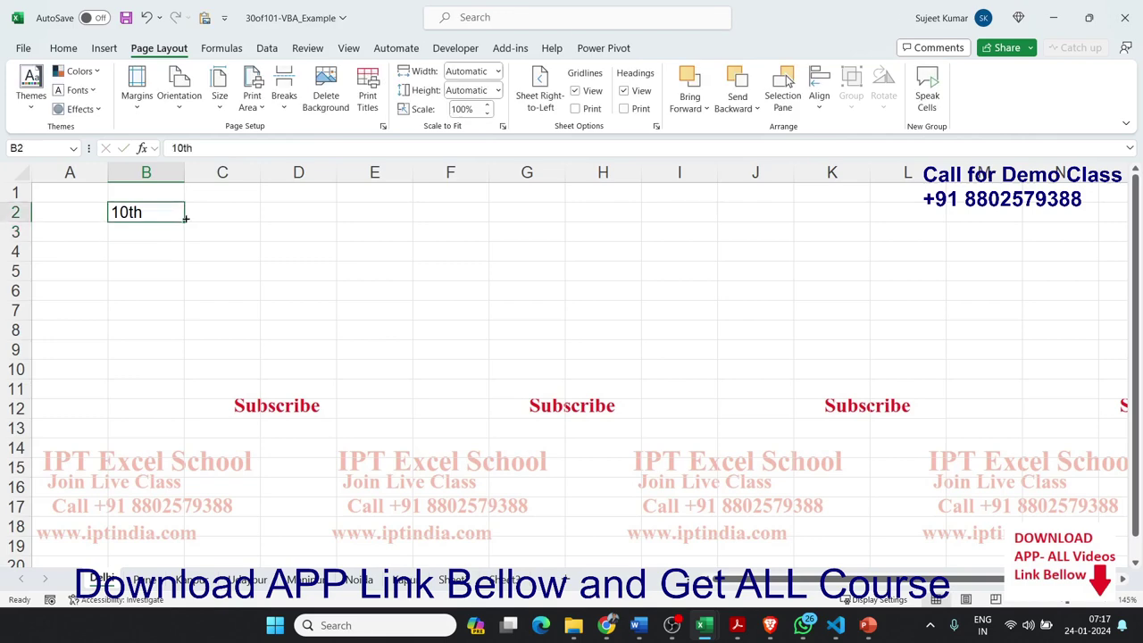
pyautogui.press('Down')
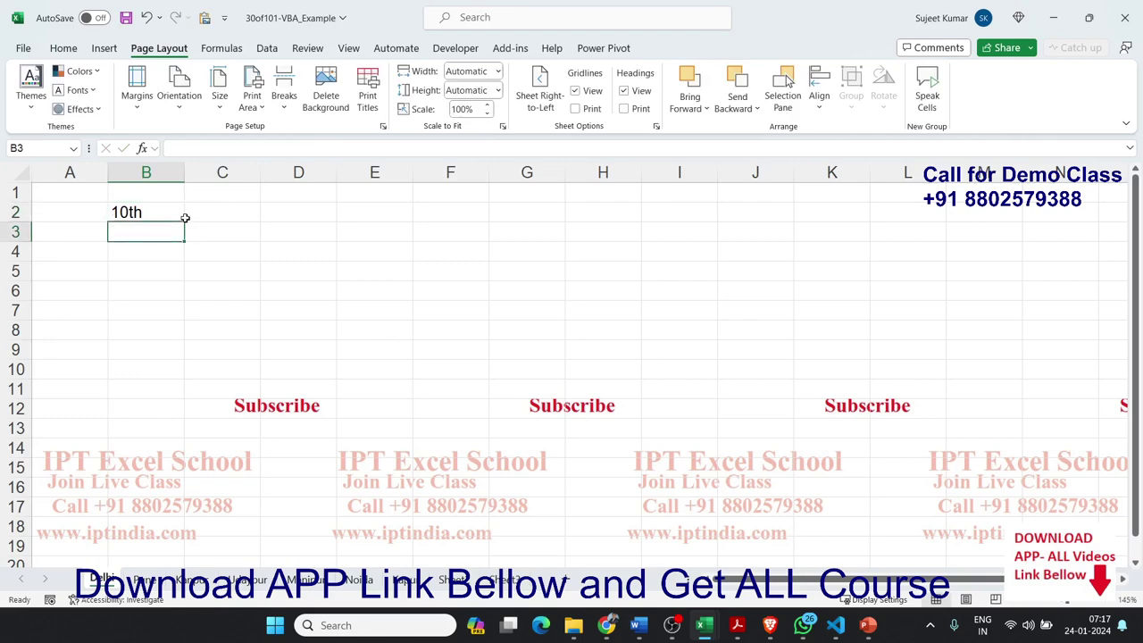
pyautogui.write('12th')
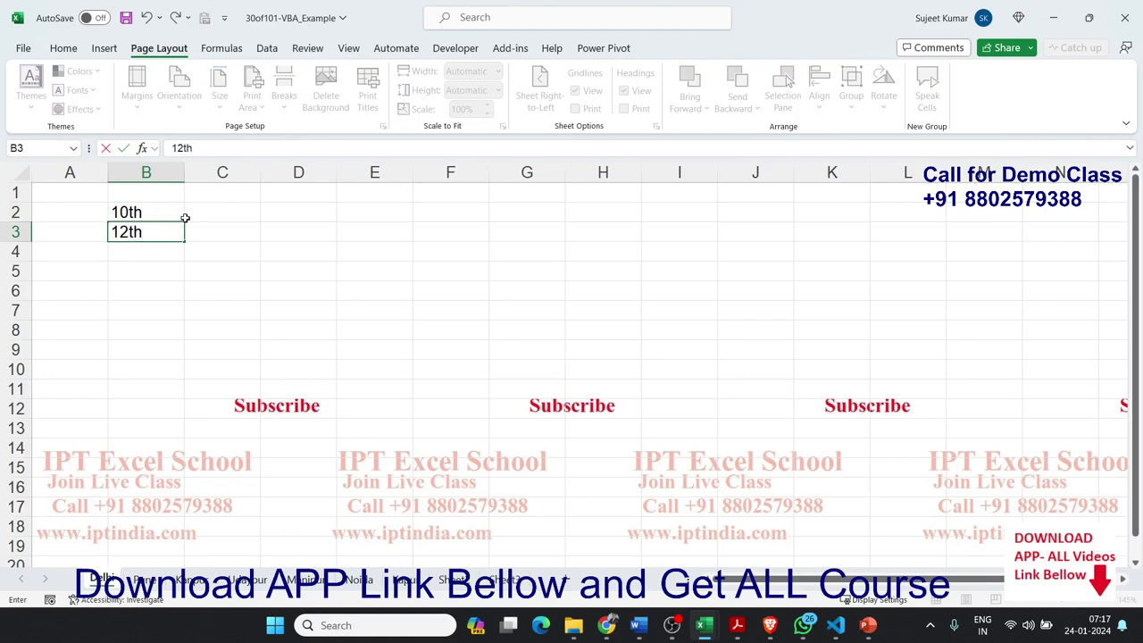
pyautogui.press('Return')
pyautogui.press('Up')
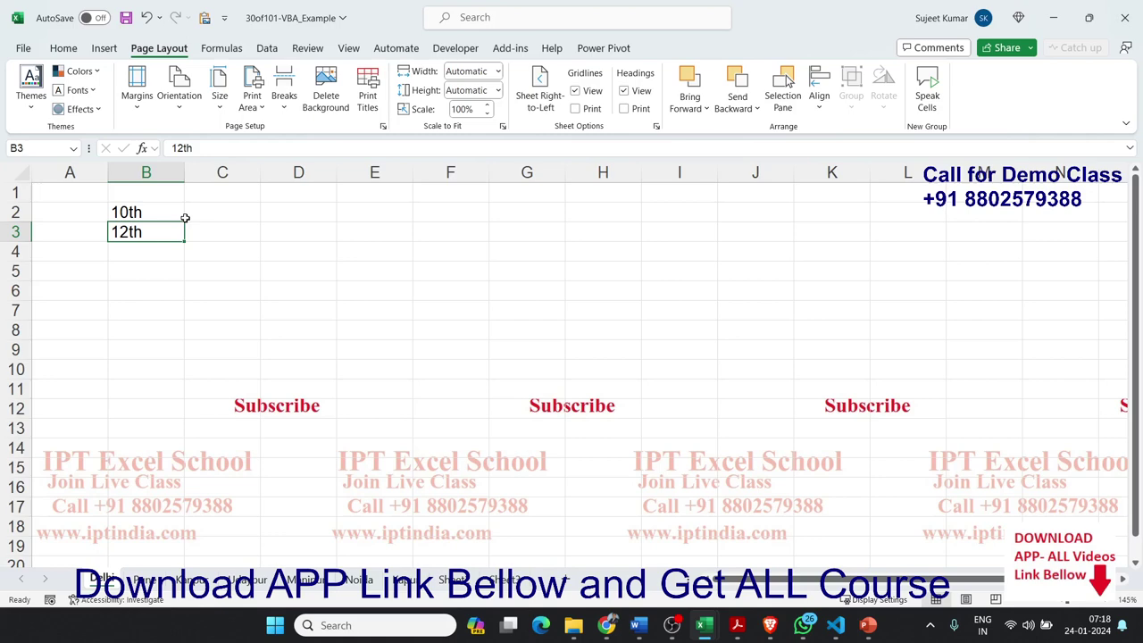
pyautogui.press('Right')
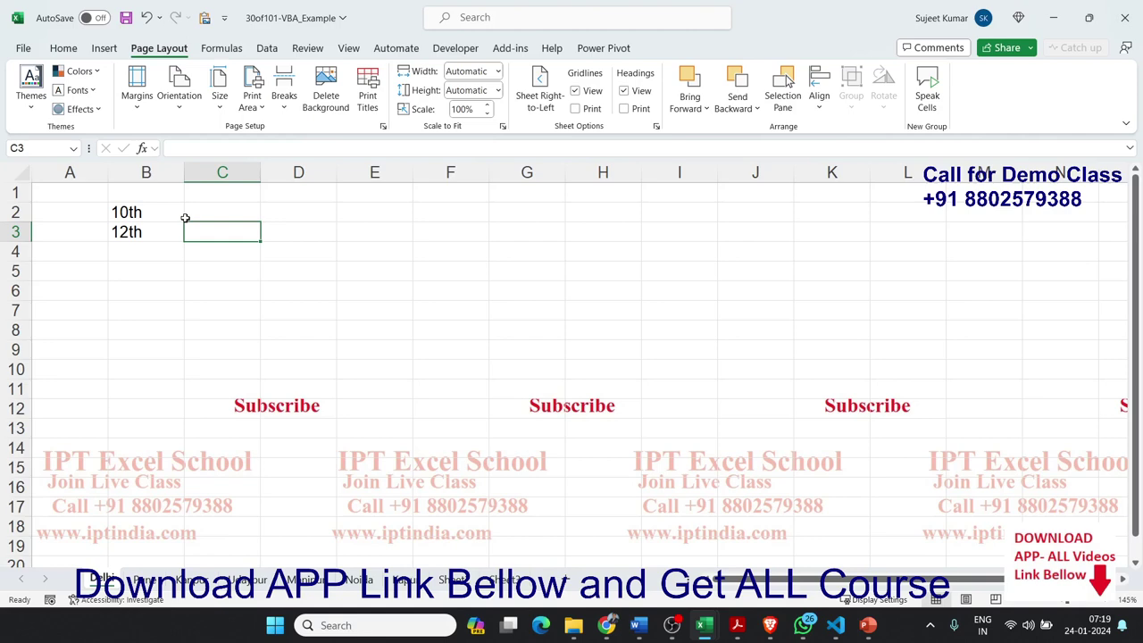
# Step: Type the label Backup into cell B6 under the 10th and 12th entries
pyautogui.press('Down')
pyautogui.press('Down')
pyautogui.press('Down')
pyautogui.press('Left')
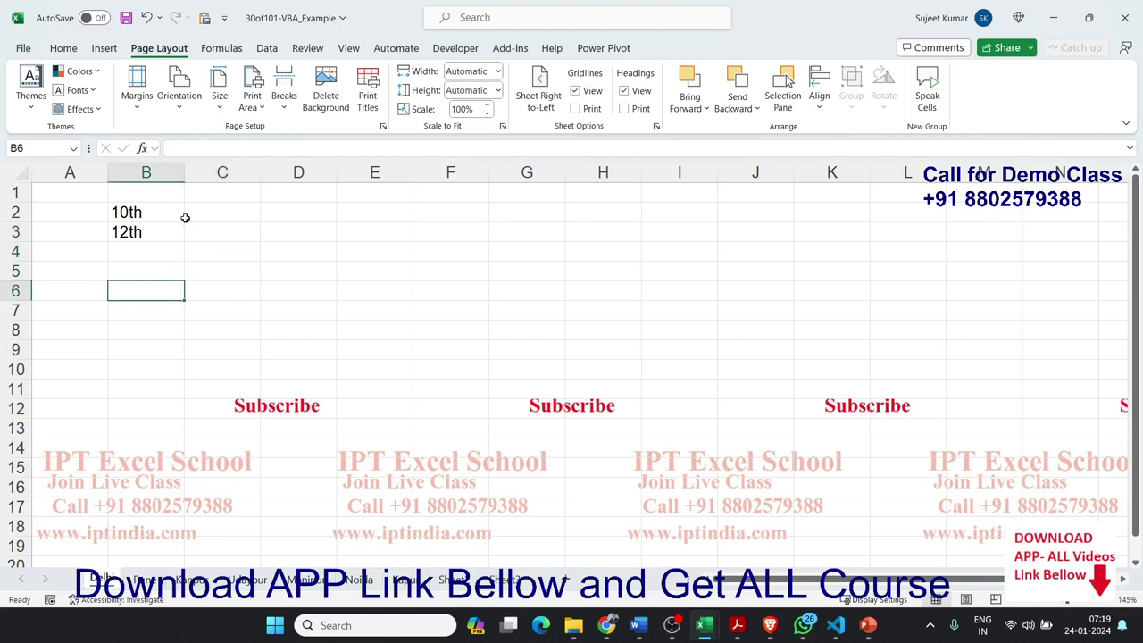
pyautogui.write('Ba')
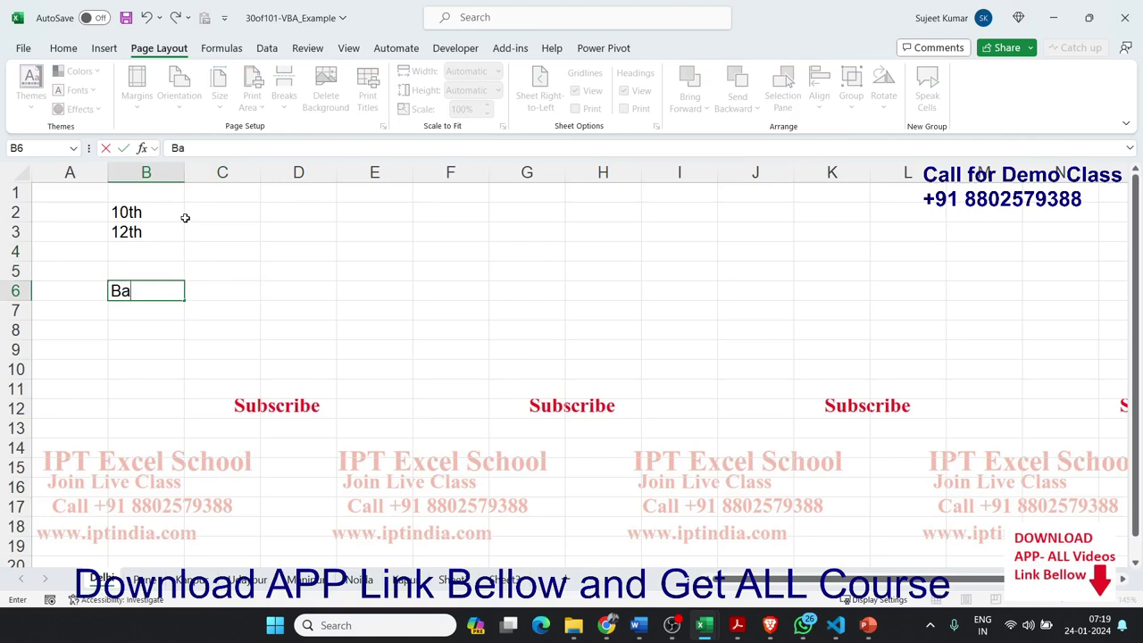
pyautogui.write('ckup')
pyautogui.press('Return')
pyautogui.press('Up')
pyautogui.press('Up')
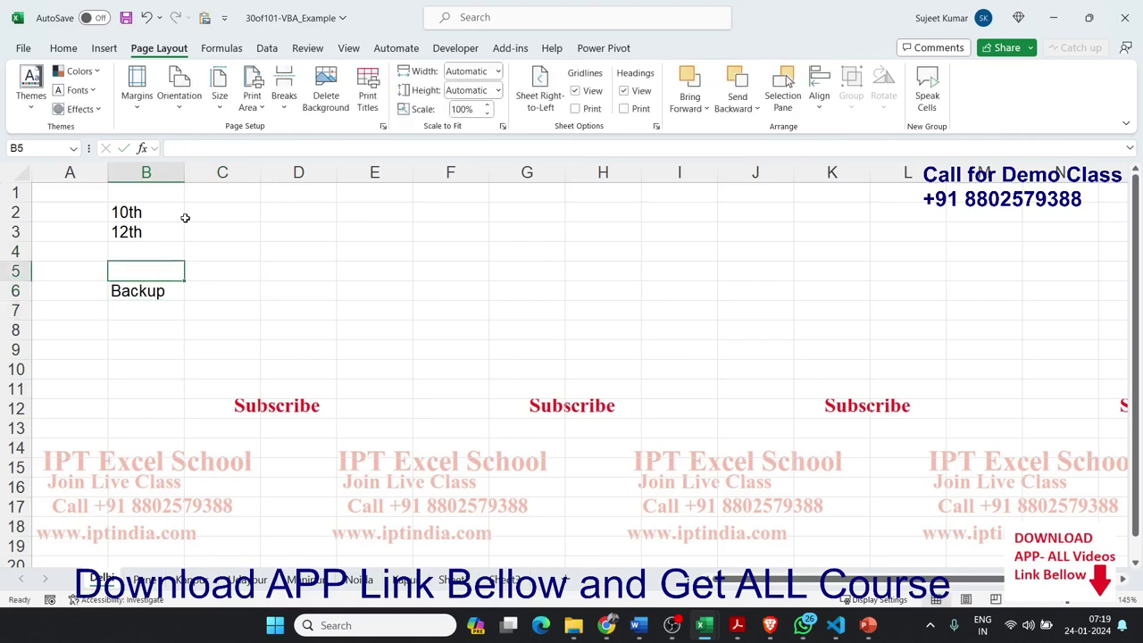
pyautogui.press('Up')
pyautogui.press('Up')
pyautogui.press('Right')
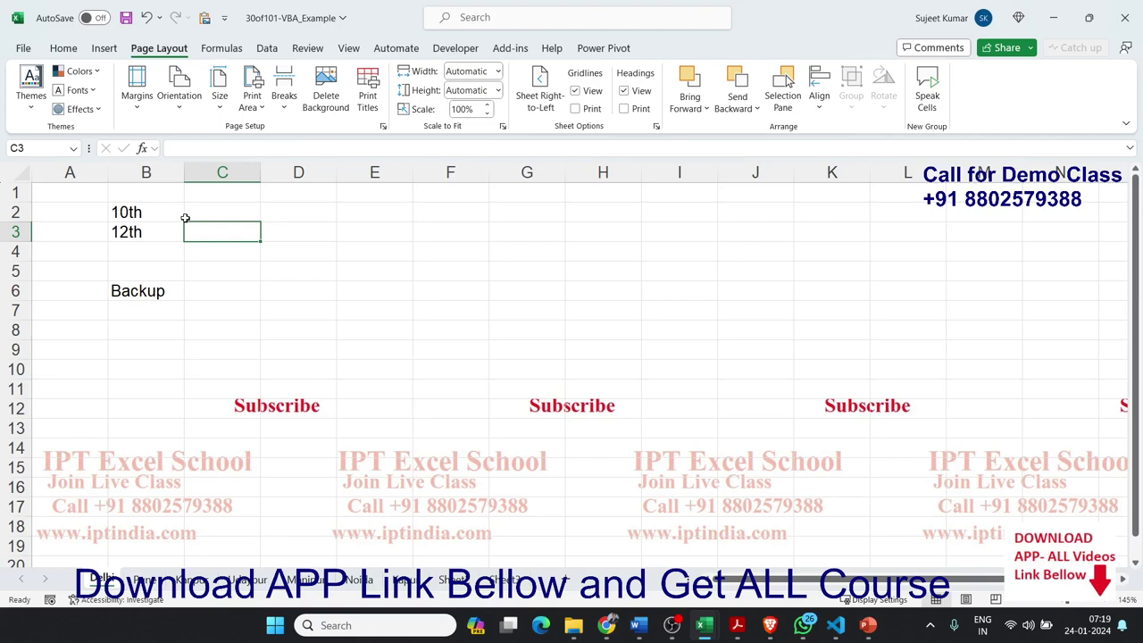
# Step: Make cell C6 beside Backup read 12th as text
pyautogui.press('Down')
pyautogui.press('Down')
pyautogui.press('Down')
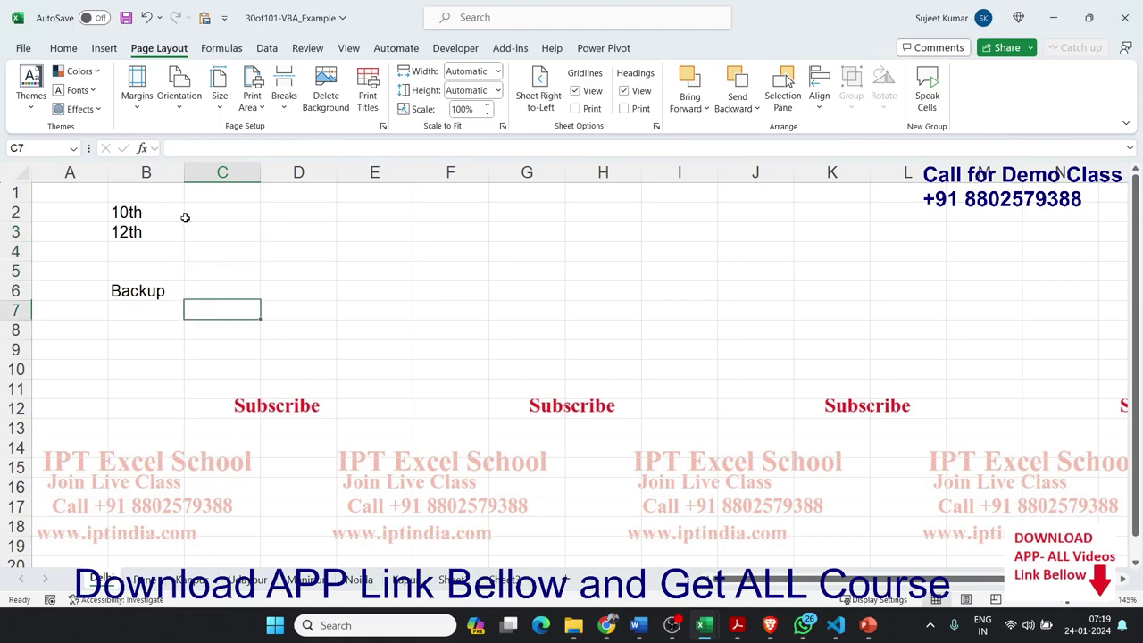
pyautogui.press('Left')
pyautogui.press('Up')
pyautogui.press('Up')
pyautogui.press('Up')
pyautogui.press('Up')
pyautogui.press('Up')
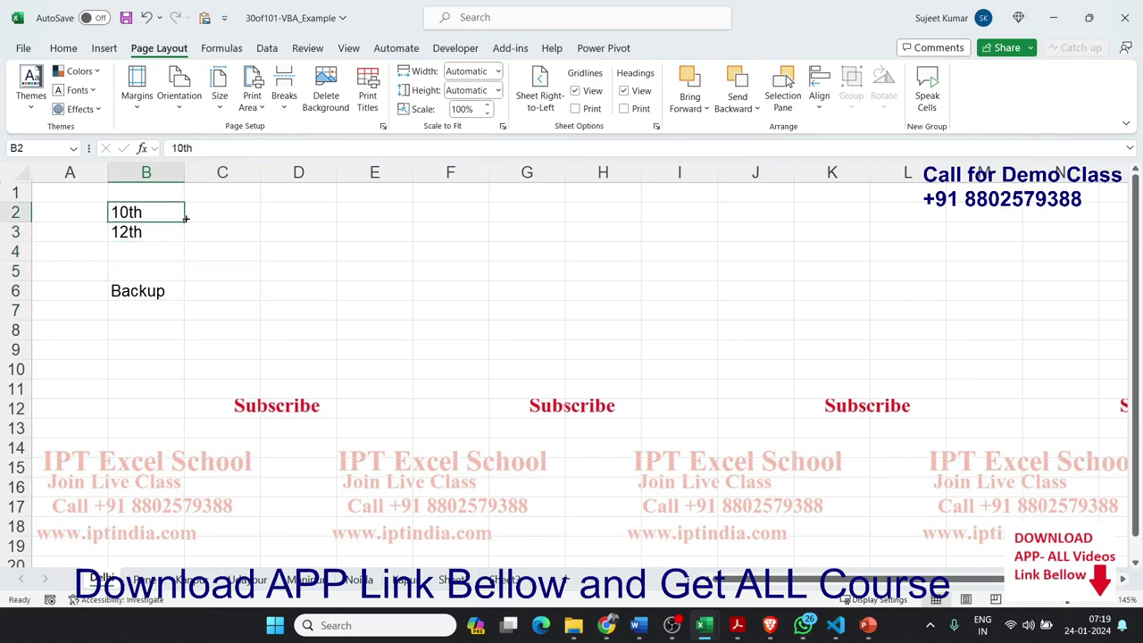
pyautogui.press('Right')
pyautogui.press('Down')
pyautogui.press('Down')
pyautogui.press('Left')
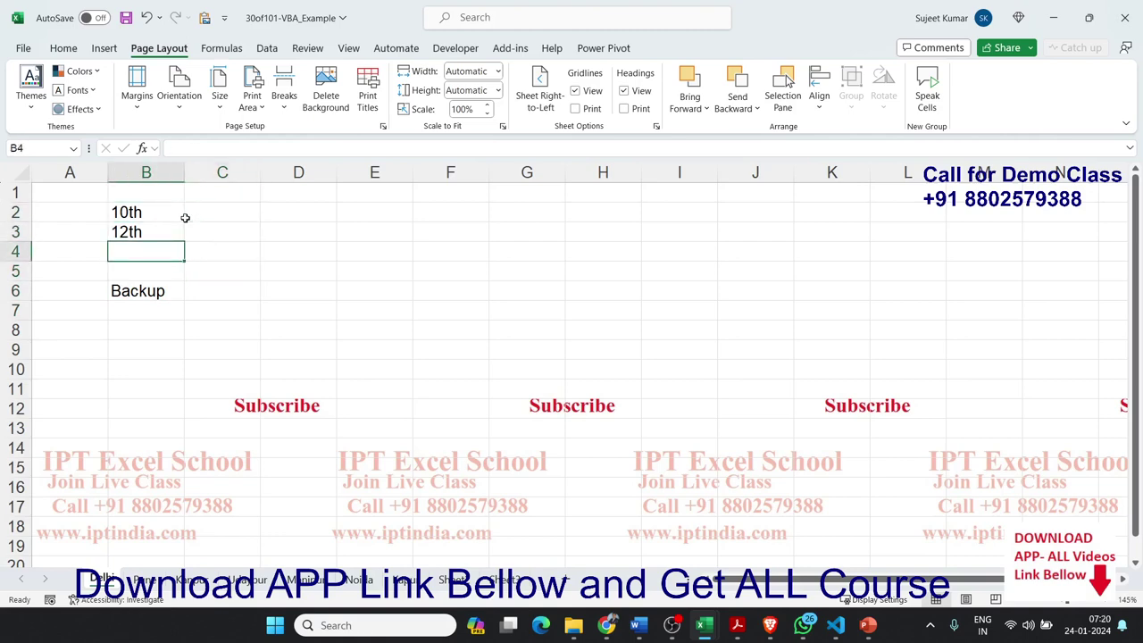
pyautogui.press('Down')
pyautogui.press('Down')
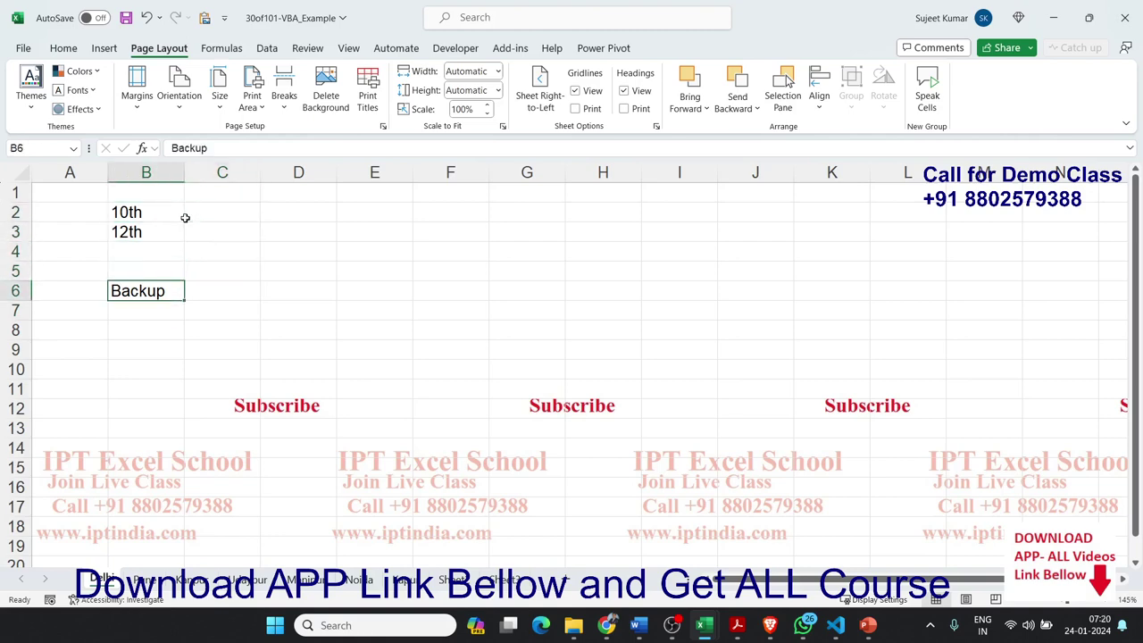
pyautogui.hotkey('shift', 'Down')
pyautogui.press('Up')
pyautogui.press('Right')
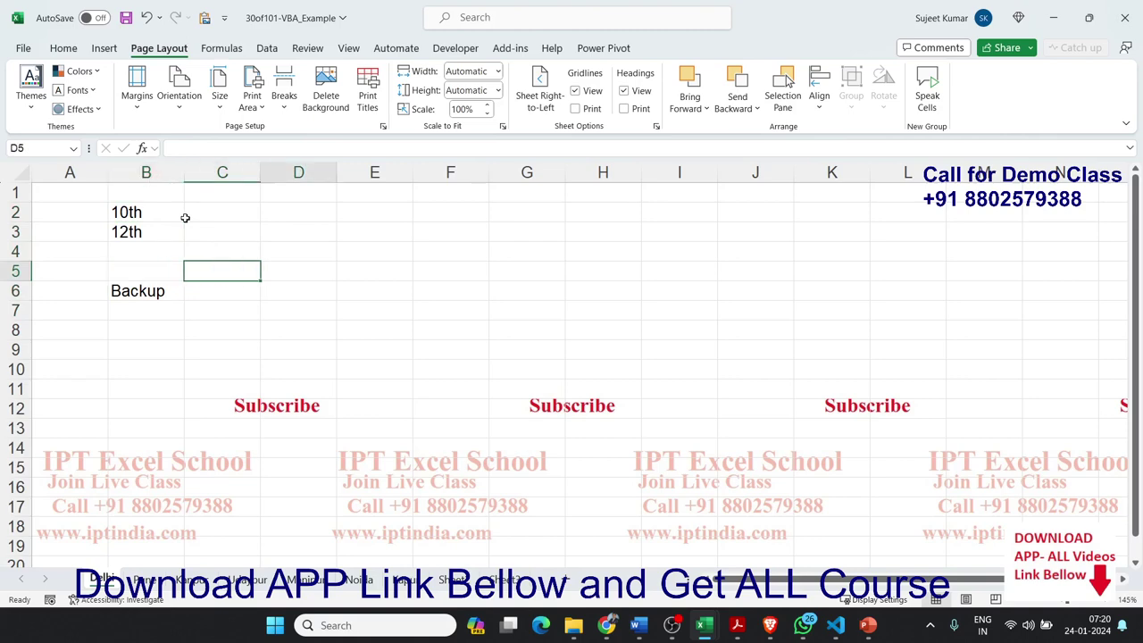
pyautogui.press('Right')
pyautogui.press('Down')
pyautogui.press('Down')
pyautogui.press('Left')
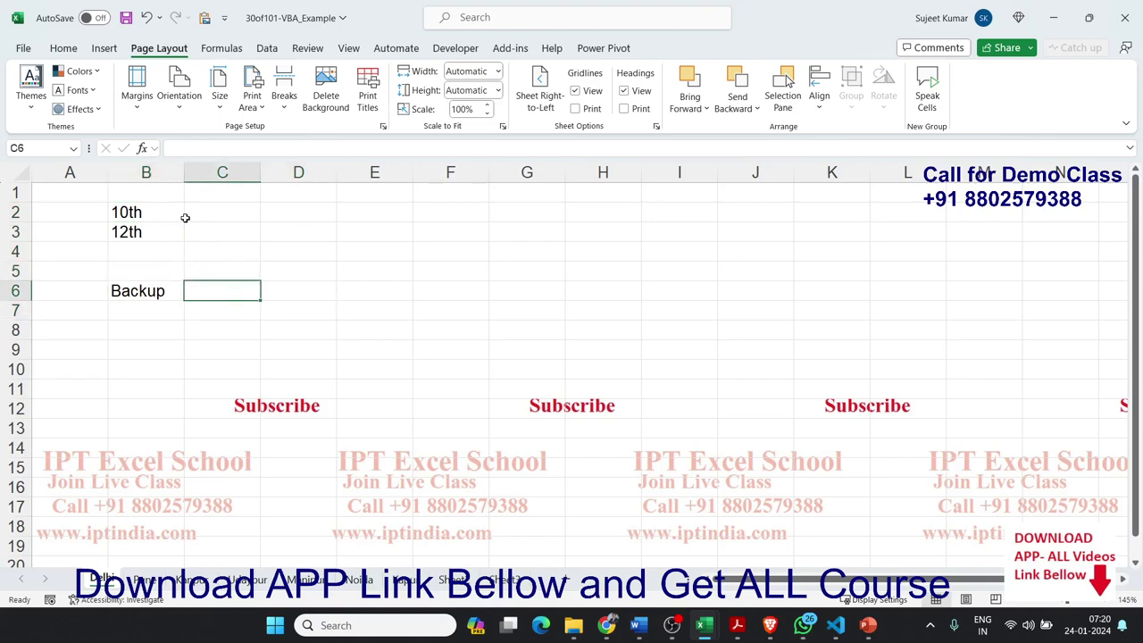
pyautogui.write('12')
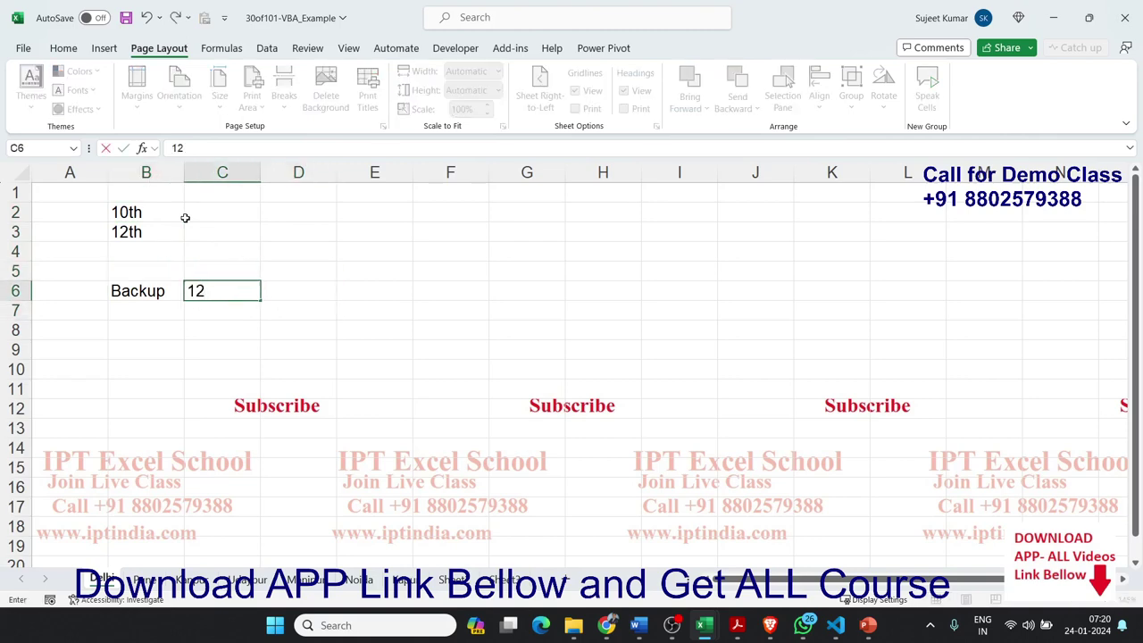
pyautogui.press('Return')
pyautogui.press('Up')
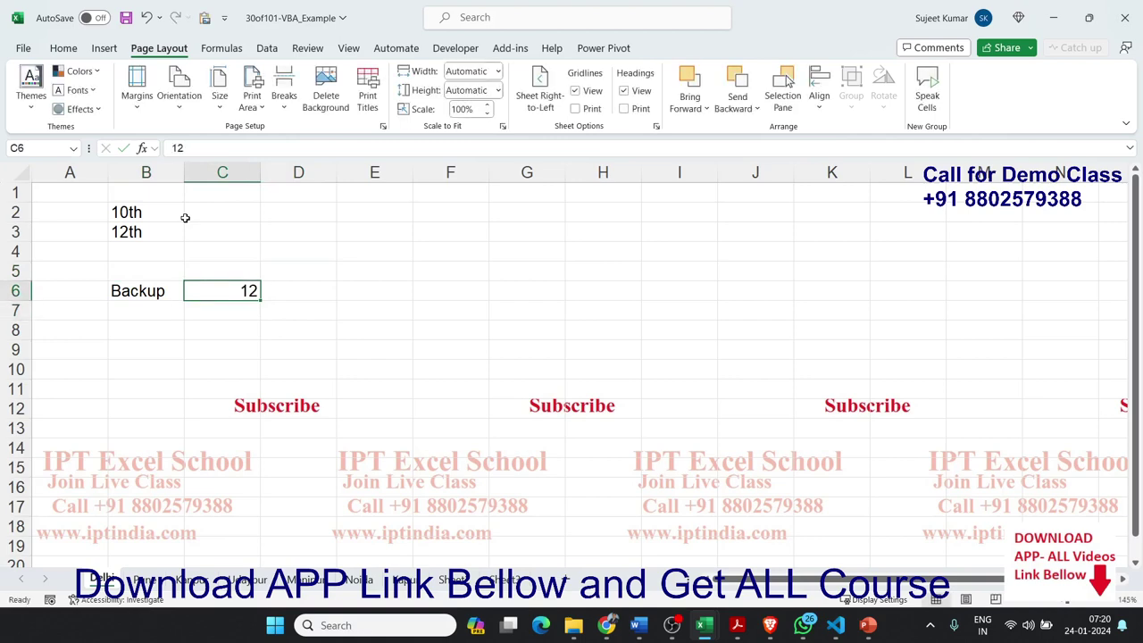
pyautogui.press('F2')
pyautogui.write('th')
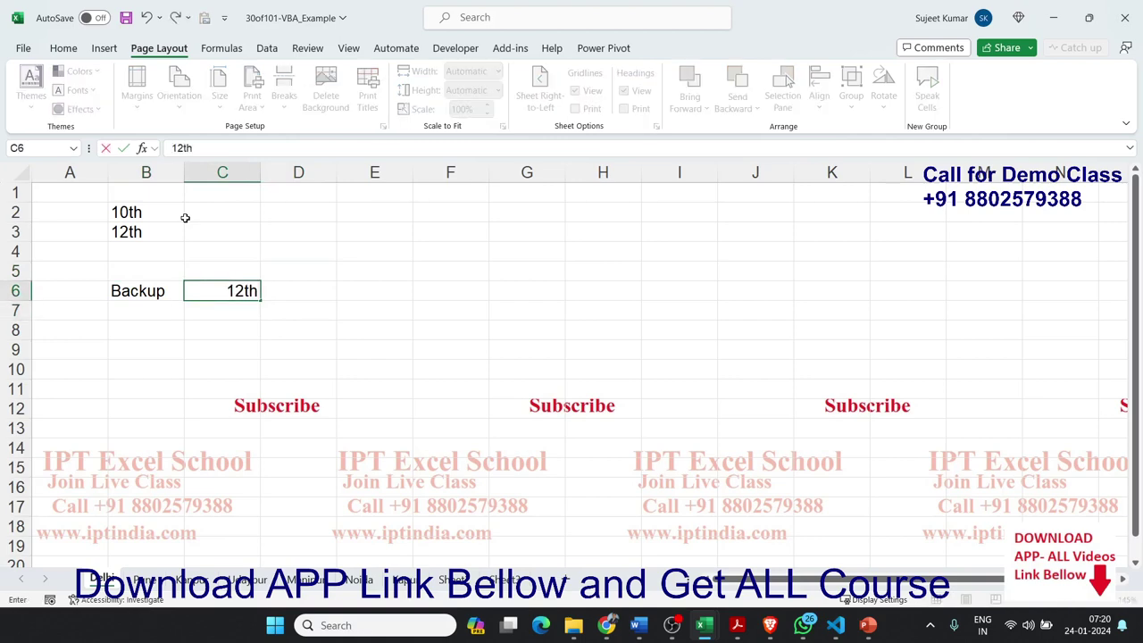
pyautogui.press('Return')
pyautogui.press('Up')
# Step: Enter 17 in D6 and 19 in D7
pyautogui.press('Right')
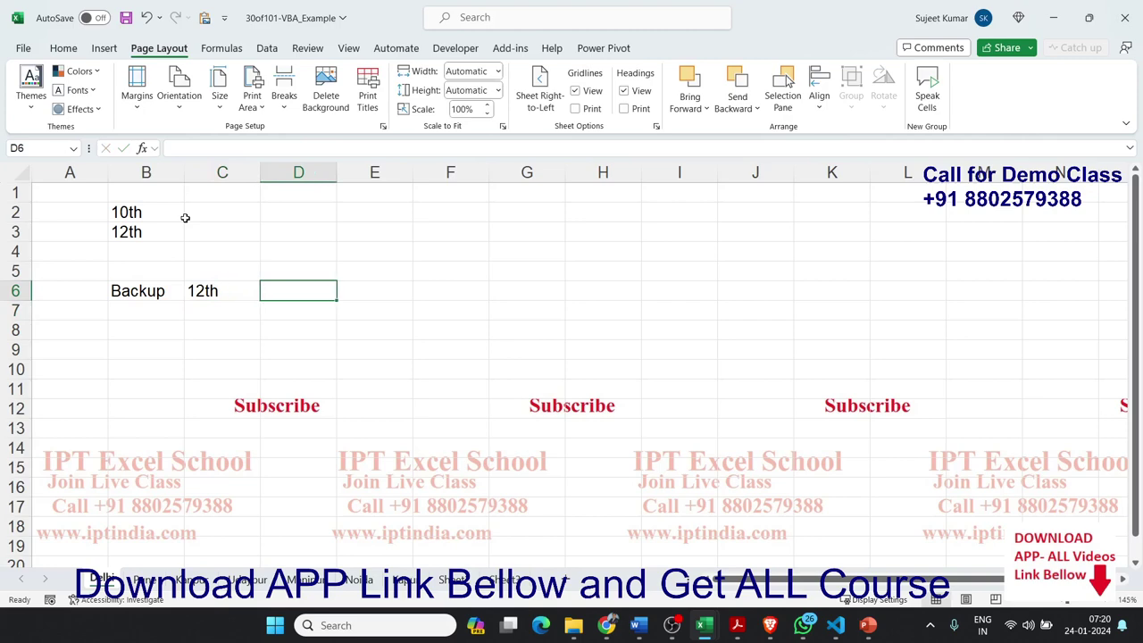
pyautogui.press('Down')
pyautogui.press('Up')
pyautogui.write('17')
pyautogui.press('Return')
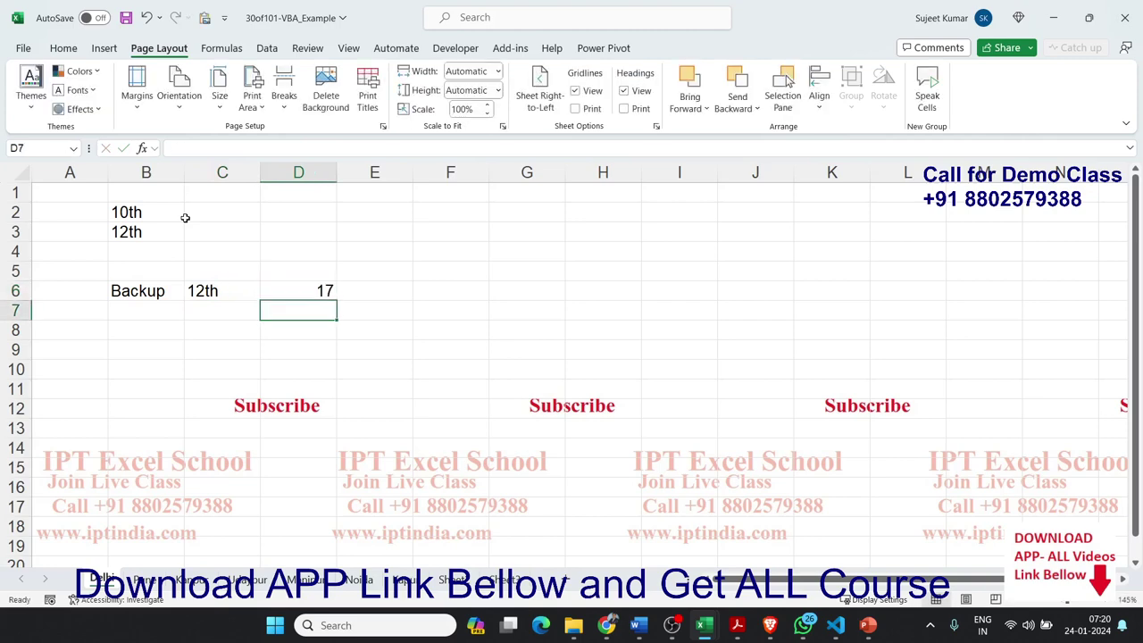
pyautogui.press('Right')
pyautogui.press('Left')
pyautogui.write('19')
pyautogui.press('Right')
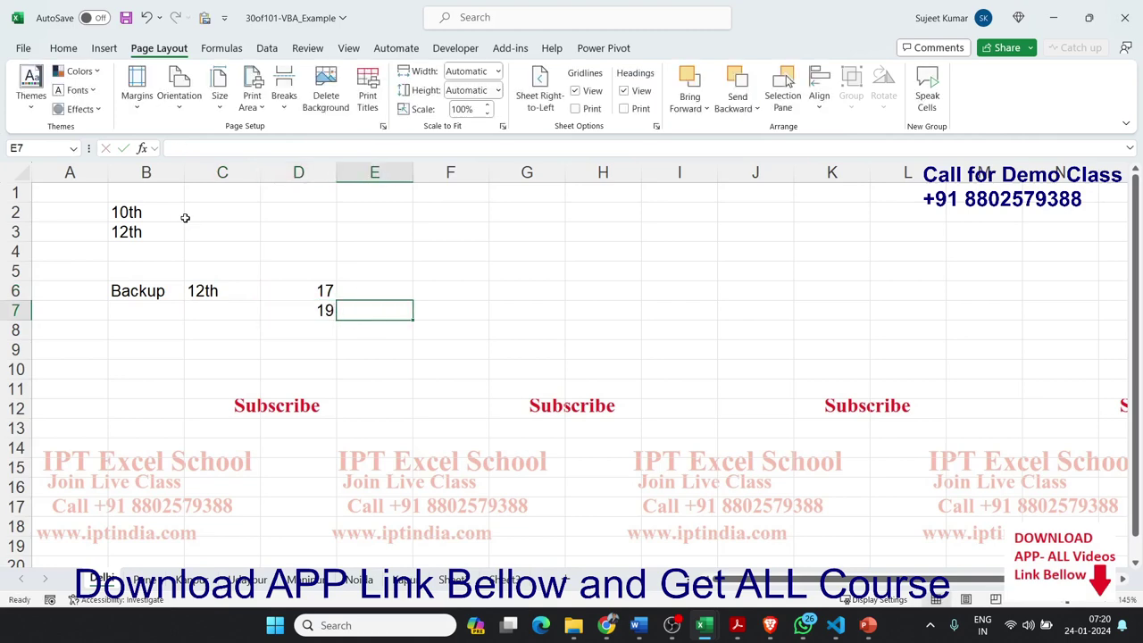
pyautogui.press('Up')
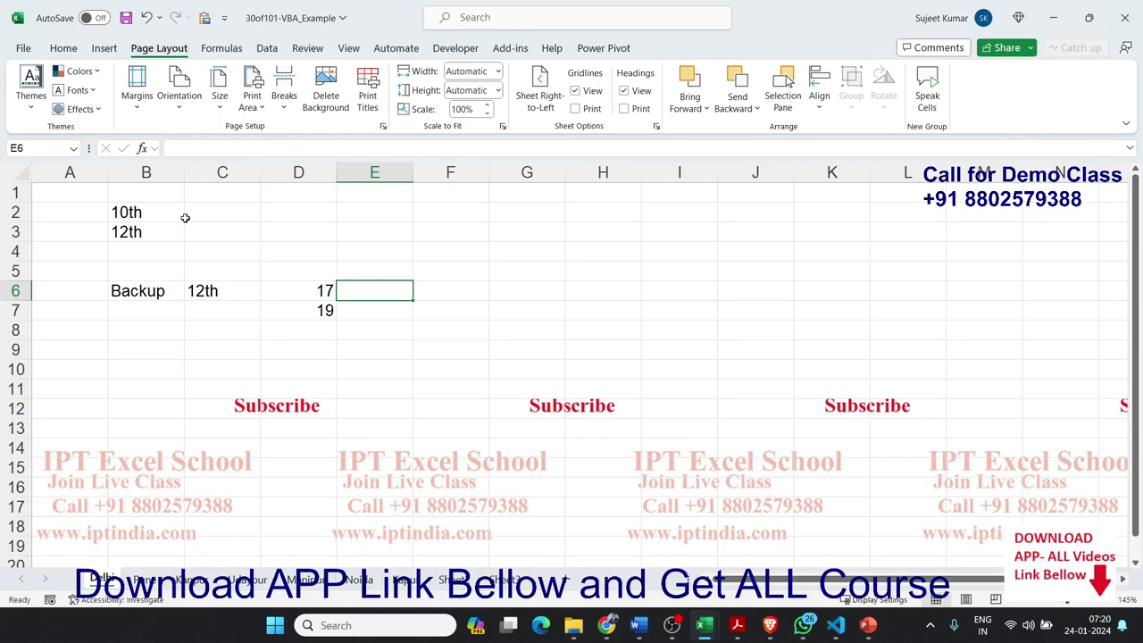
pyautogui.press('Right')
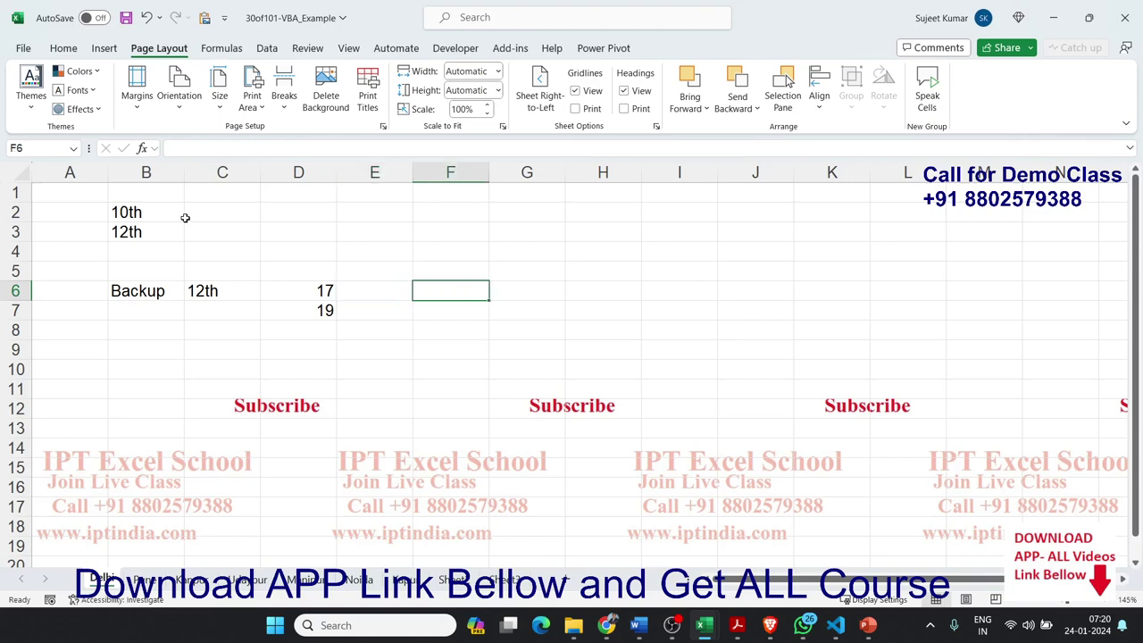
pyautogui.press('Left')
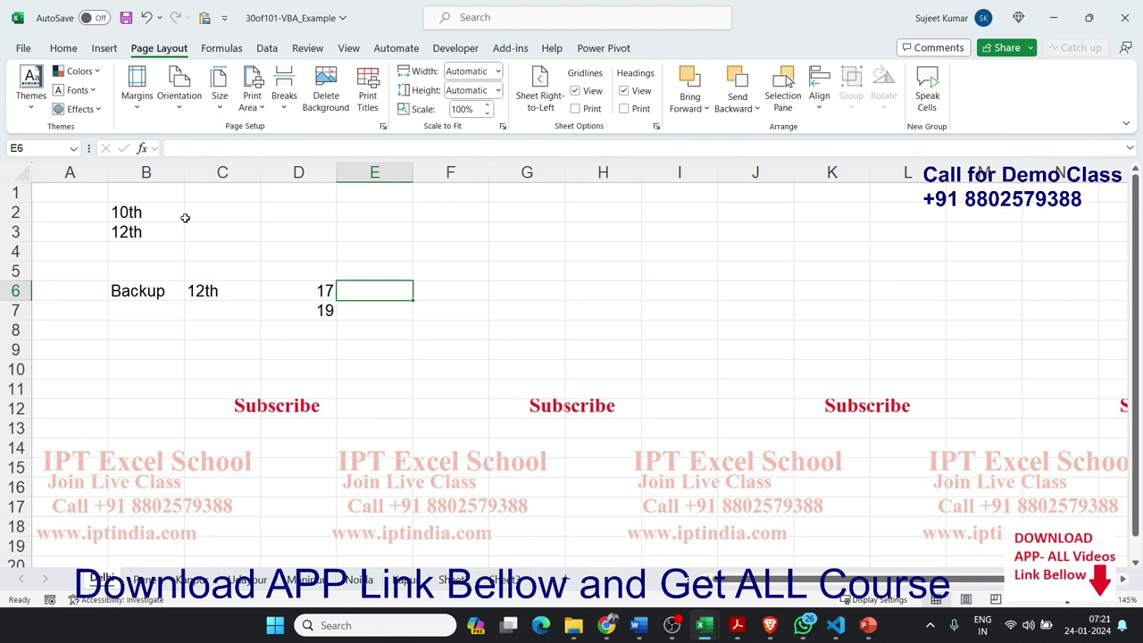
# Step: Enter 3000 in cell E6
pyautogui.write('3')
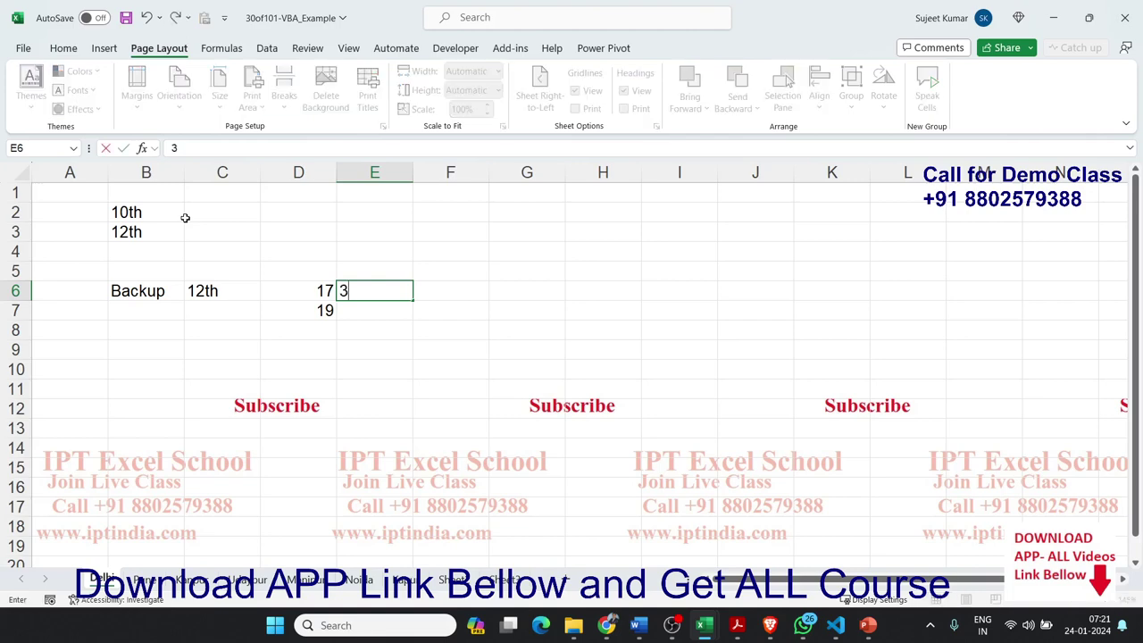
pyautogui.write('000')
pyautogui.press('Tab')
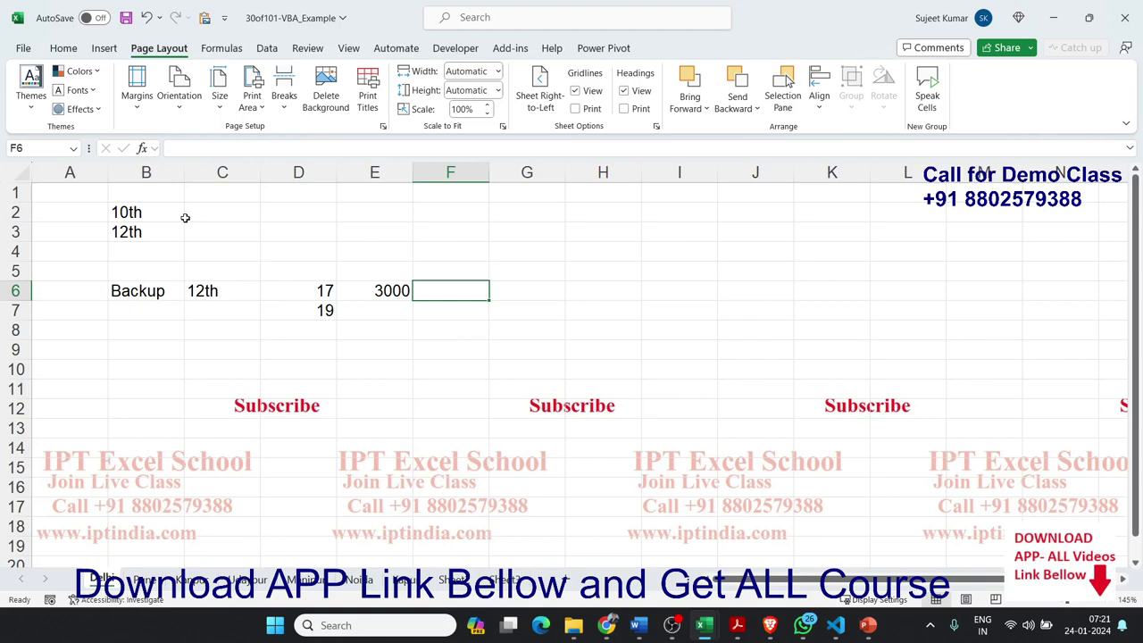
pyautogui.write('X')
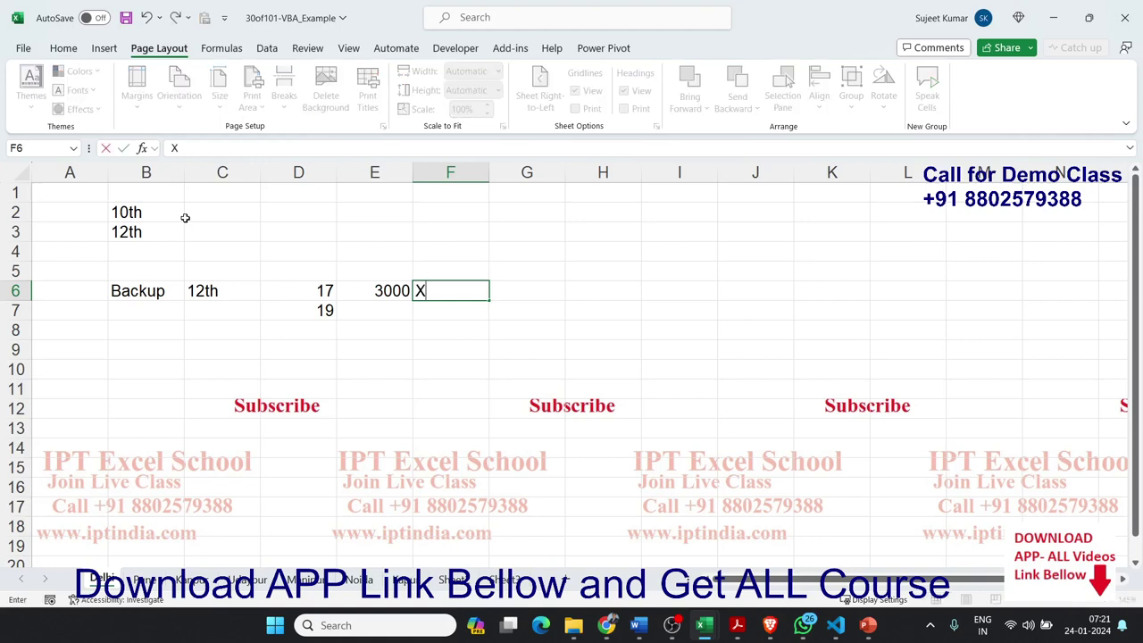
pyautogui.press('BackSpace')
pyautogui.press('Left')
pyautogui.press('Right')
pyautogui.press('Down')
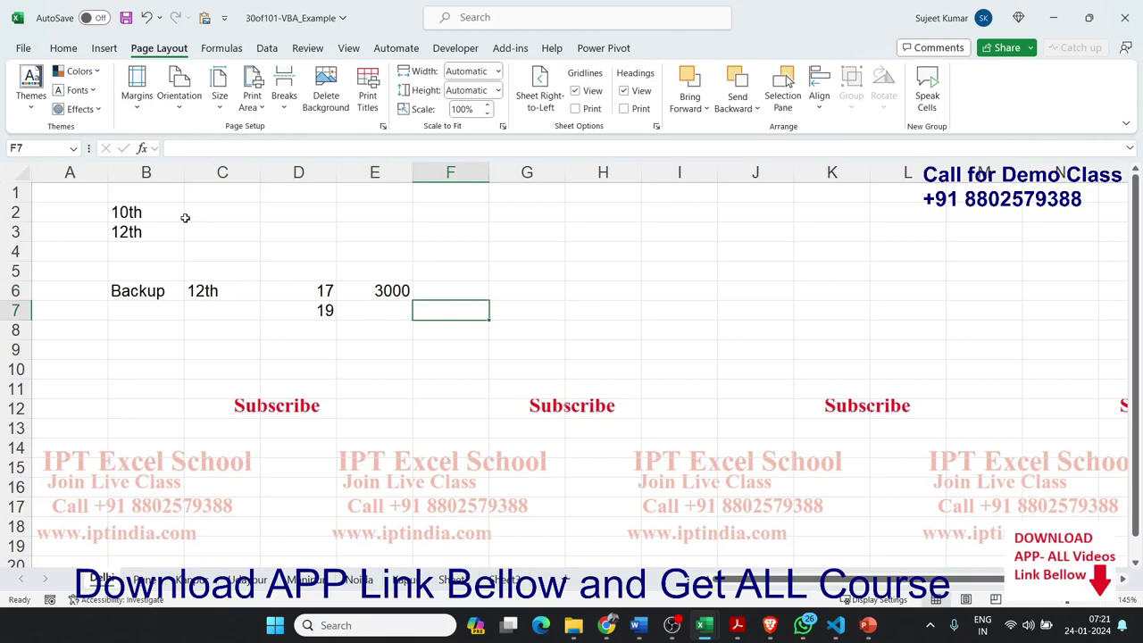
# Step: Fill F7:H7 with 50%, 1500 and MF
pyautogui.write('50%')
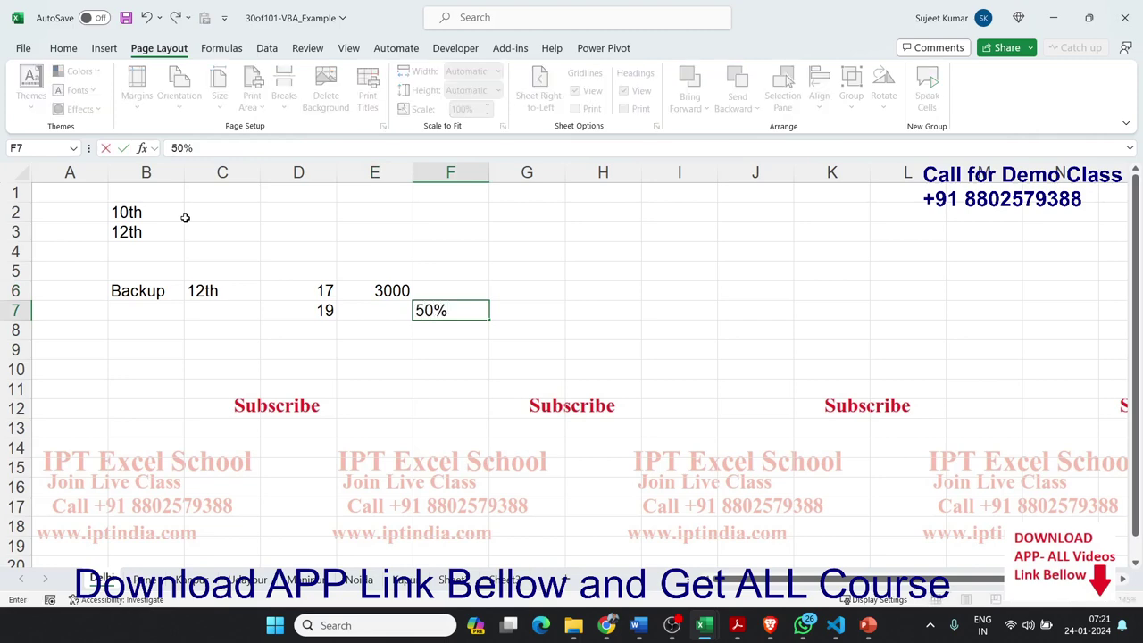
pyautogui.press('Return')
pyautogui.press('Up')
pyautogui.press('Right')
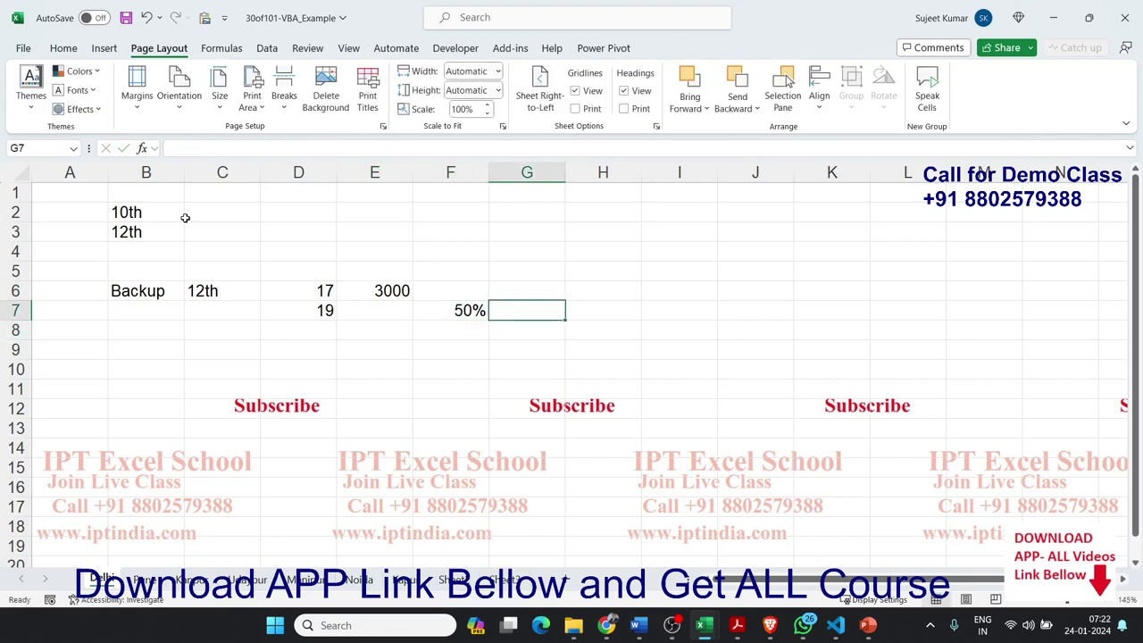
pyautogui.write('1500')
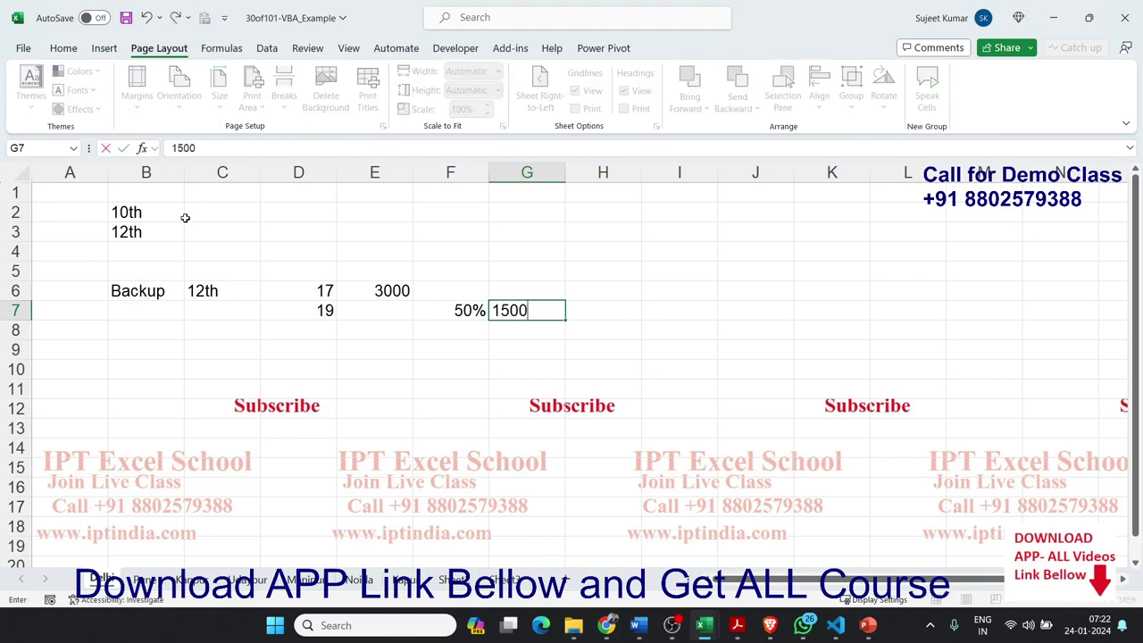
pyautogui.press('Right')
pyautogui.write('M')
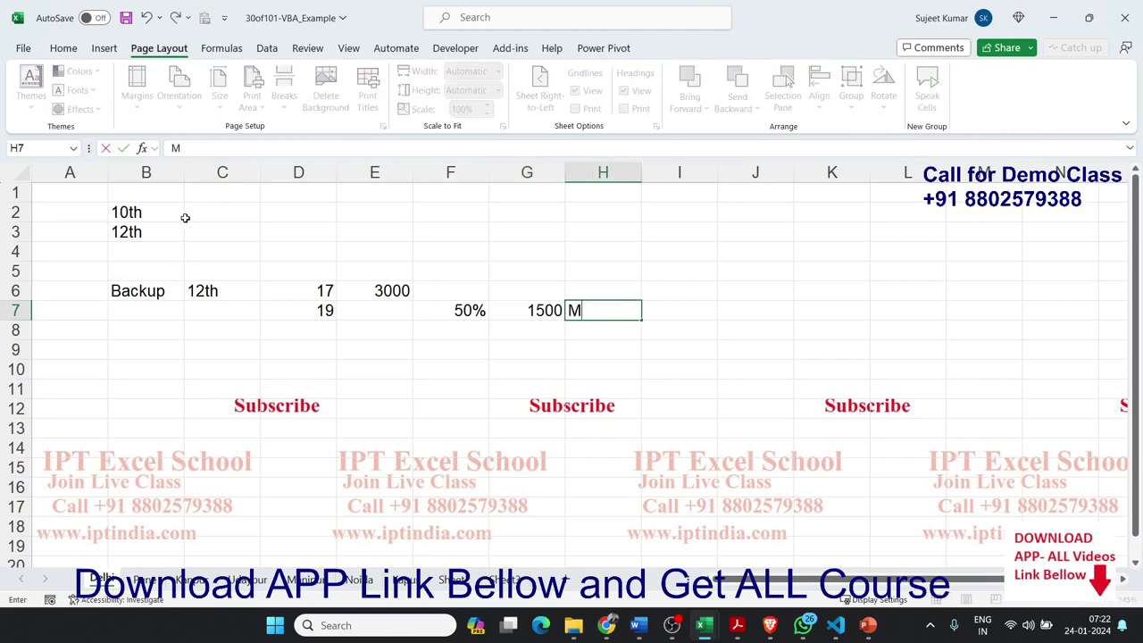
pyautogui.write('F')
pyautogui.press('Return')
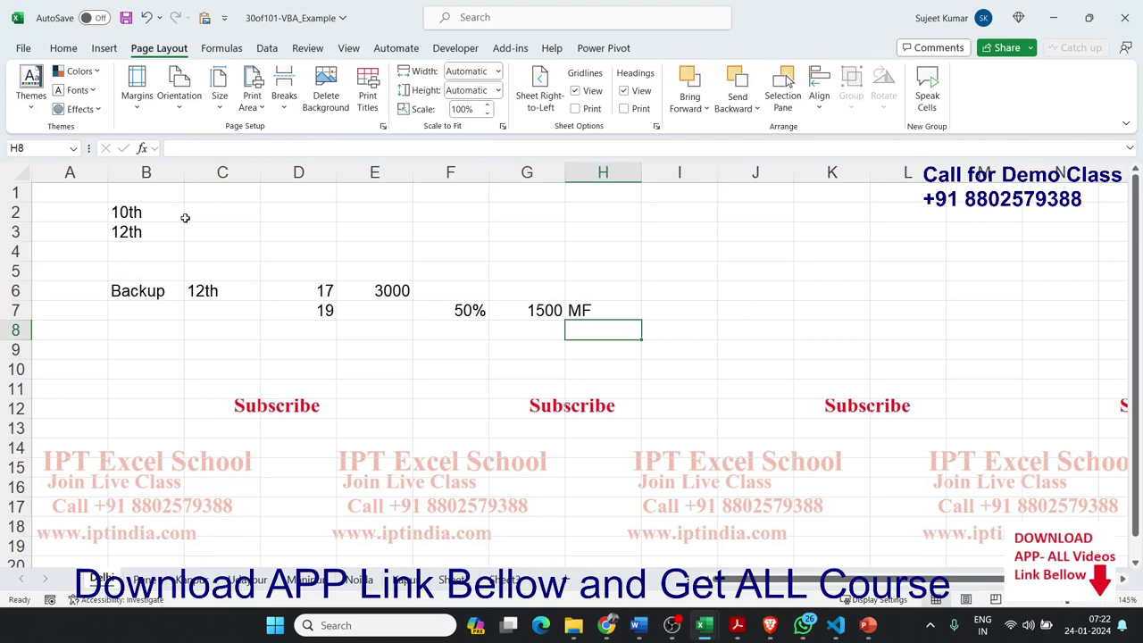
# Step: Enter 5 in cell C9 to start a new row
pyautogui.press('Up')
pyautogui.press('Left')
pyautogui.press('Left')
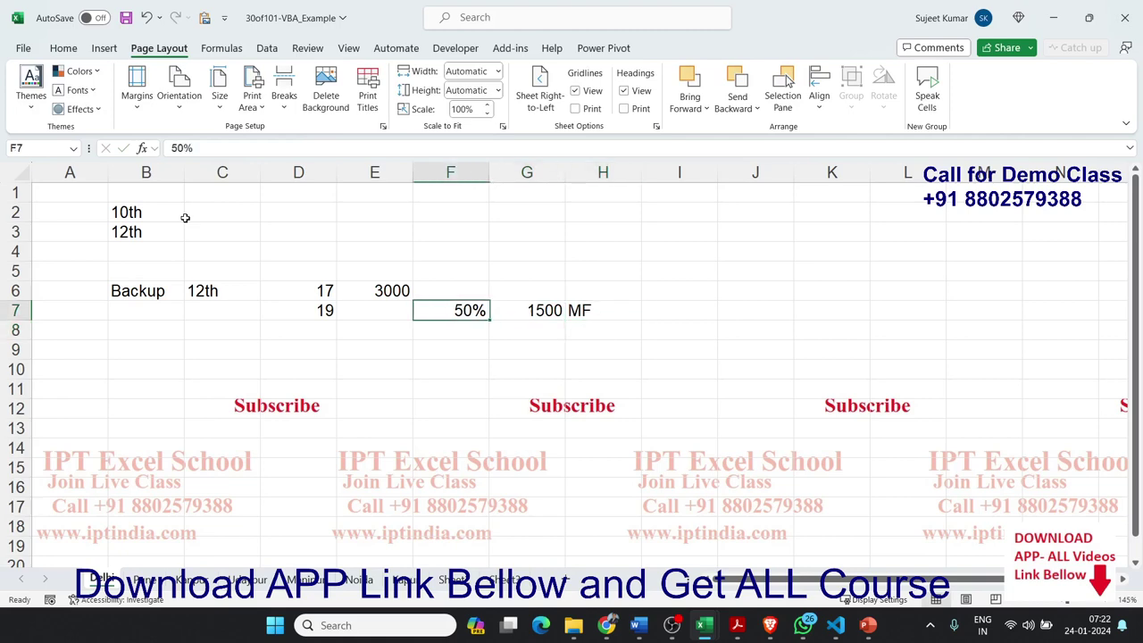
pyautogui.press('Left')
pyautogui.press('Up')
pyautogui.press('Left')
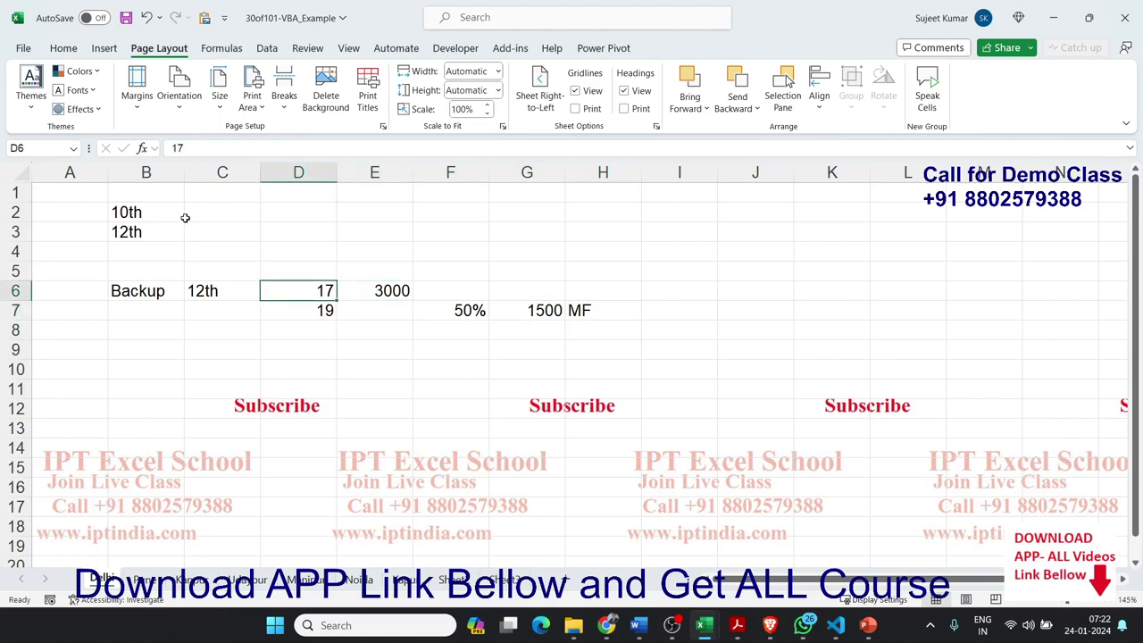
pyautogui.press('Left')
pyautogui.press('Down')
pyautogui.press('Down')
pyautogui.press('Down')
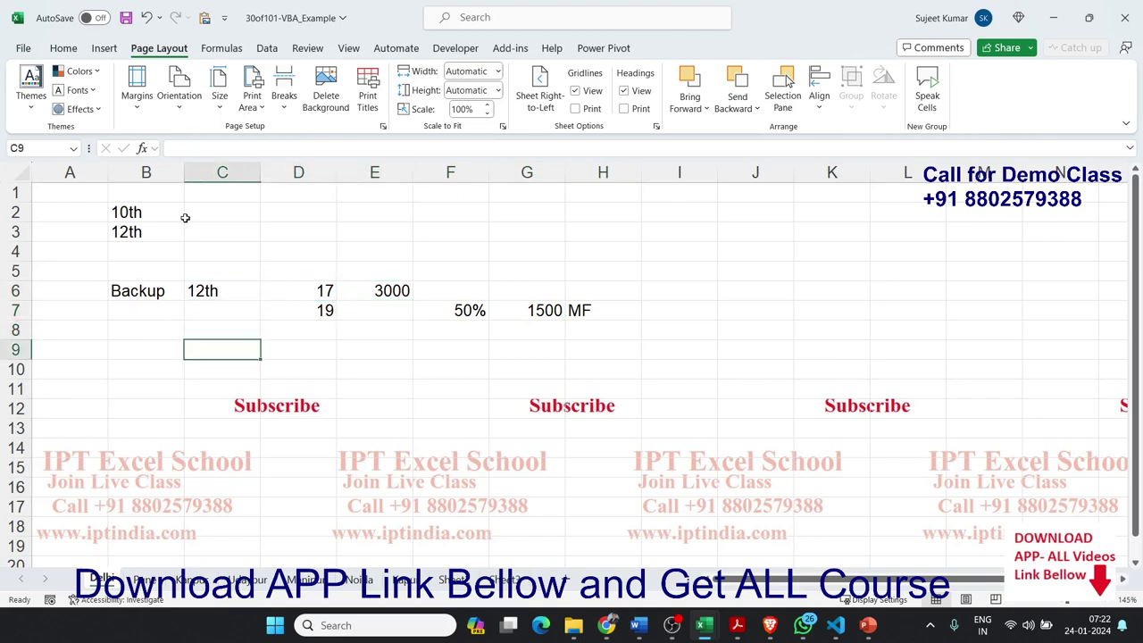
pyautogui.write('5')
pyautogui.press('Right')
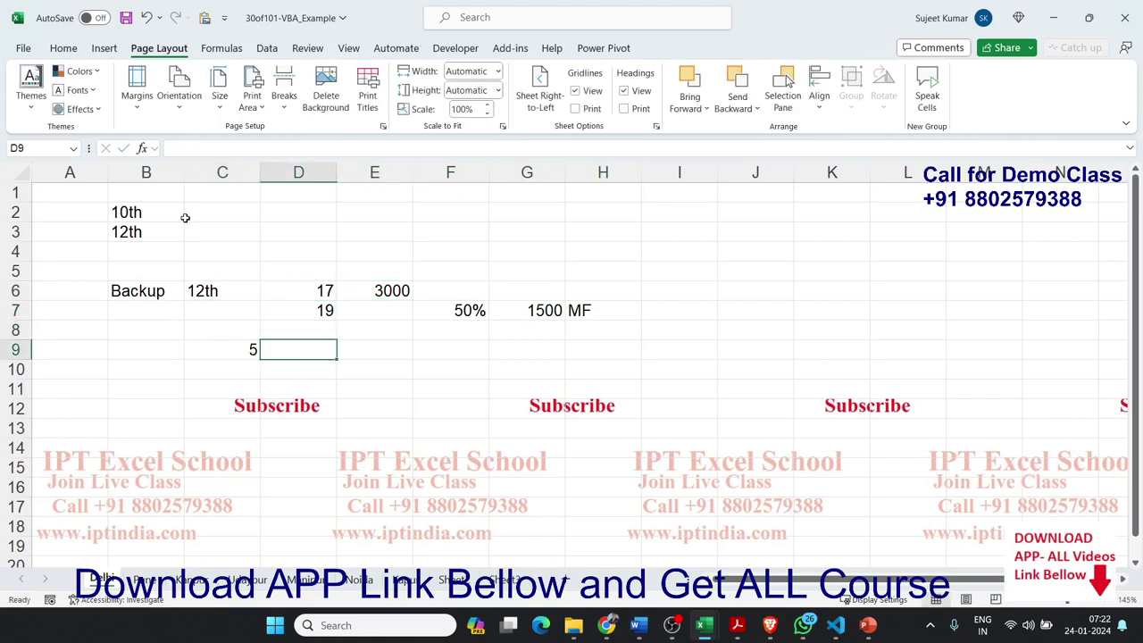
# Step: Put 1500 in D9 and the formula =D9*60 in E9, giving 90000
pyautogui.write('150')
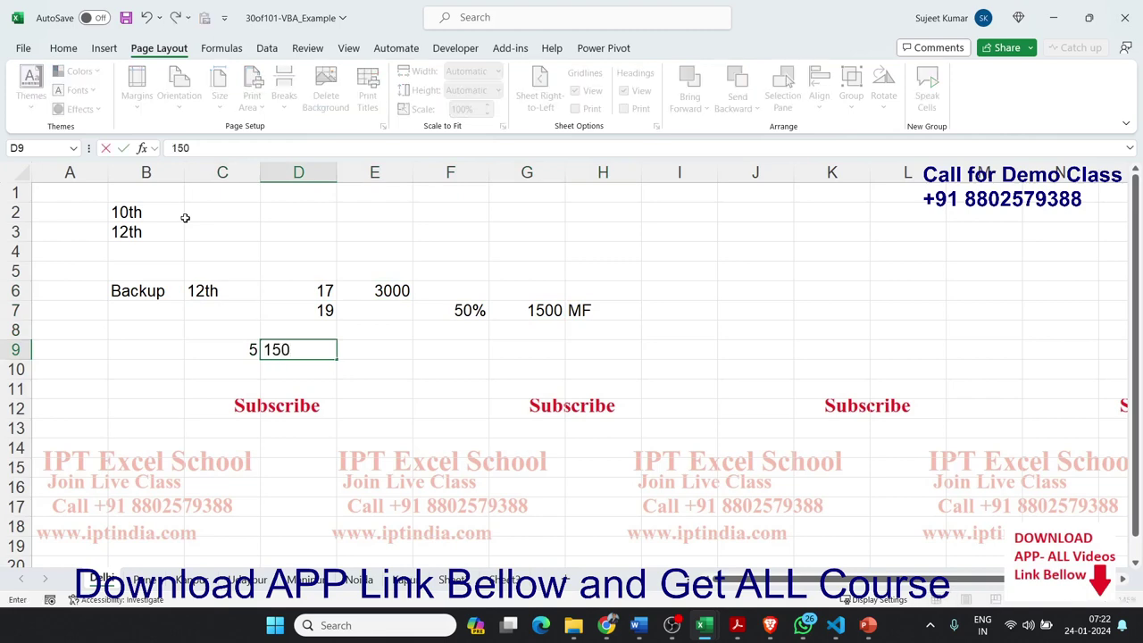
pyautogui.write('0')
pyautogui.press('Right')
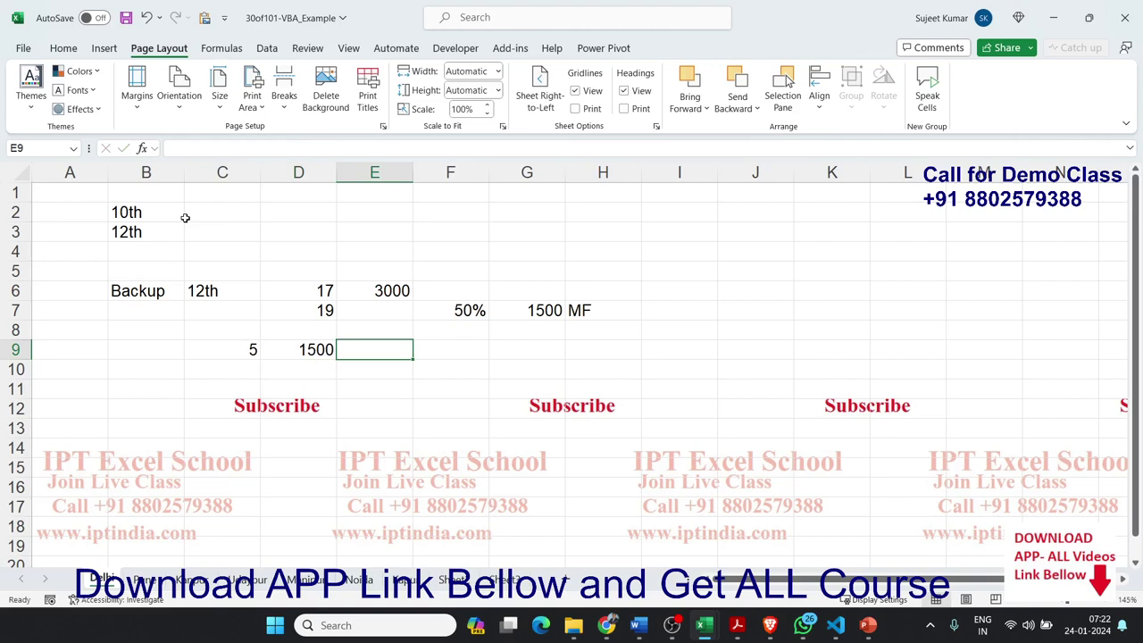
pyautogui.write('=')
pyautogui.press('Left')
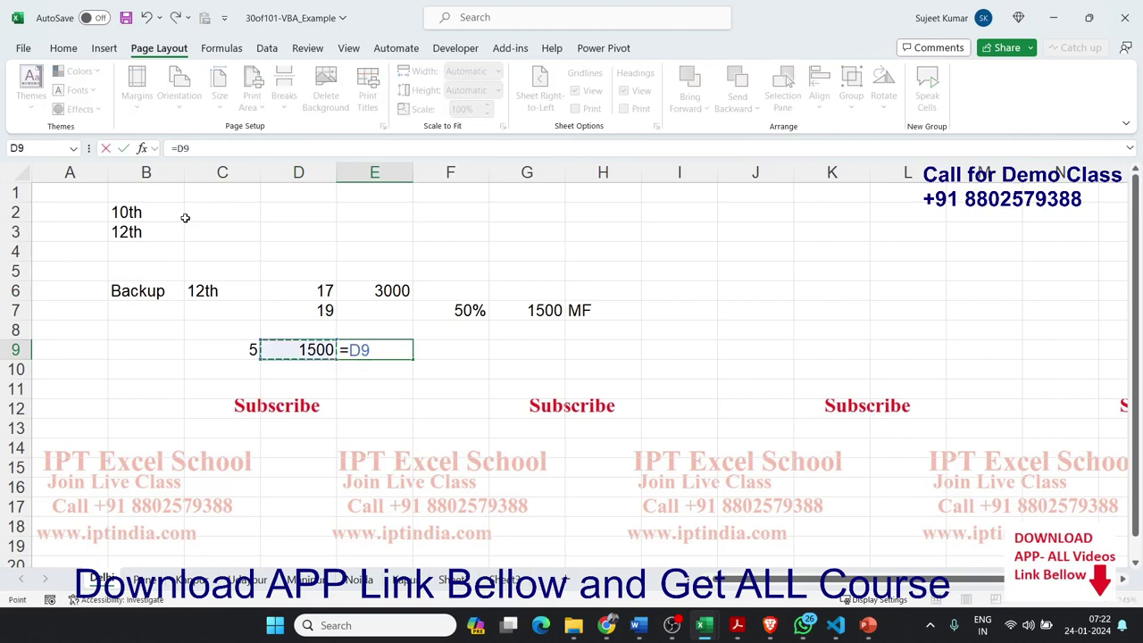
pyautogui.write('*')
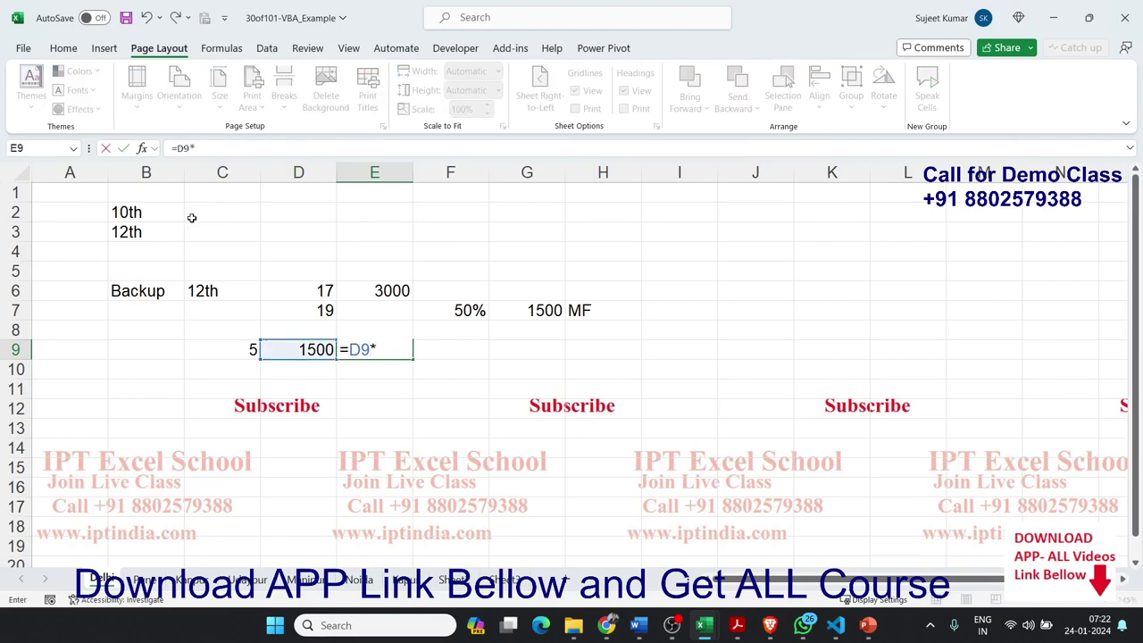
pyautogui.write('60')
pyautogui.press('Return')
pyautogui.press('Up')
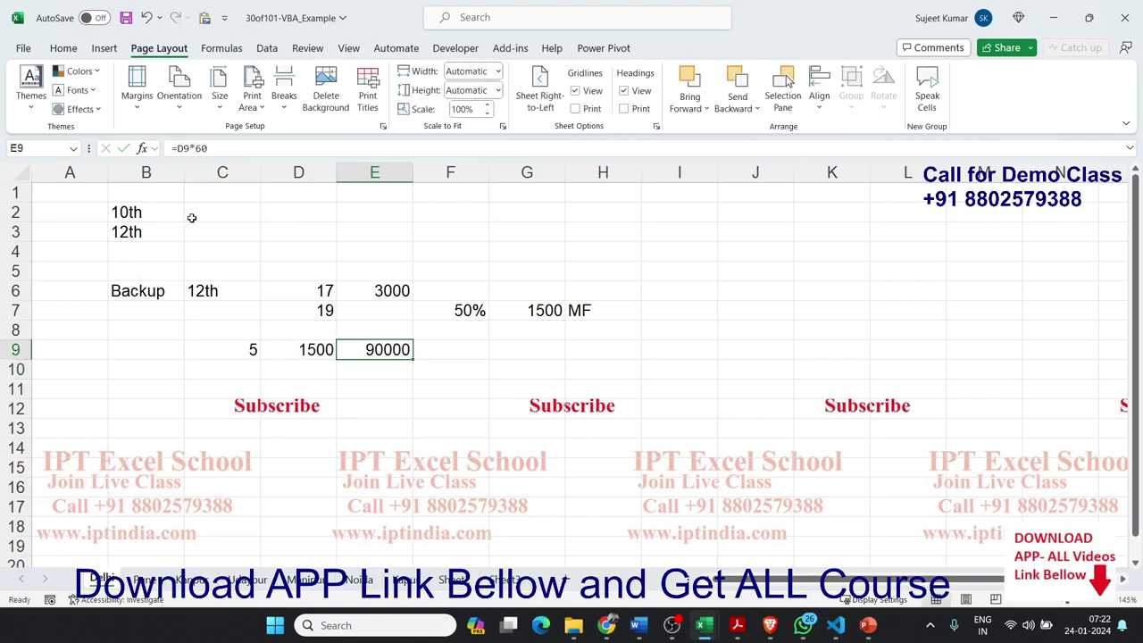
# Step: Clear E9 and begin a new formula starting with =F
pyautogui.press('Right')
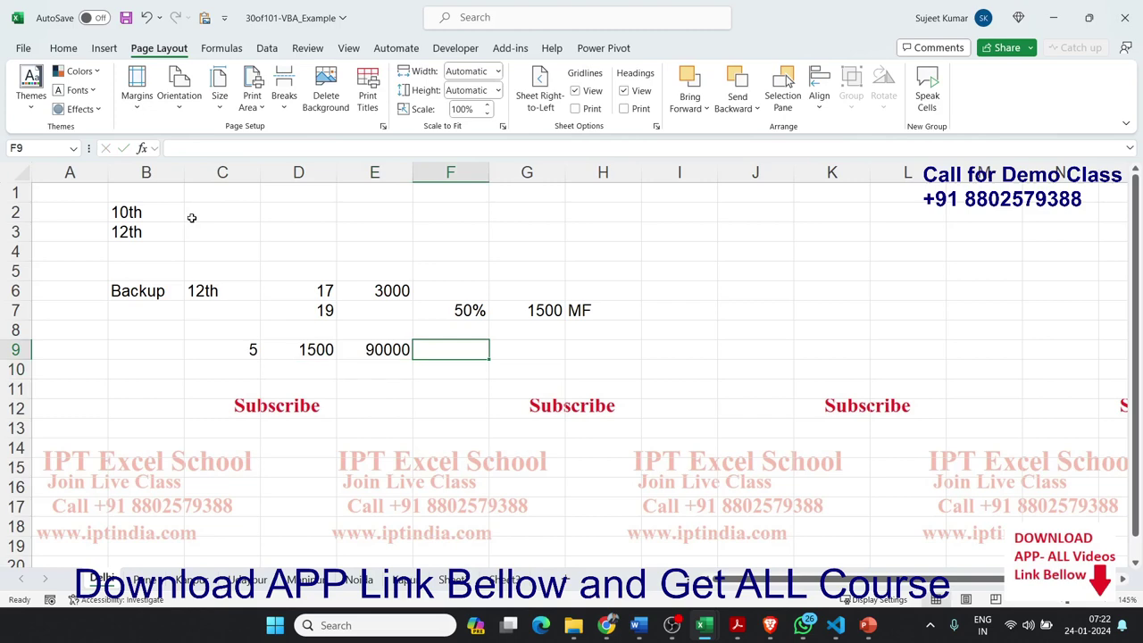
pyautogui.press('Left')
pyautogui.press('Delete')
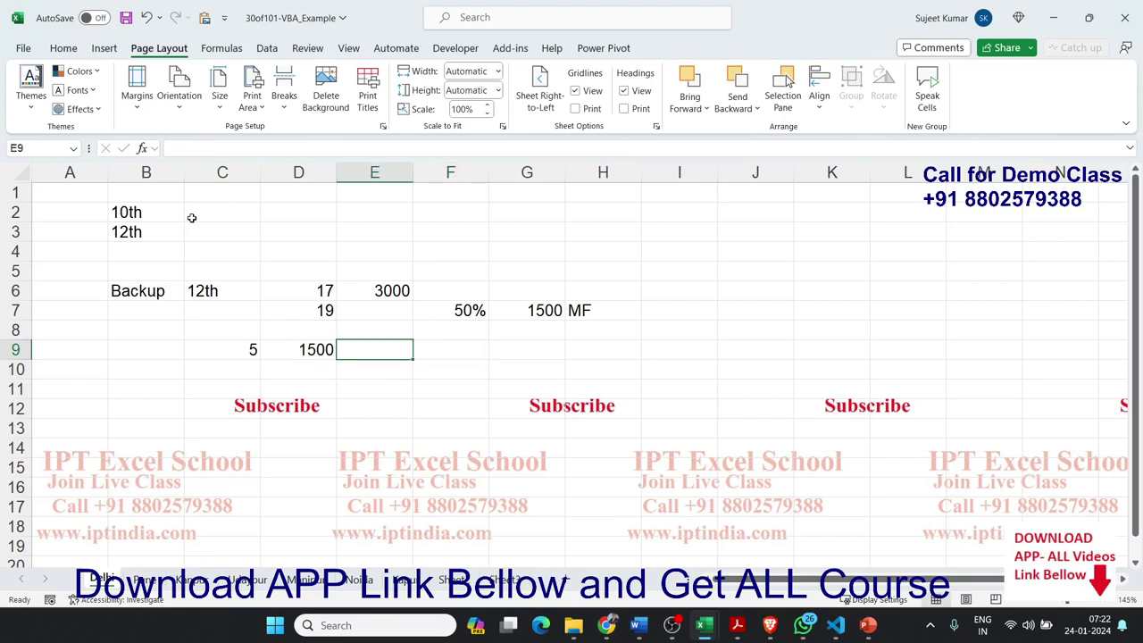
pyautogui.write('=')
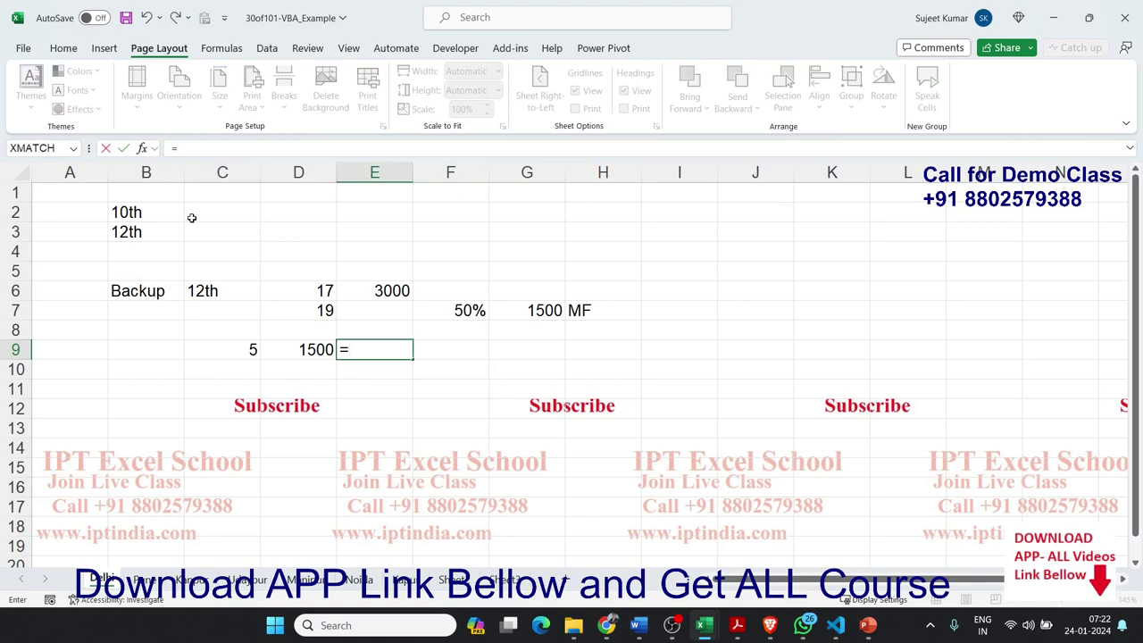
pyautogui.write('F')
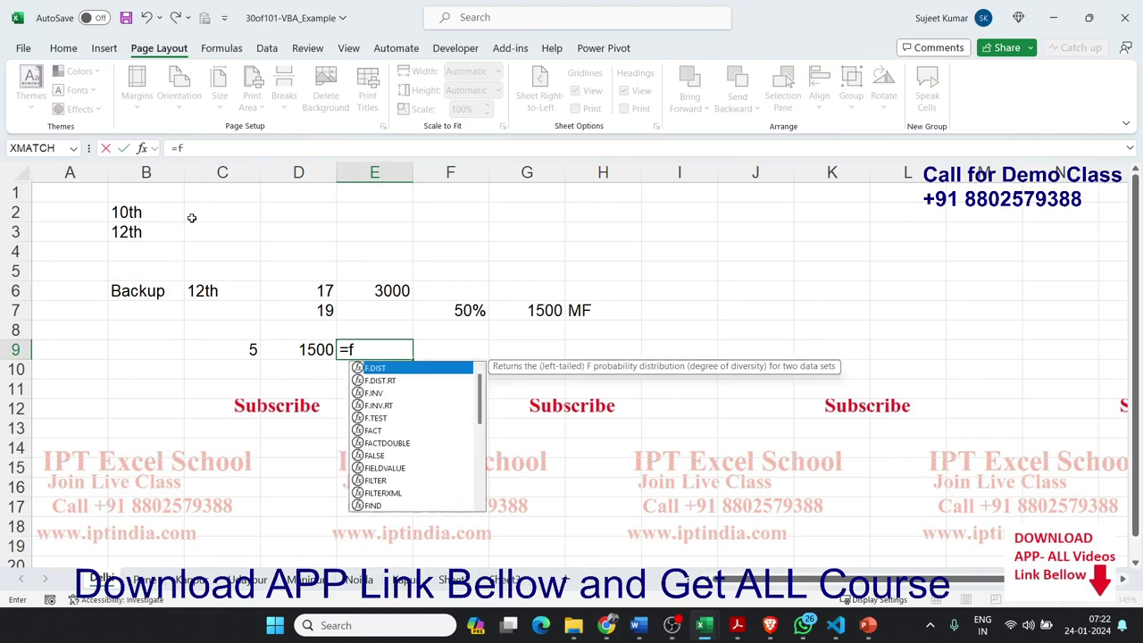
# Step: Enter =FV(15%/12,90,D9) in E9, returning ₹ -2,47,057.51
pyautogui.press('Tab')
pyautogui.press('BackSpace')
pyautogui.press('BackSpace')
pyautogui.press('BackSpace')
pyautogui.press('BackSpace')
pyautogui.press('BackSpace')
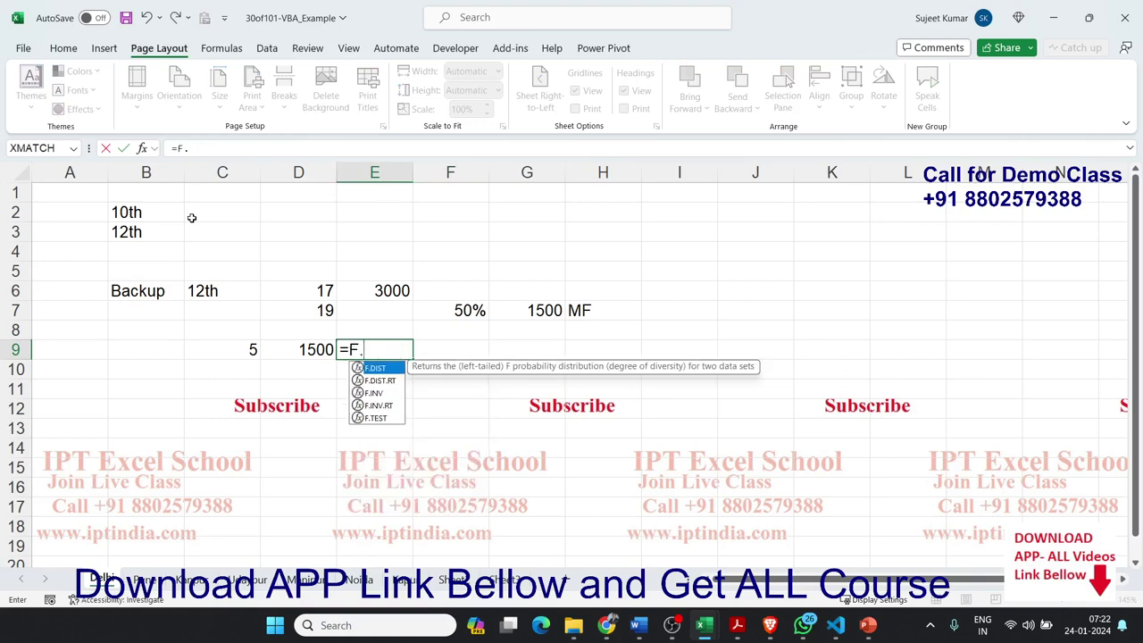
pyautogui.press('BackSpace')
pyautogui.write('v')
pyautogui.press('Tab')
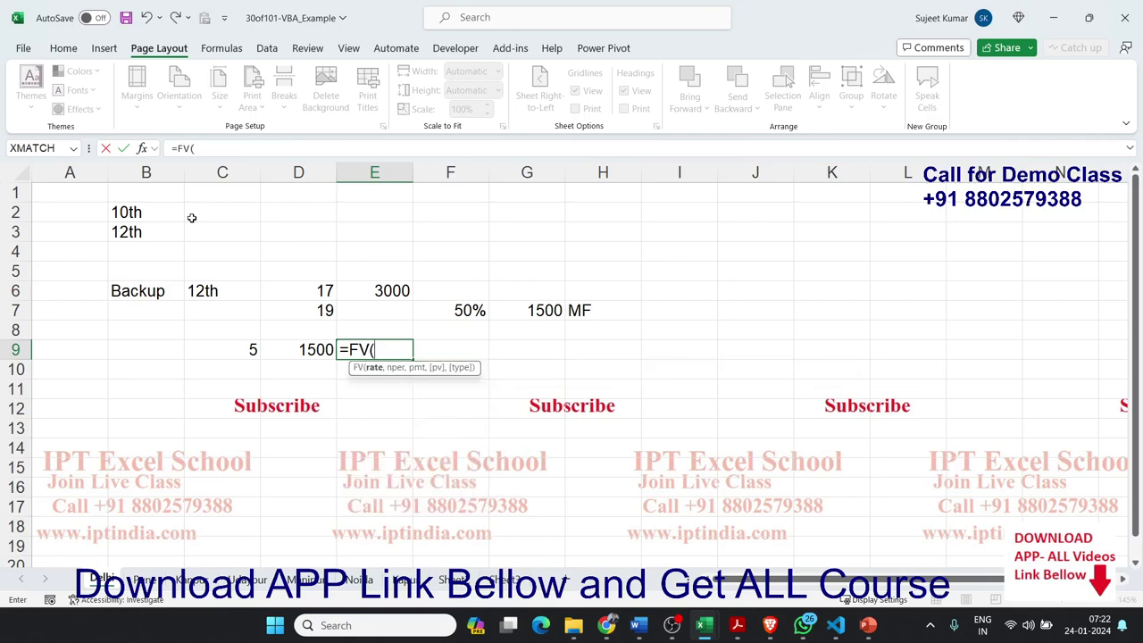
pyautogui.press('Left')
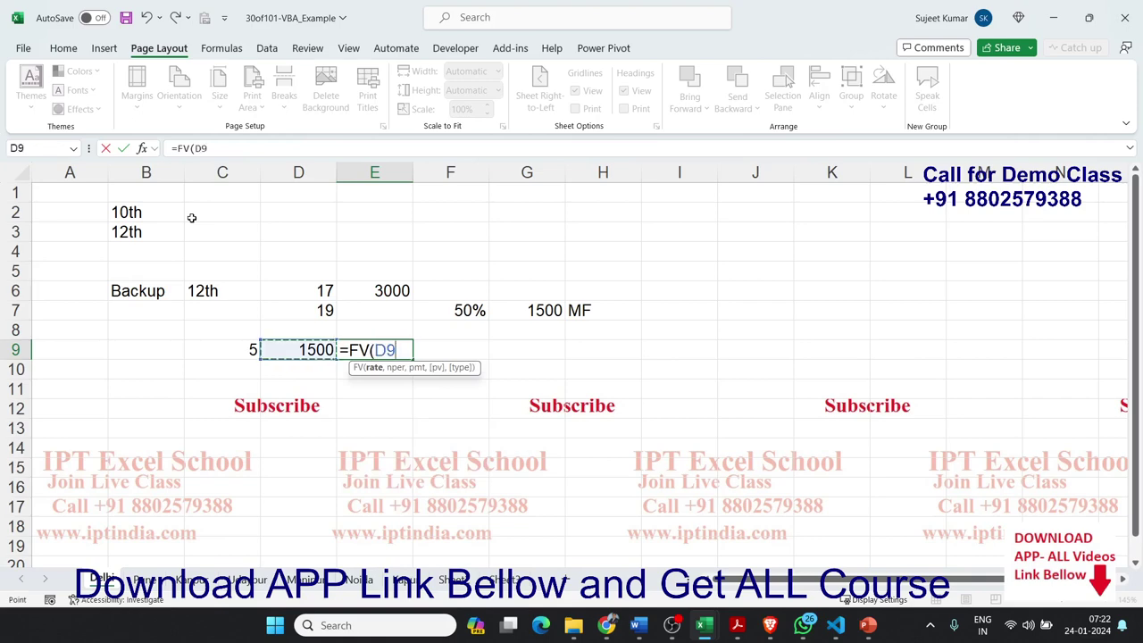
pyautogui.press('BackSpace')
pyautogui.press('BackSpace')
pyautogui.write('1')
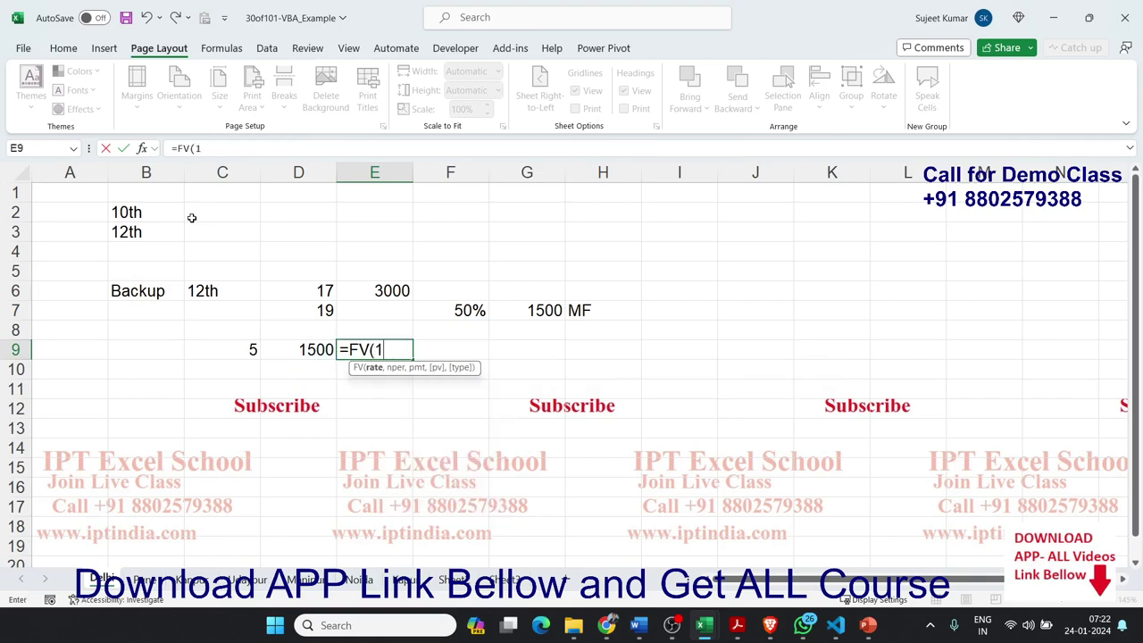
pyautogui.write('5%')
pyautogui.write('/12,')
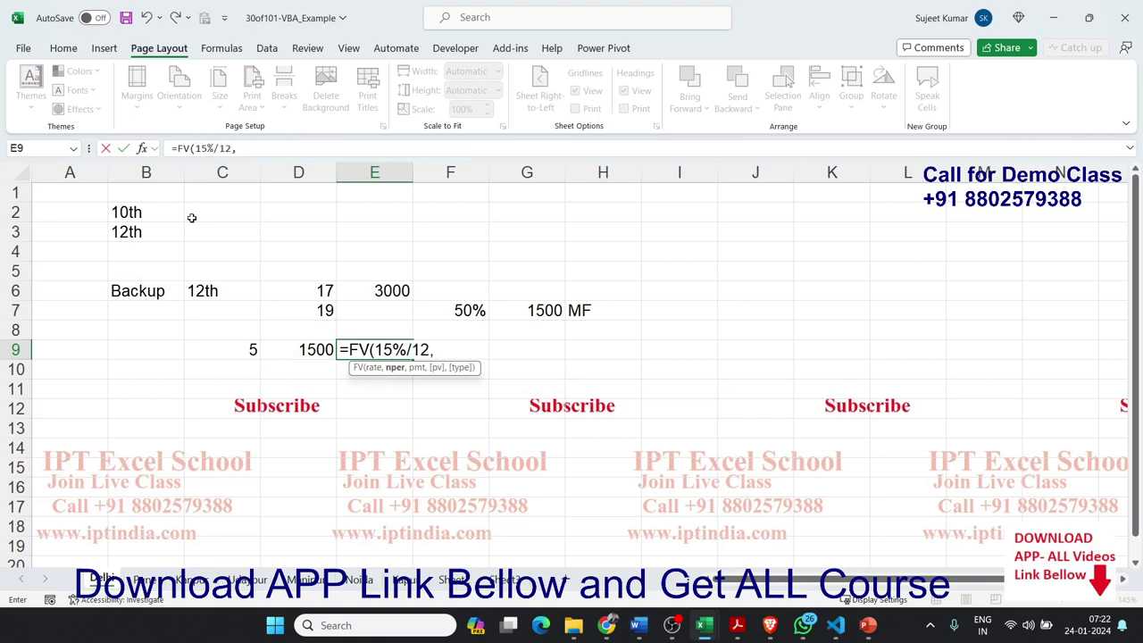
pyautogui.write('90,')
pyautogui.press('Left')
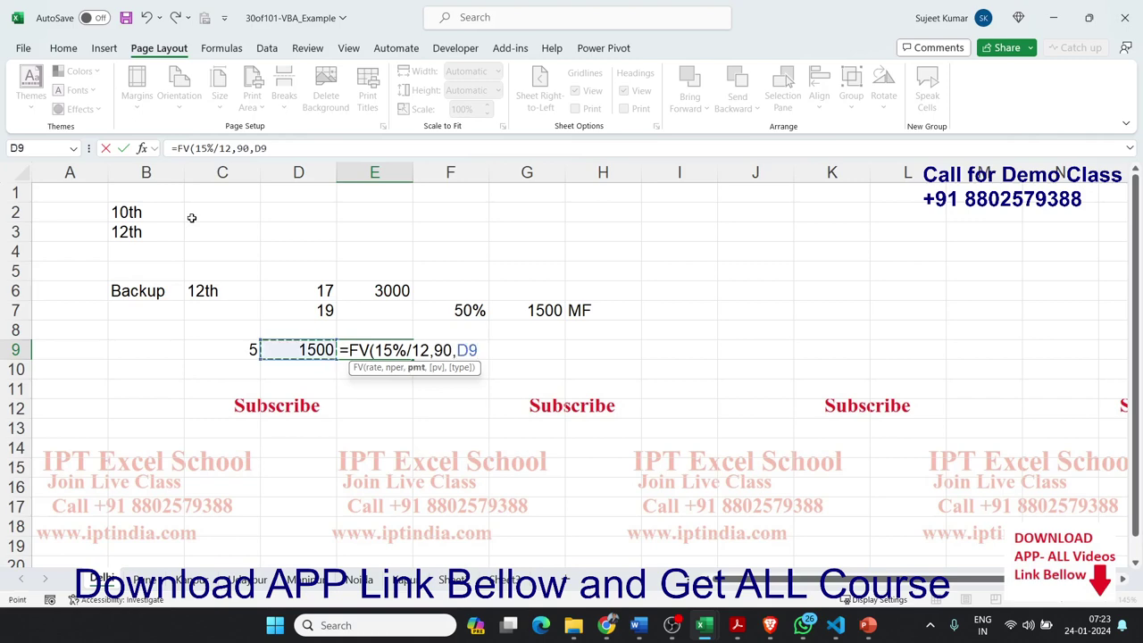
pyautogui.press('Return')
pyautogui.press('Up')
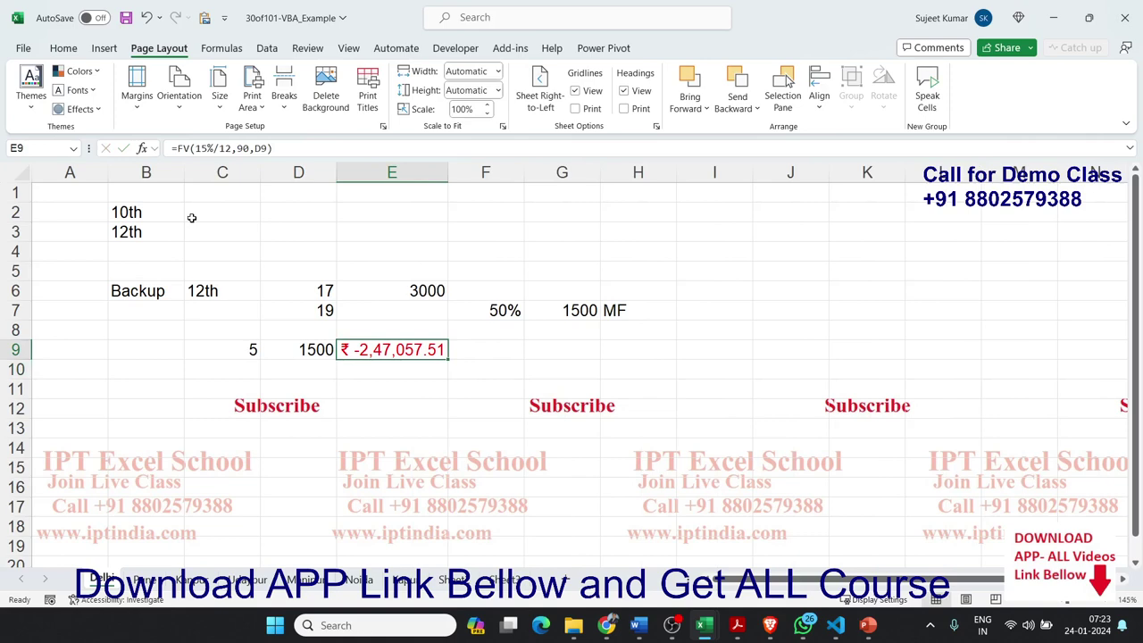
# Step: Type the label G+ into cell B10
pyautogui.press('Down')
pyautogui.press('Left')
pyautogui.press('Left')
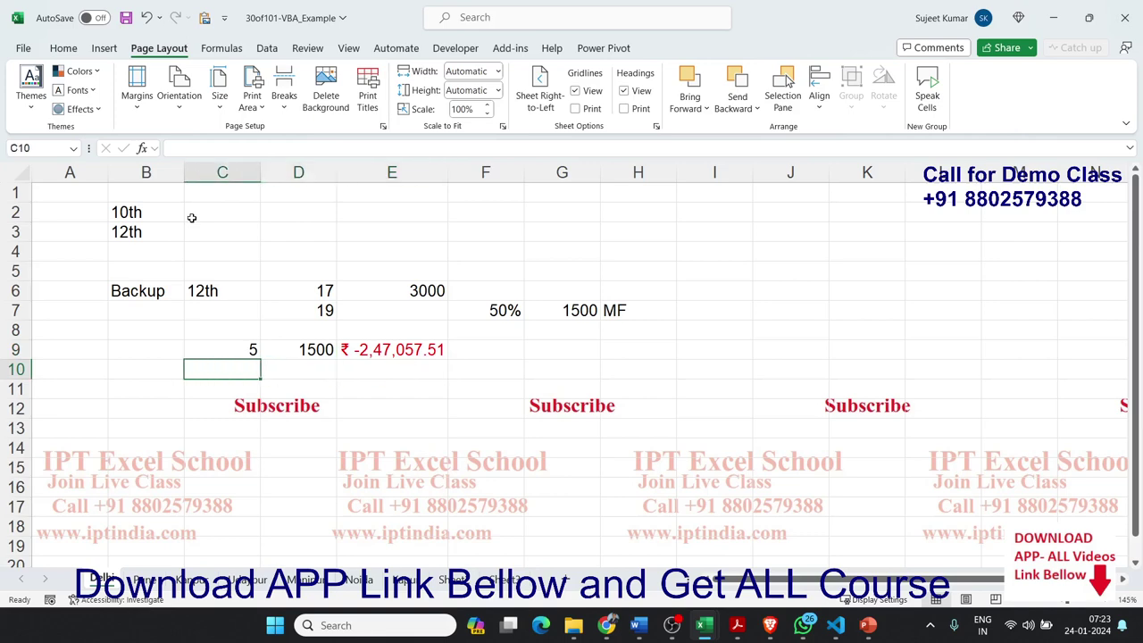
pyautogui.press('Left')
pyautogui.write('G')
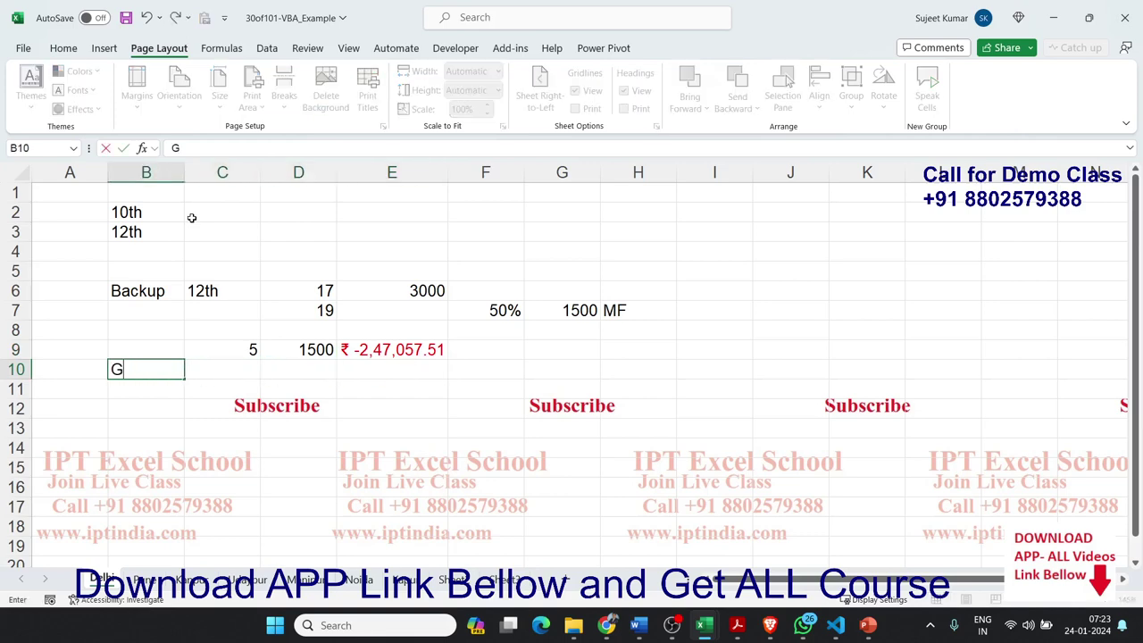
pyautogui.write('+')
pyautogui.press('Right')
pyautogui.press('Right')
pyautogui.press('Right')
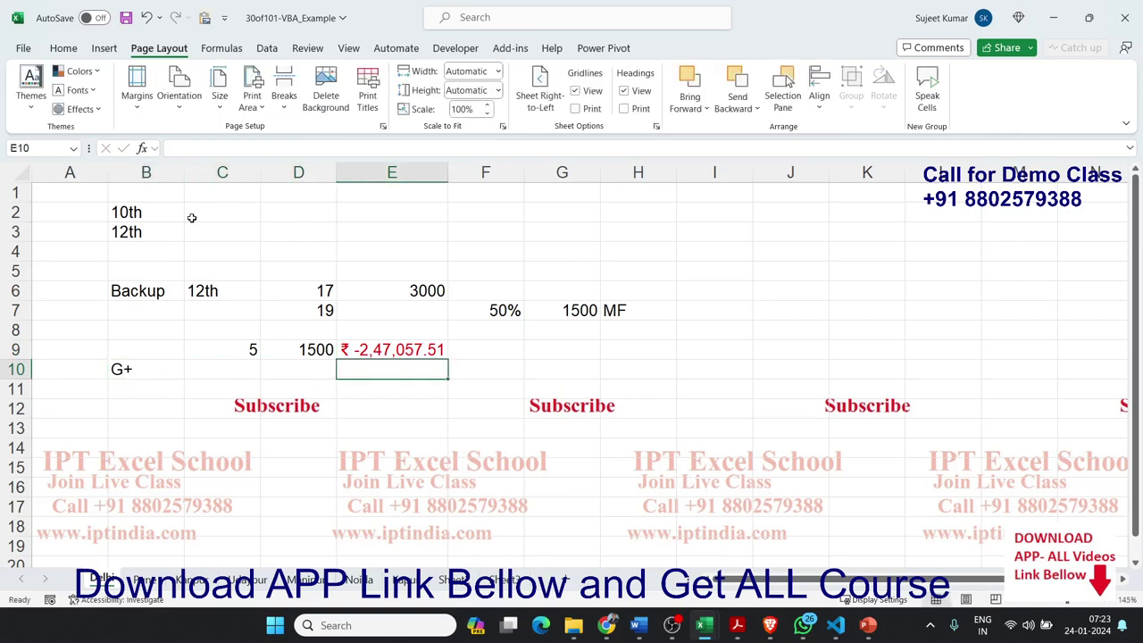
pyautogui.press('Up')
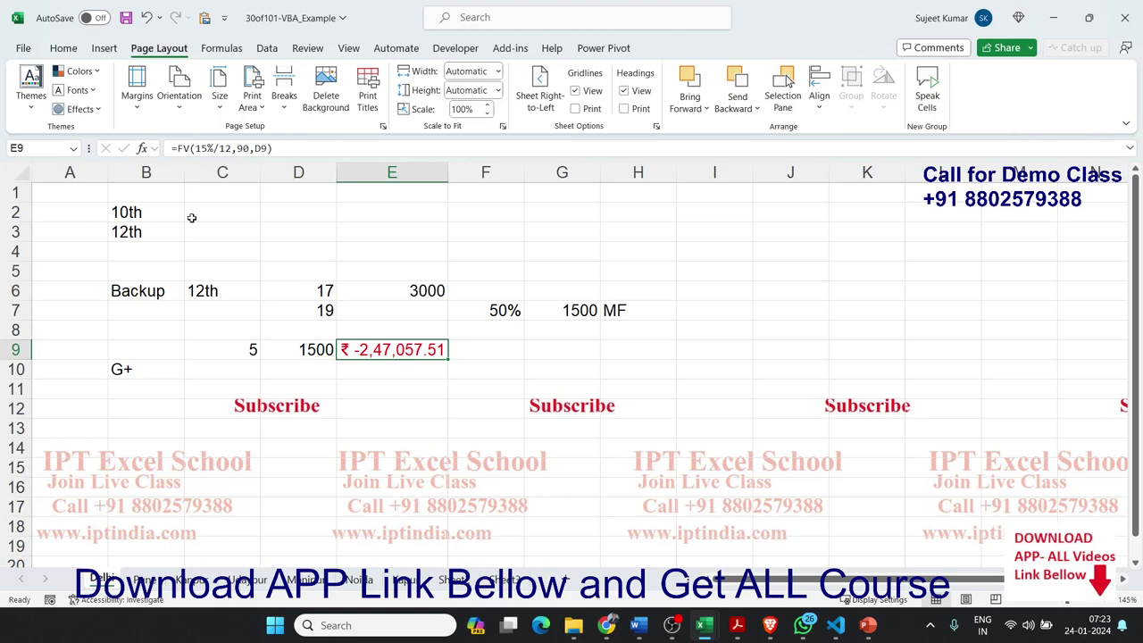
pyautogui.press('Up')
pyautogui.press('Up')
pyautogui.press('Up')
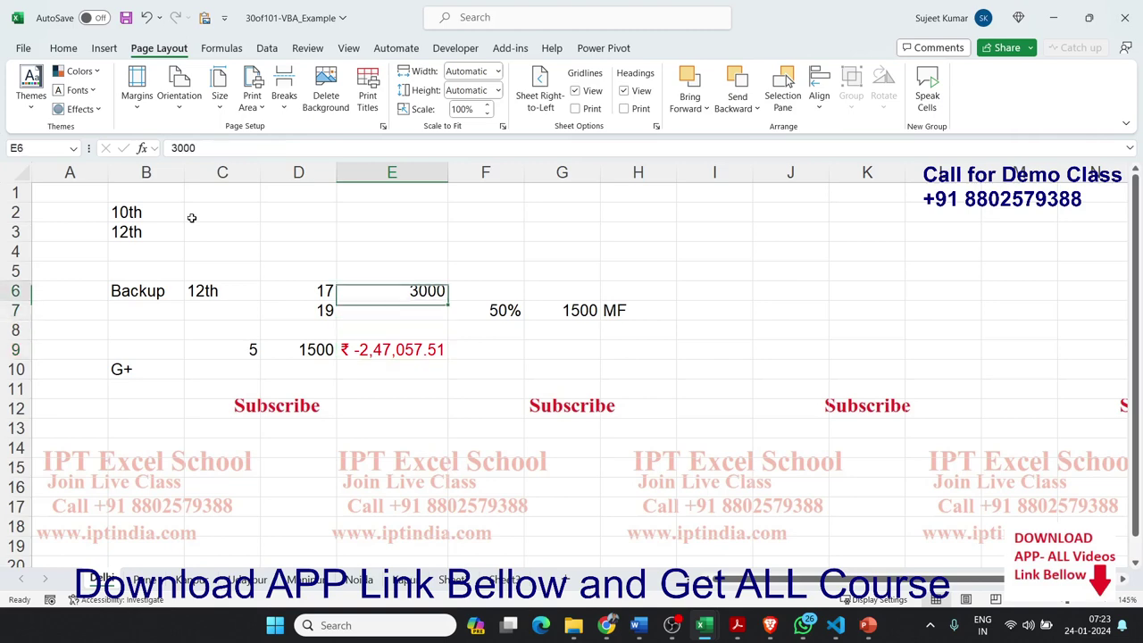
pyautogui.press('Up')
pyautogui.press('Down')
pyautogui.press('Down')
pyautogui.press('Down')
pyautogui.press('Down')
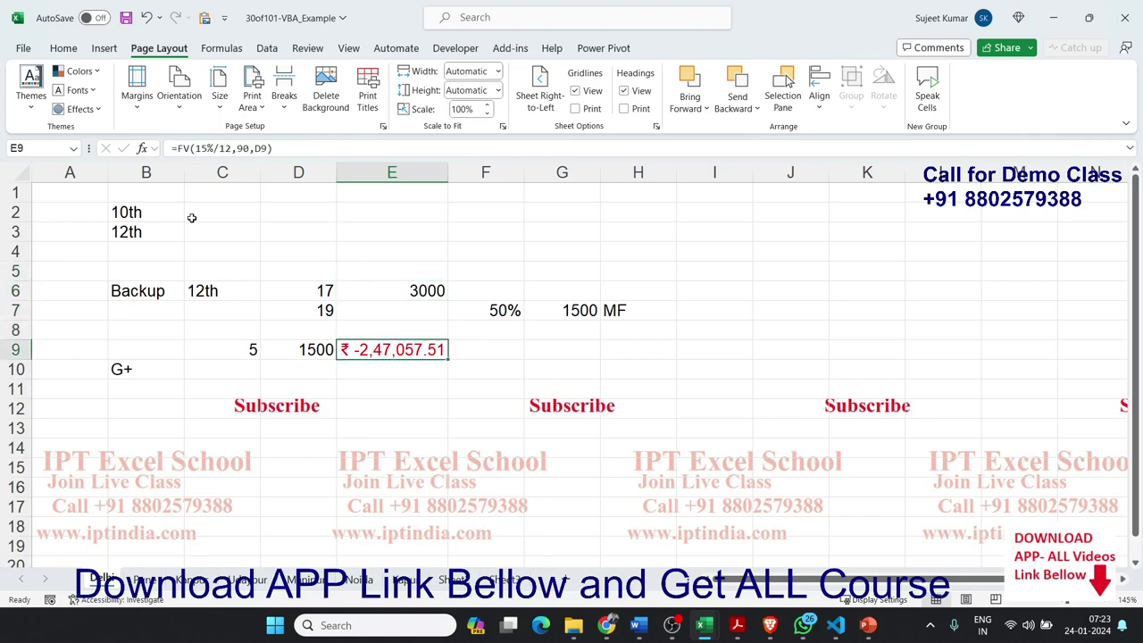
pyautogui.press('Up')
pyautogui.press('Up')
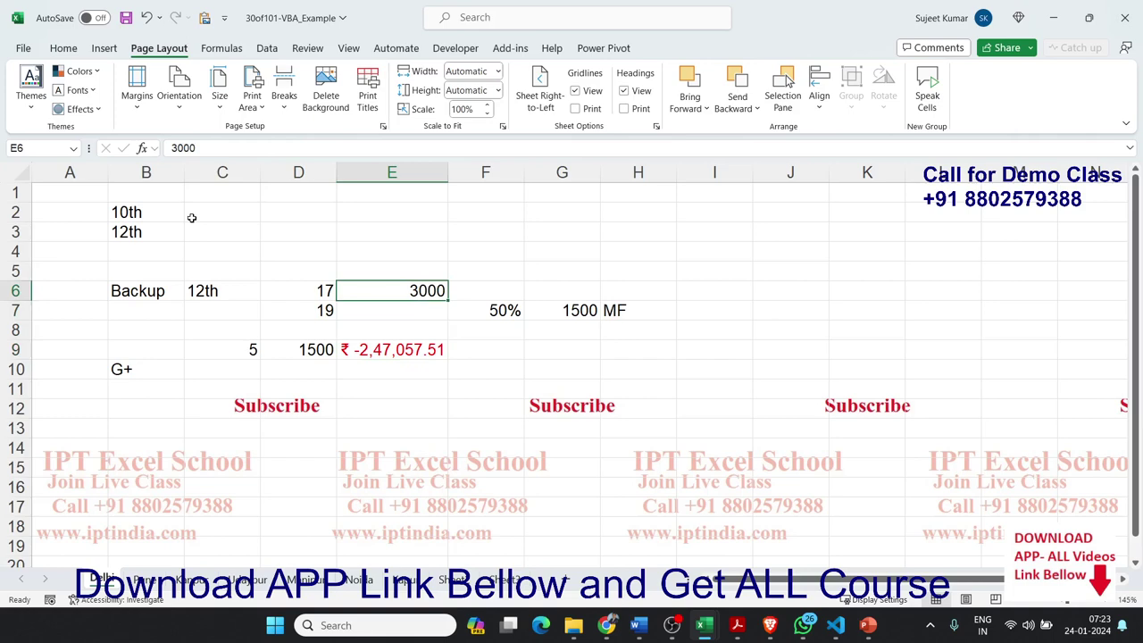
pyautogui.hotkey('shift', 'Down')
pyautogui.hotkey('shift', 'Down')
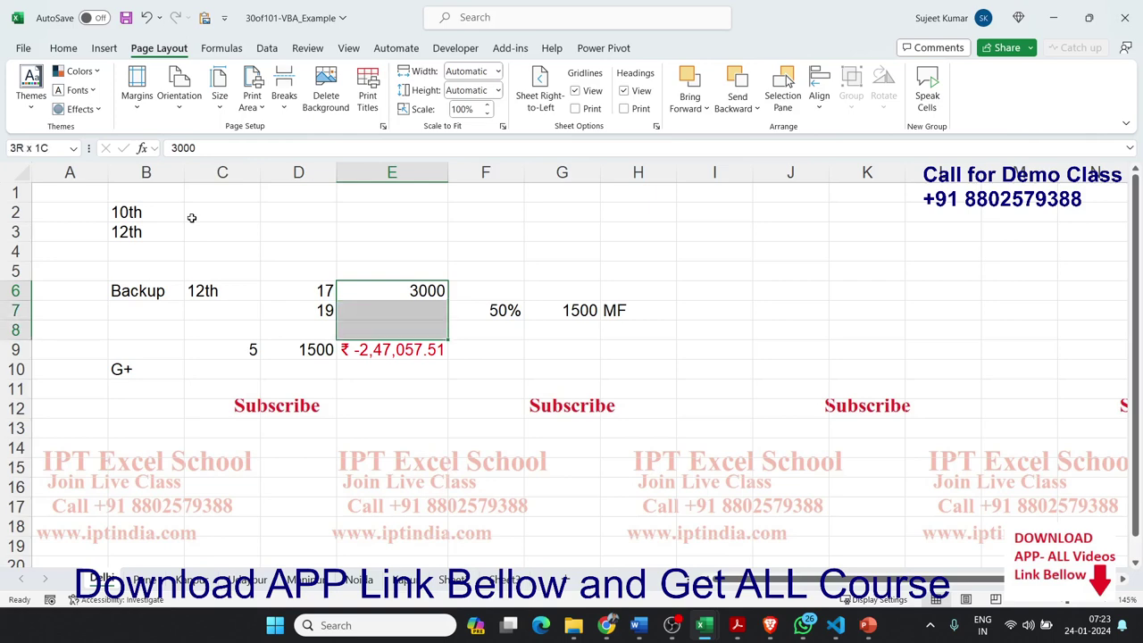
pyautogui.press('Up')
pyautogui.press('Down')
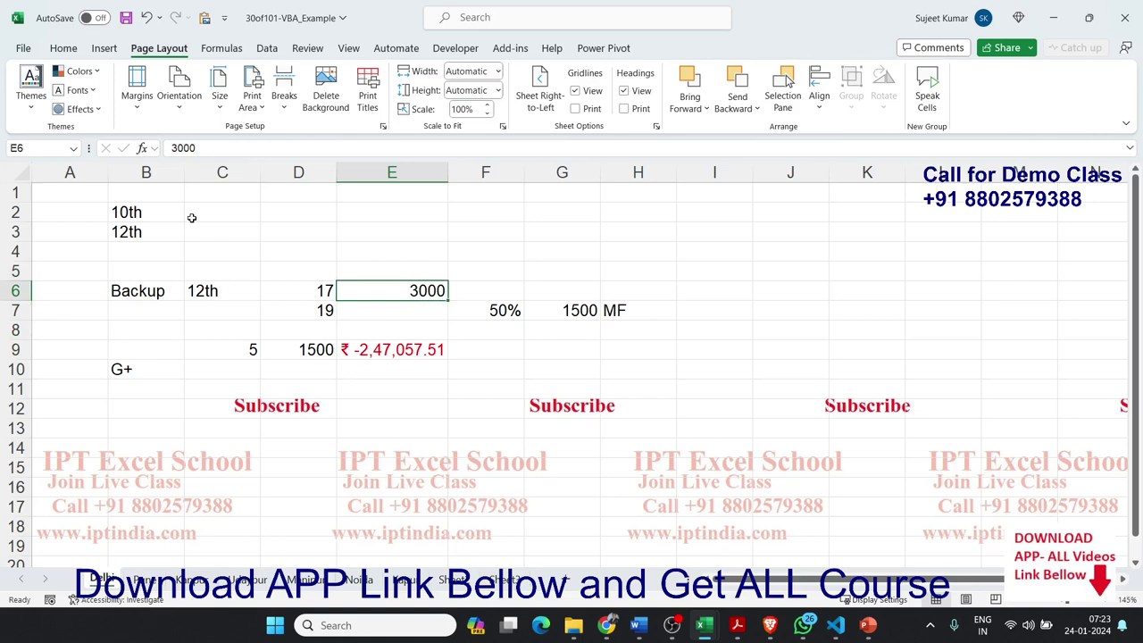
pyautogui.press('Down')
pyautogui.press('Down')
pyautogui.press('Left')
pyautogui.press('Down')
pyautogui.press('Right')
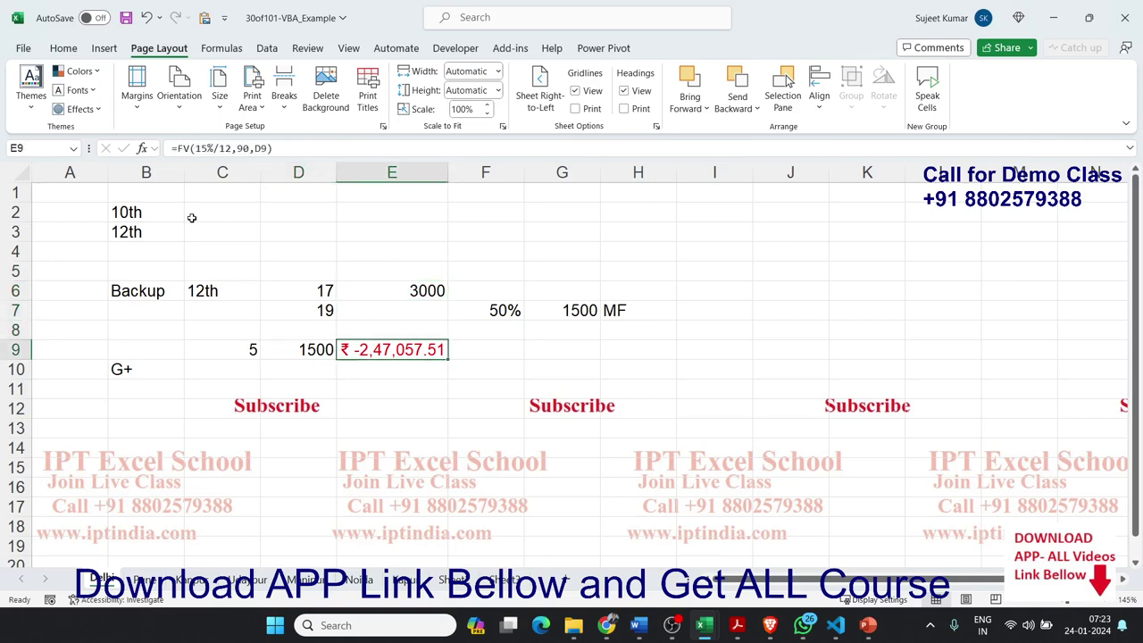
pyautogui.press('Up')
pyautogui.press('Up')
pyautogui.press('Up')
pyautogui.hotkey('shift', 'Down')
pyautogui.hotkey('shift', 'Down')
pyautogui.hotkey('shift', 'Up')
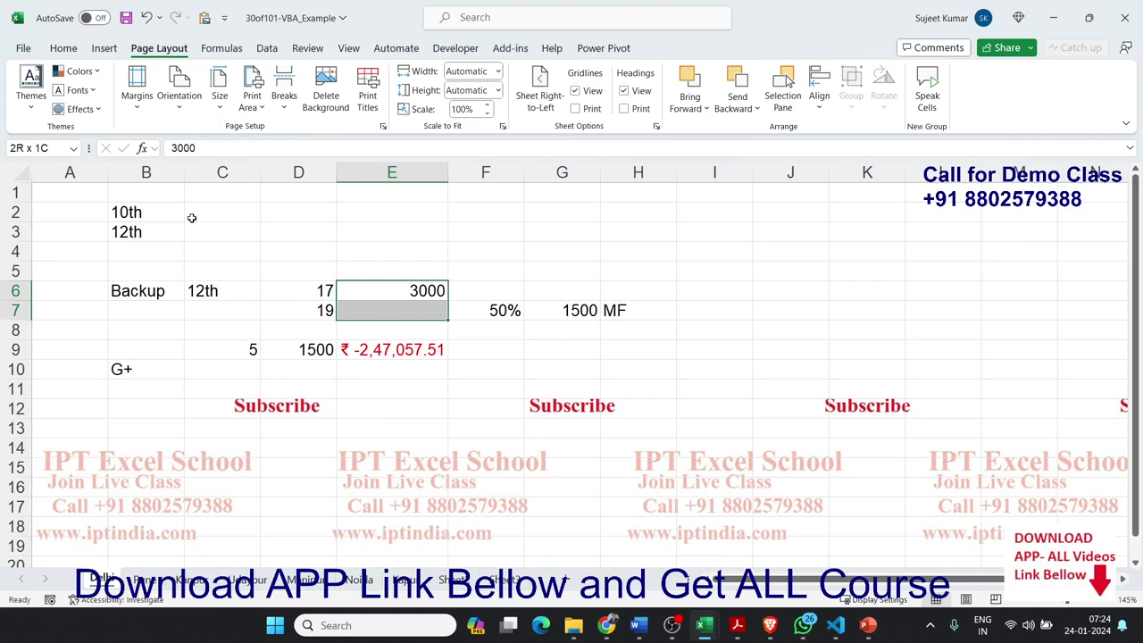
pyautogui.press('Down')
pyautogui.press('Down')
pyautogui.press('Down')
pyautogui.press('Down')
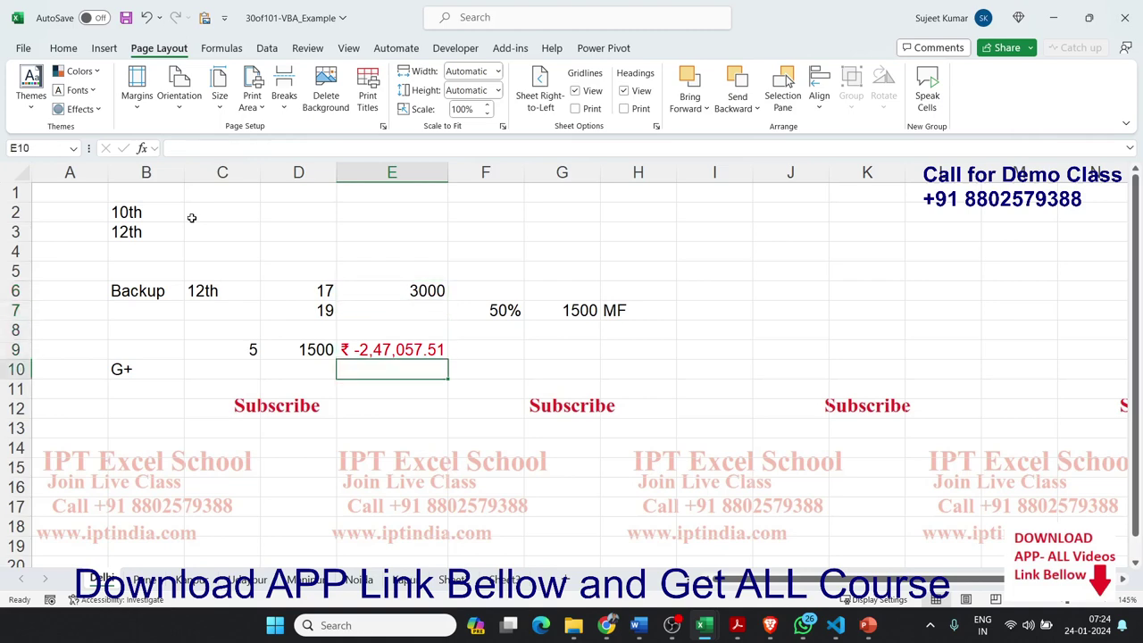
pyautogui.press('Left')
pyautogui.press('Up')
pyautogui.press('Right')
pyautogui.press('Down')
pyautogui.press('Left')
pyautogui.press('Left')
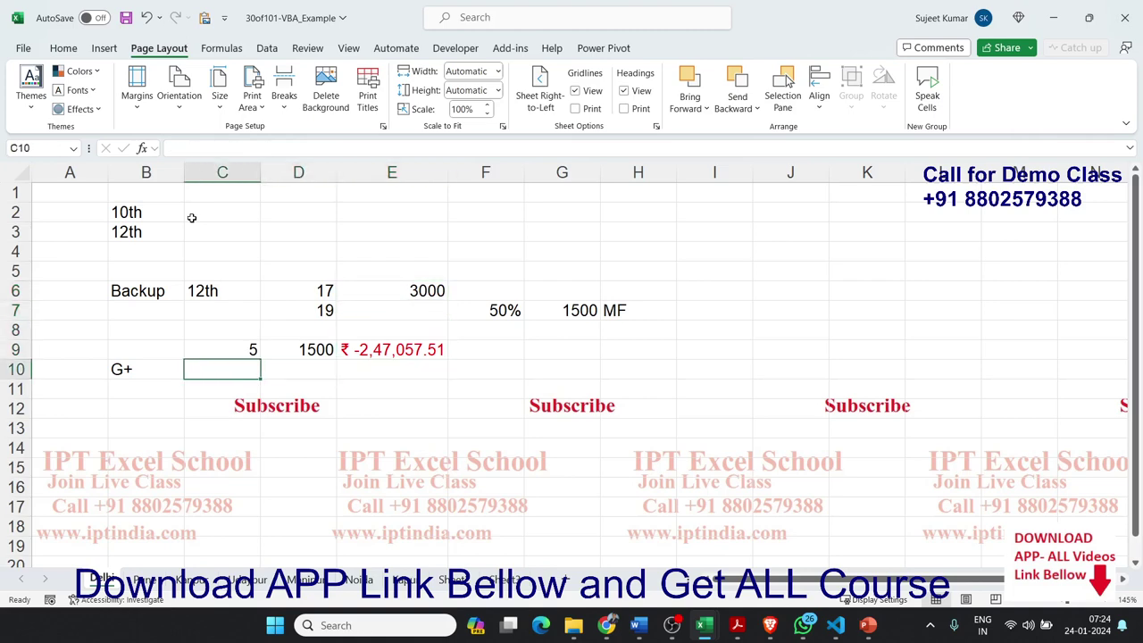
pyautogui.press('Right')
pyautogui.press('Right')
pyautogui.press('Up')
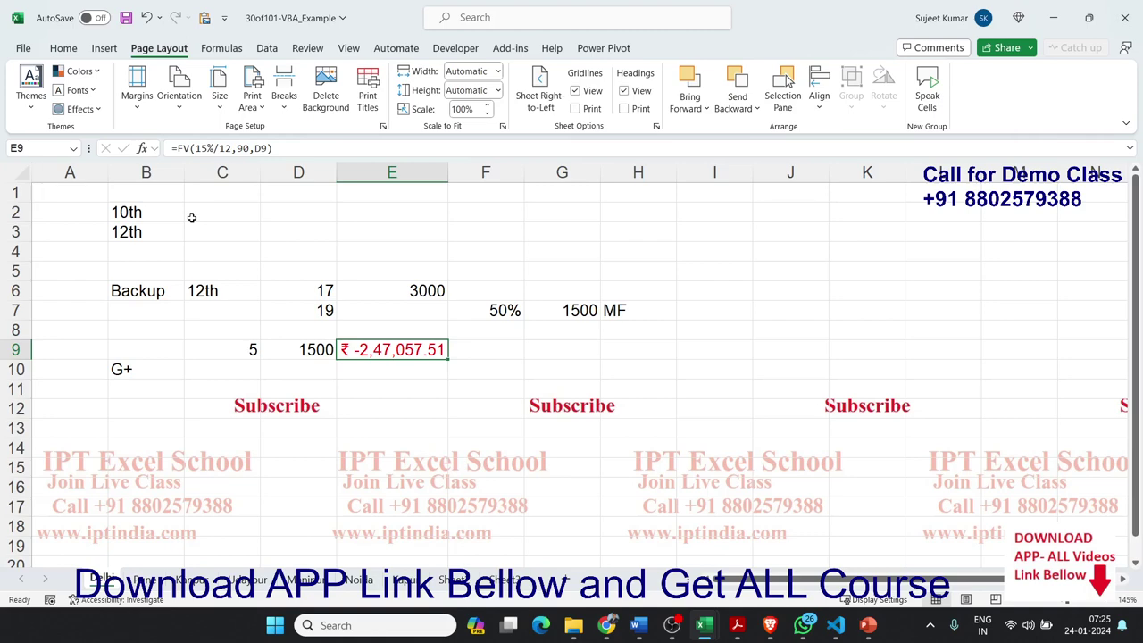
pyautogui.press('Down')
pyautogui.press('Down')
pyautogui.press('Down')
pyautogui.press('Left')
pyautogui.press('Left')
pyautogui.press('Up')
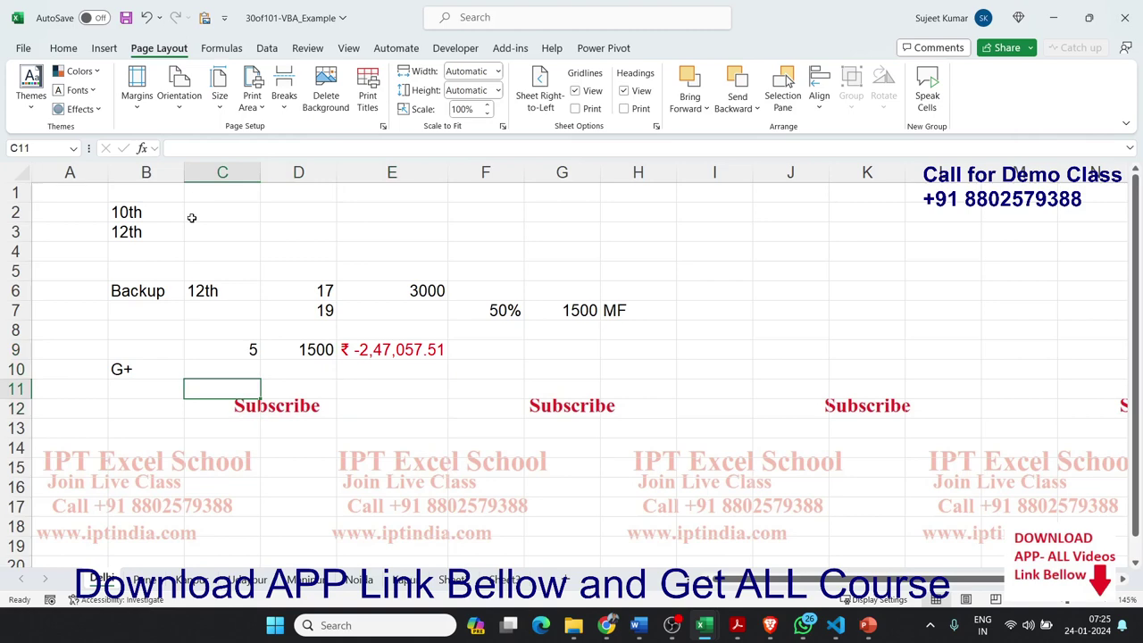
pyautogui.press('Up')
pyautogui.press('Left')
pyautogui.press('Right')
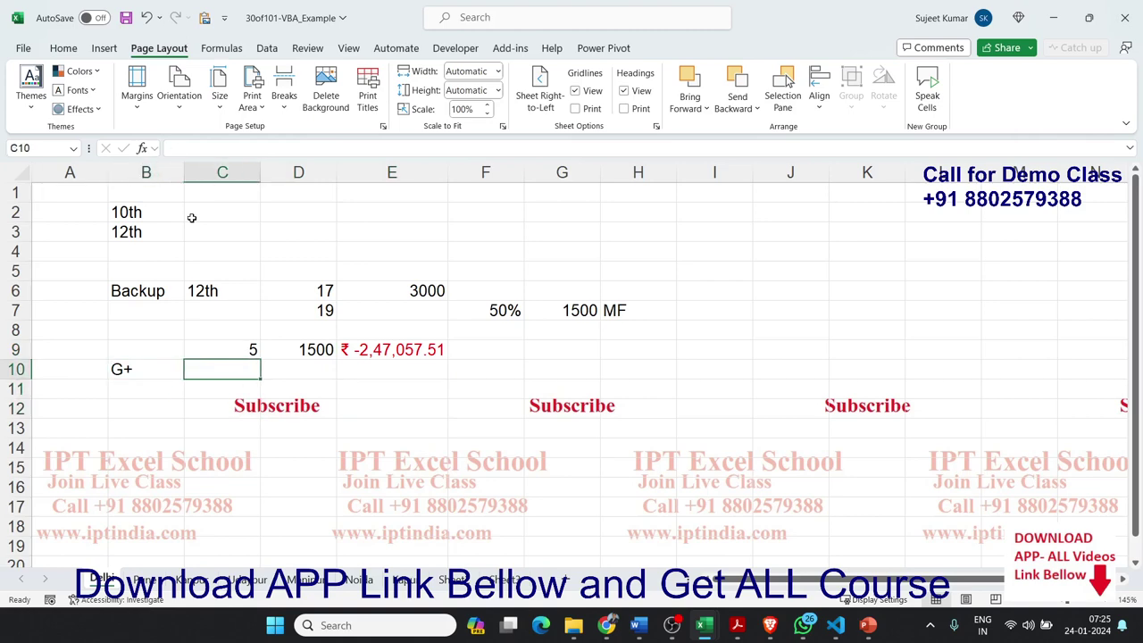
pyautogui.press('Right')
pyautogui.press('Right')
pyautogui.press('Up')
pyautogui.hotkey('shift', 'Up')
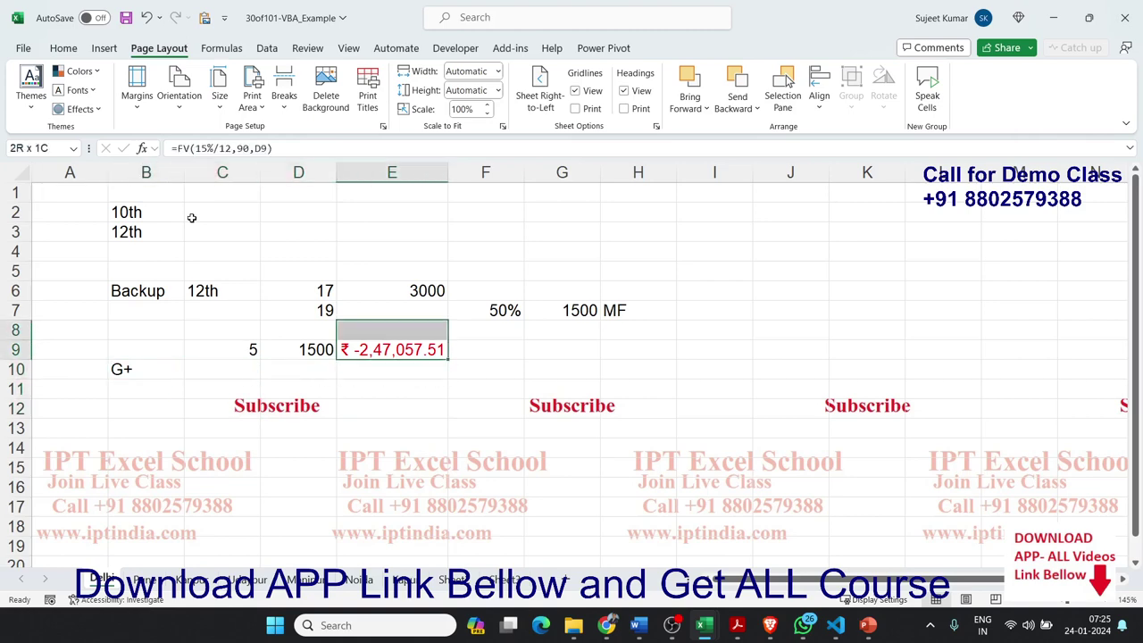
pyautogui.hotkey('shift', 'Up')
pyautogui.hotkey('shift', 'Up')
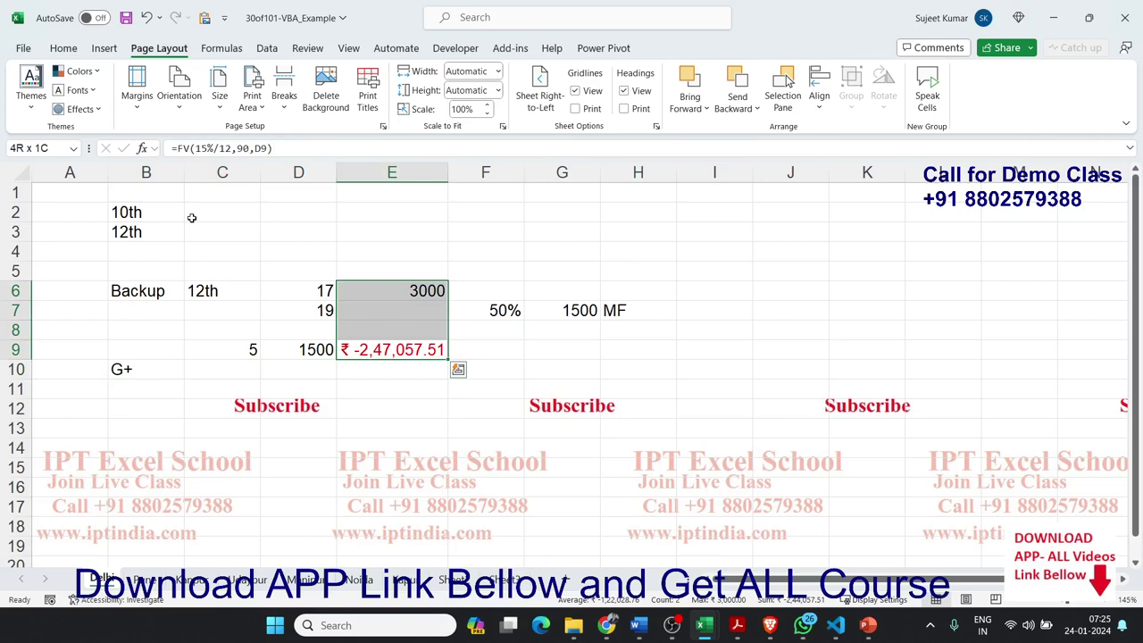
pyautogui.hotkey('shift', 'Down')
pyautogui.hotkey('shift', 'Down')
pyautogui.hotkey('shift', 'Down')
pyautogui.press('Down')
pyautogui.press('Down')
pyautogui.press('Left')
pyautogui.press('Left')
pyautogui.press('Left')
pyautogui.press('Up')
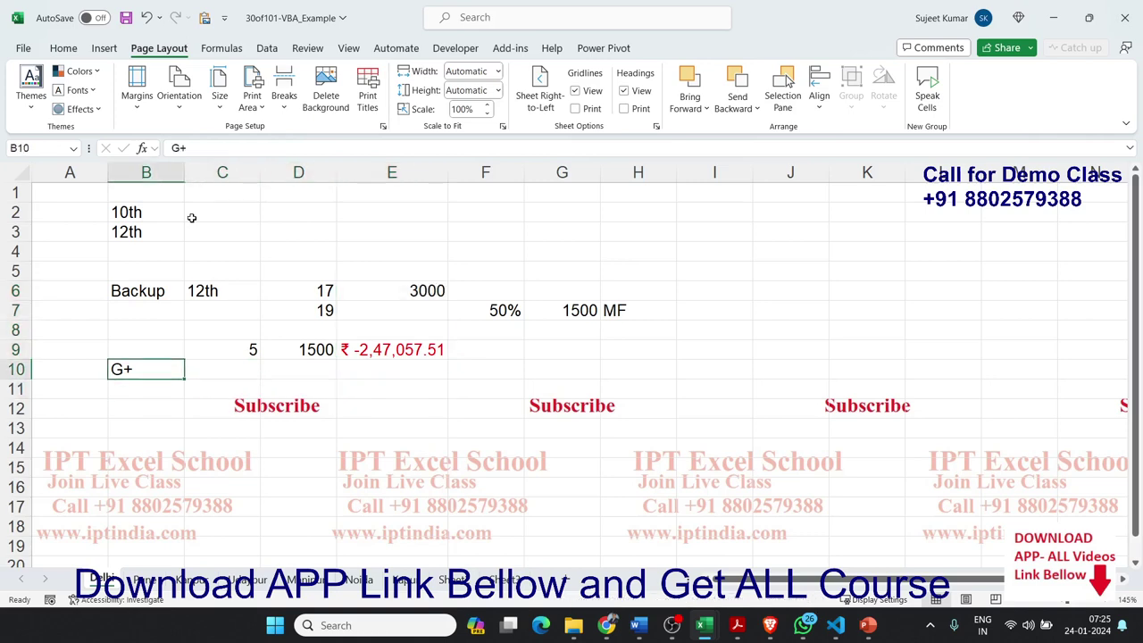
pyautogui.press('Right')
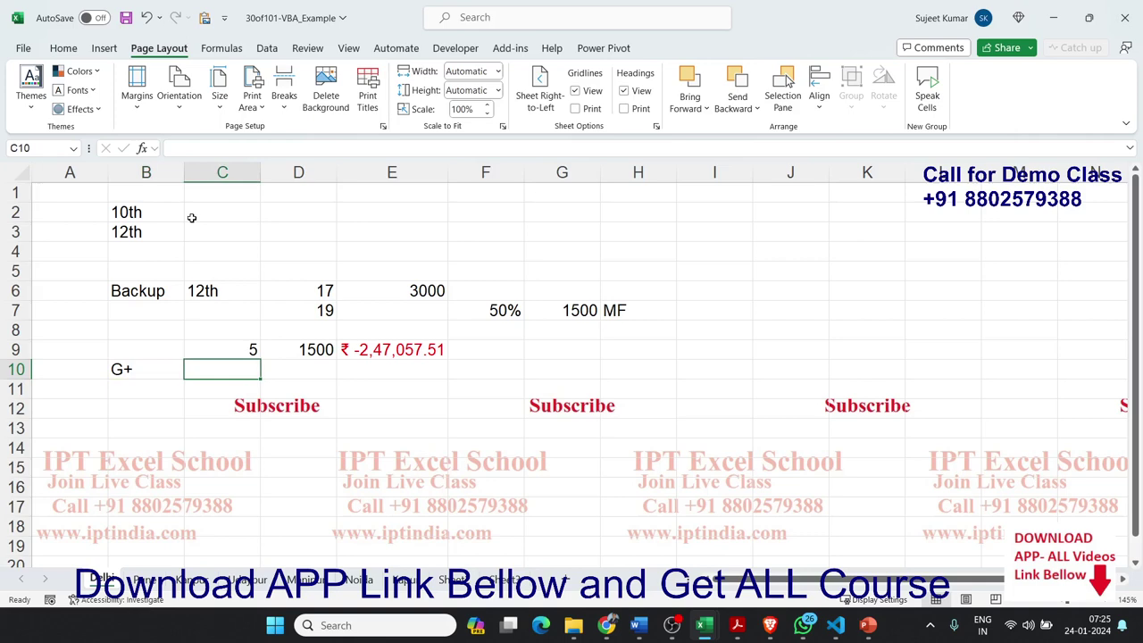
pyautogui.press('Left')
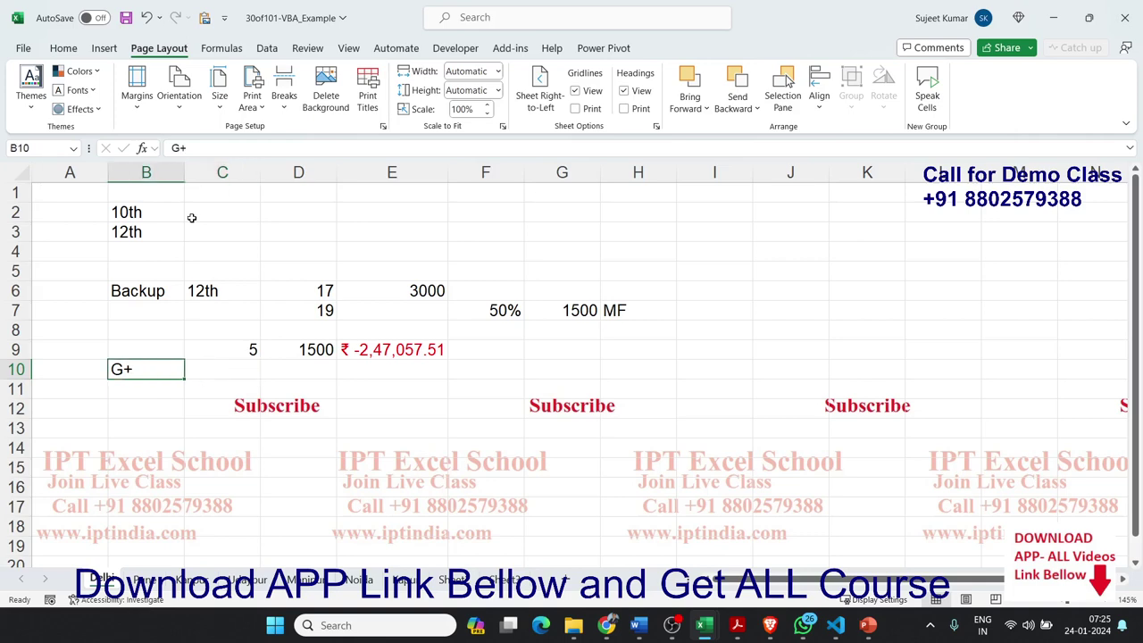
pyautogui.press('Down')
pyautogui.press('Up')
pyautogui.press('Right')
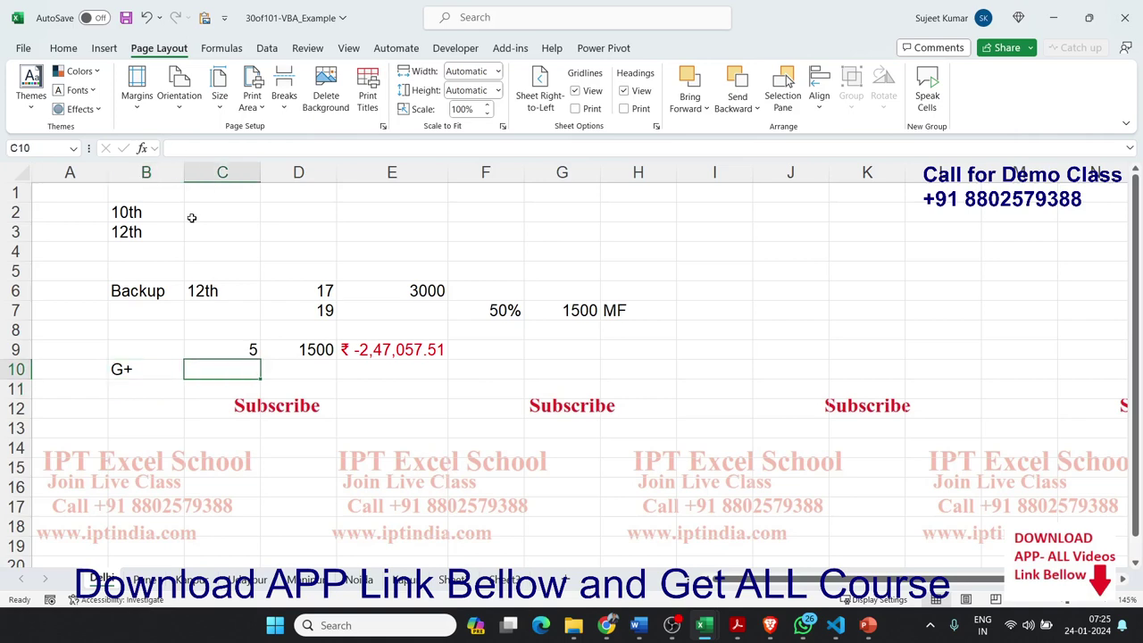
pyautogui.press('Left')
pyautogui.press('Down')
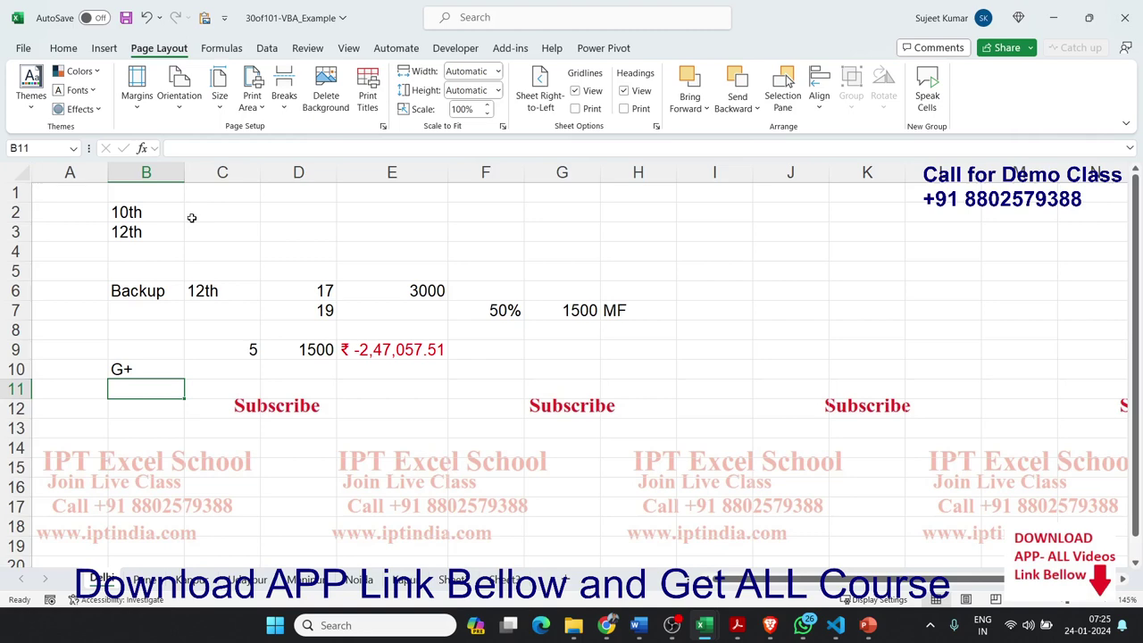
pyautogui.write('ITI')
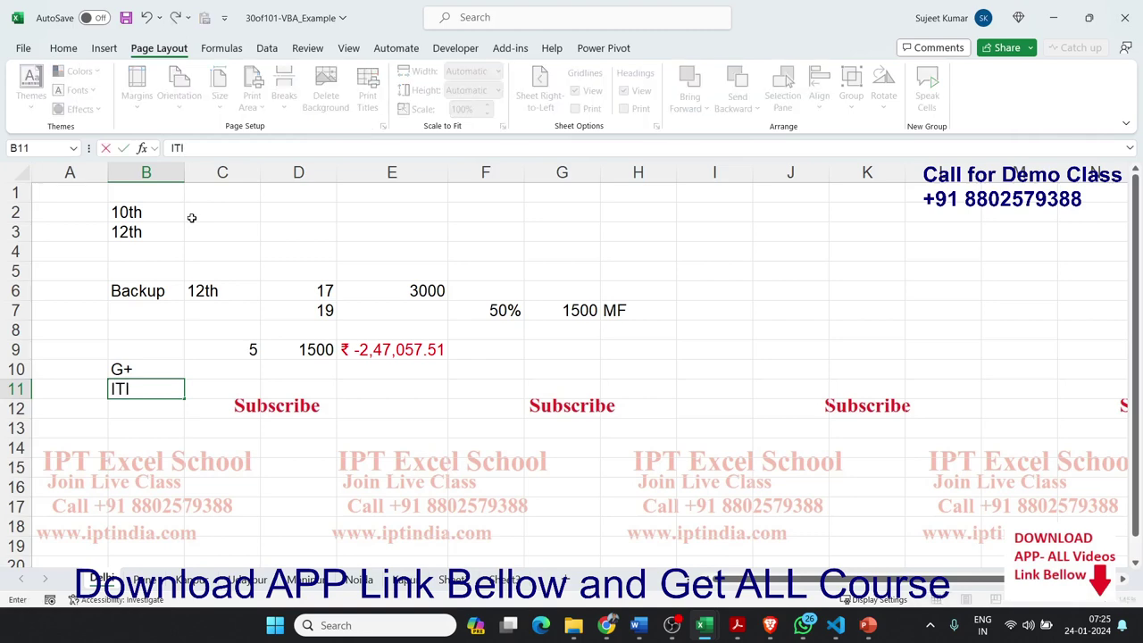
pyautogui.press('Tab')
pyautogui.write('2')
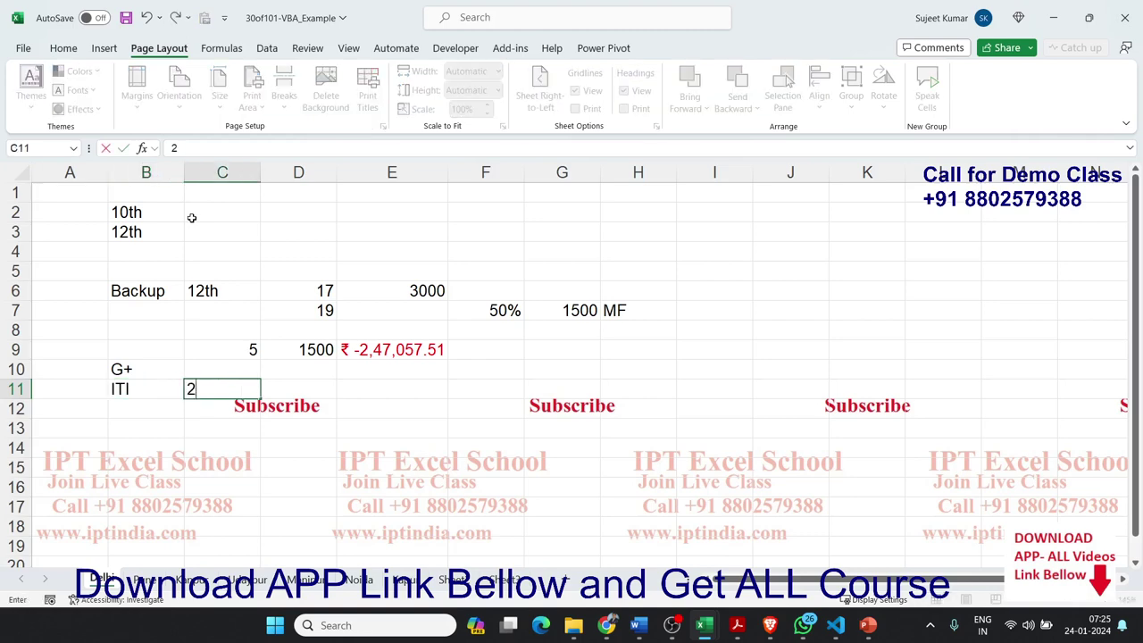
pyautogui.press('Tab')
pyautogui.press('Left')
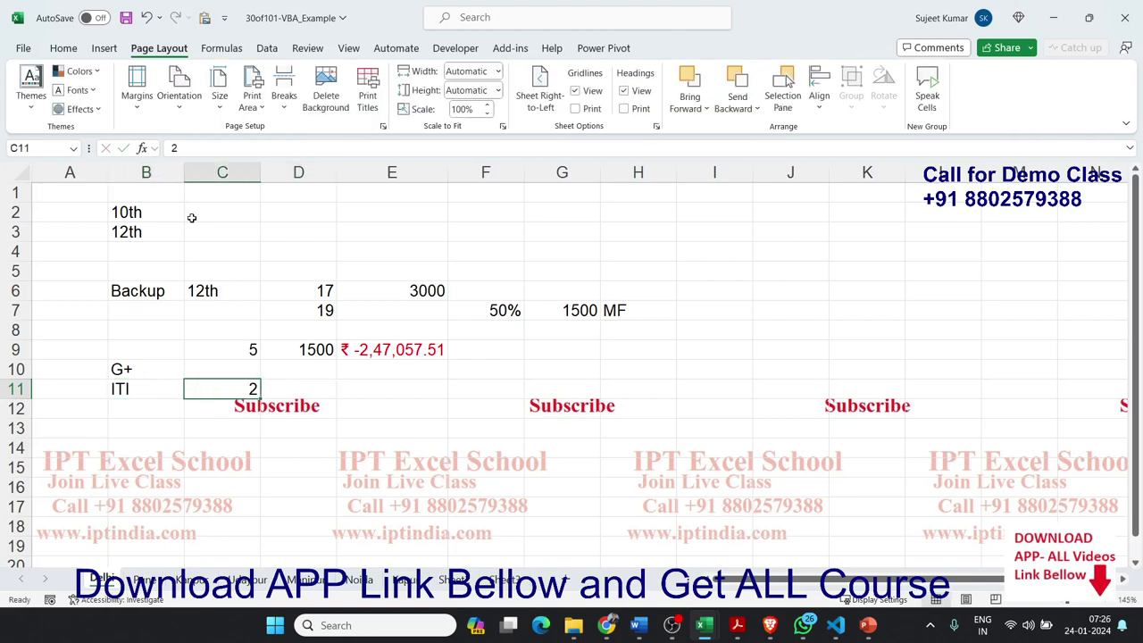
pyautogui.press('Up')
pyautogui.press('Up')
pyautogui.press('Right')
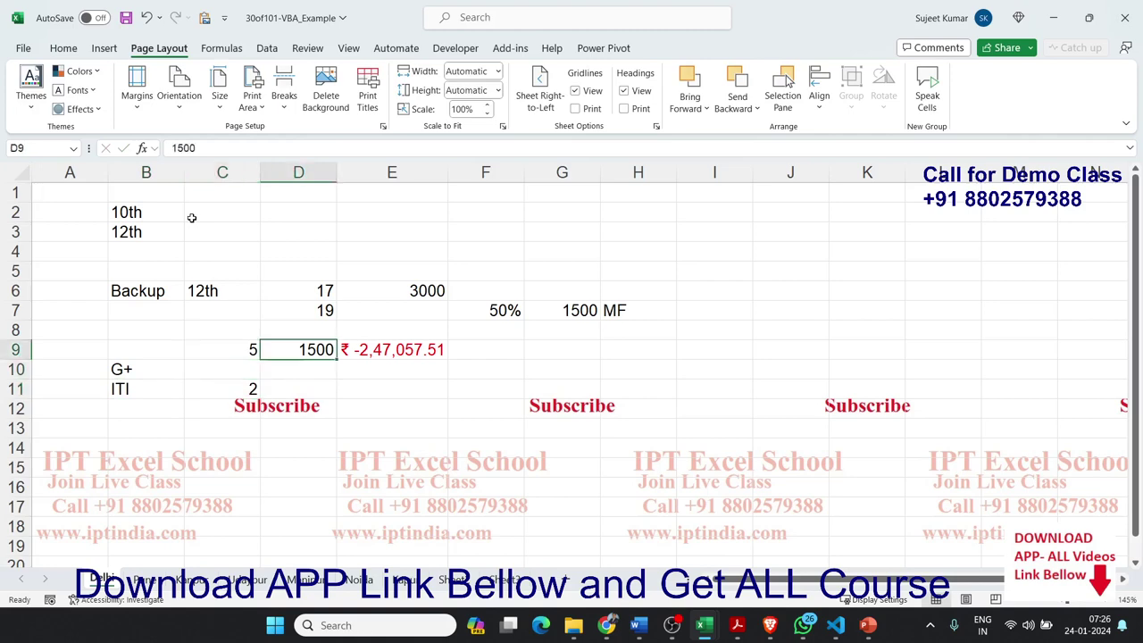
pyautogui.press('Right')
pyautogui.hotkey('shift', 'Up')
pyautogui.hotkey('shift', 'Up')
pyautogui.hotkey('shift', 'Up')
pyautogui.press('Left')
pyautogui.press('Left')
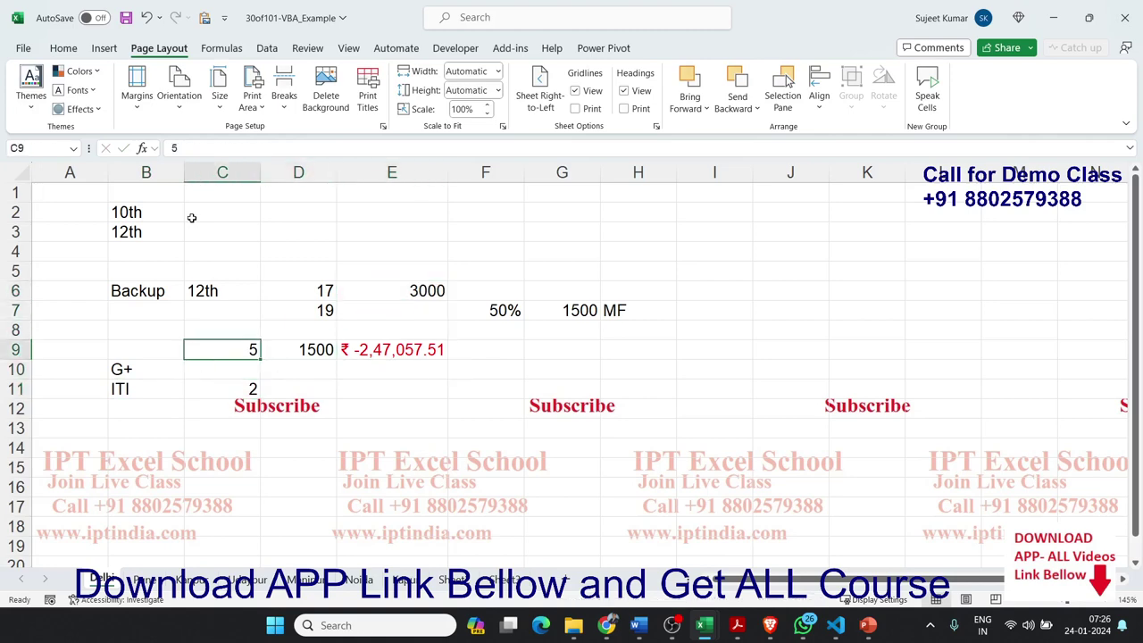
pyautogui.press('Left')
pyautogui.press('Down')
pyautogui.hotkey('shift', 'Down')
pyautogui.hotkey('shift', 'Down')
pyautogui.hotkey('shift', 'Down')
pyautogui.hotkey('shift', 'Down')
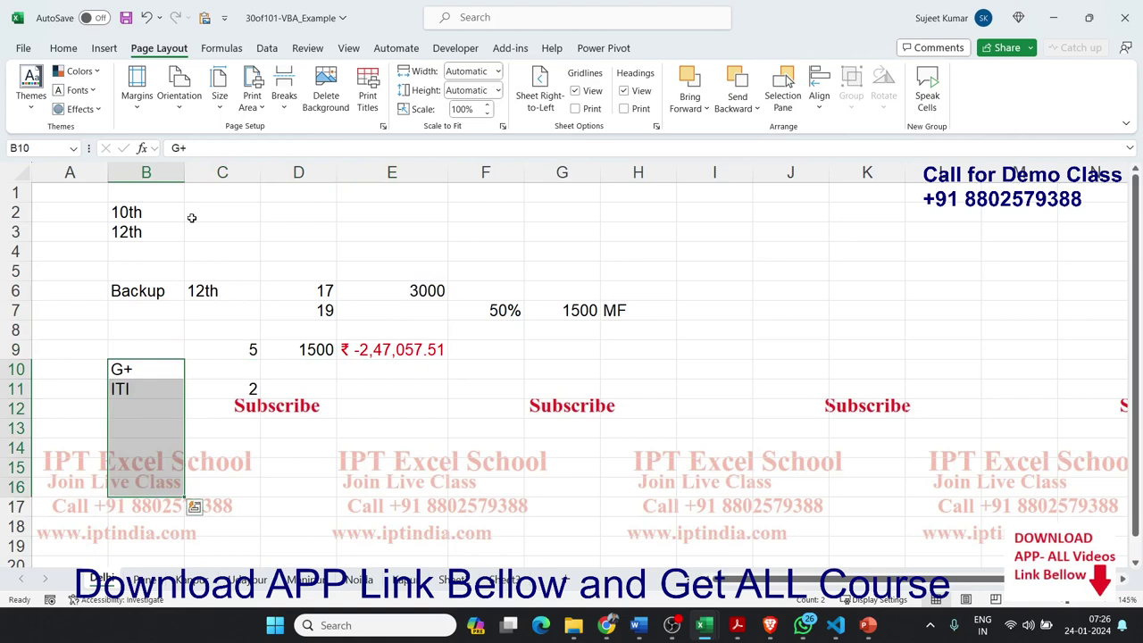
pyautogui.press('Up')
pyautogui.press('Right')
pyautogui.press('Down')
pyautogui.press('Down')
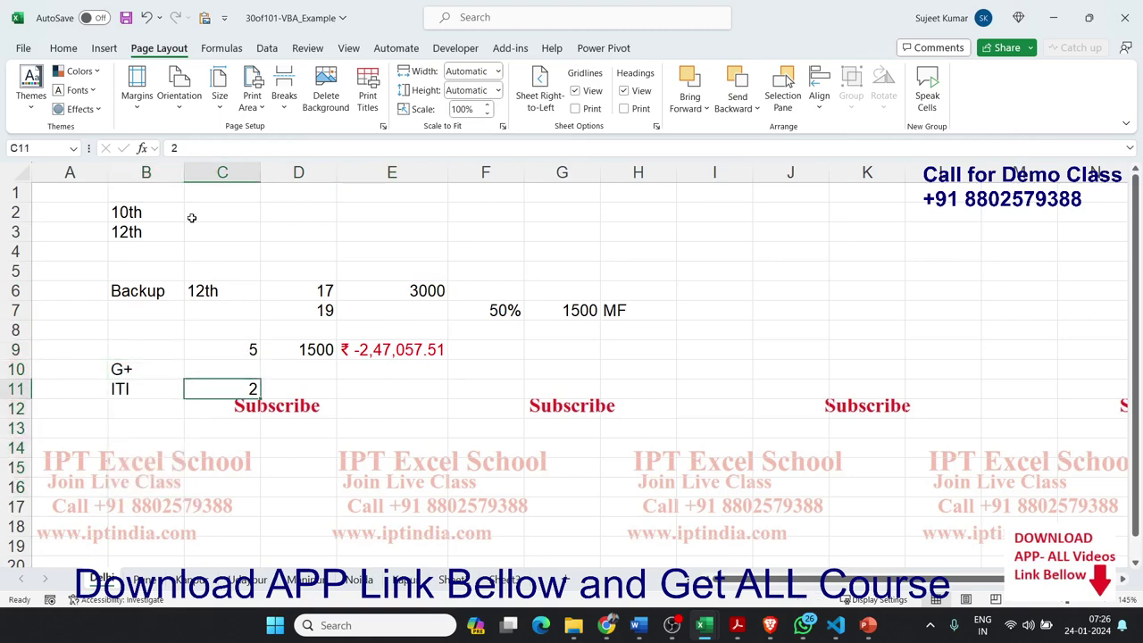
pyautogui.press('Right')
pyautogui.press('Right')
pyautogui.hotkey('shift', 'Up')
pyautogui.hotkey('shift', 'Up')
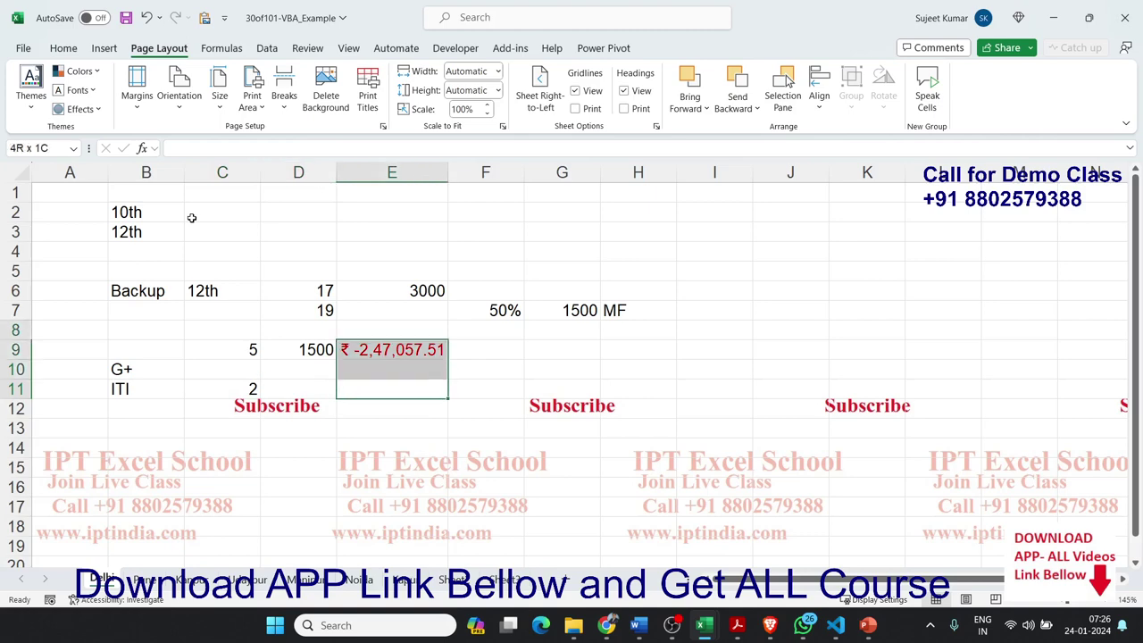
pyautogui.hotkey('shift', 'Up')
pyautogui.hotkey('shift', 'Up')
pyautogui.hotkey('shift', 'Up')
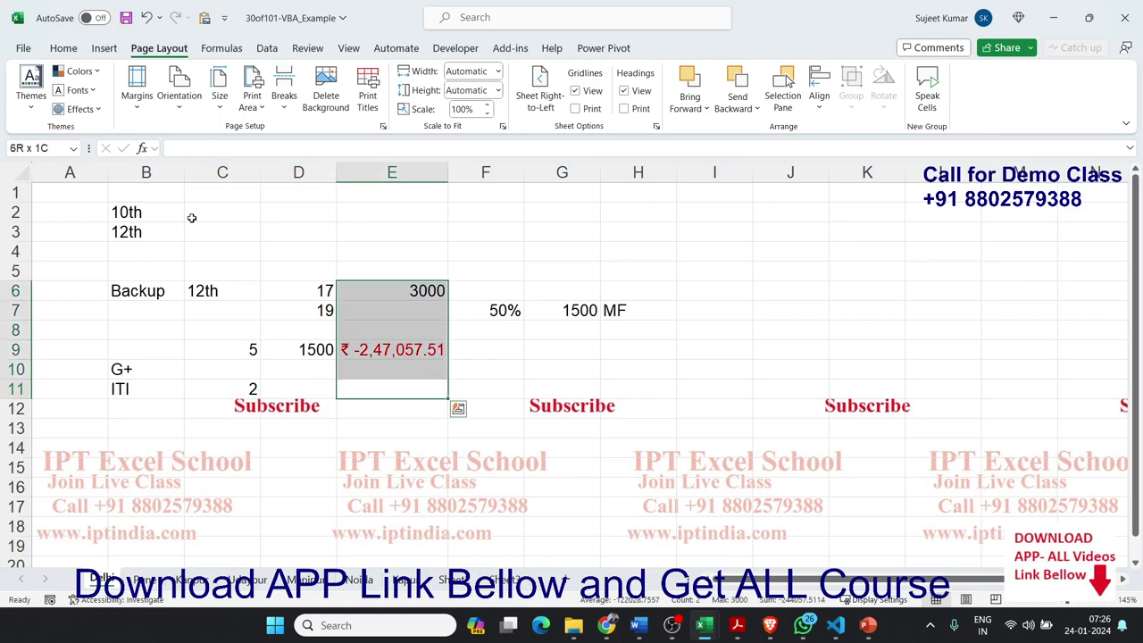
pyautogui.press('Up')
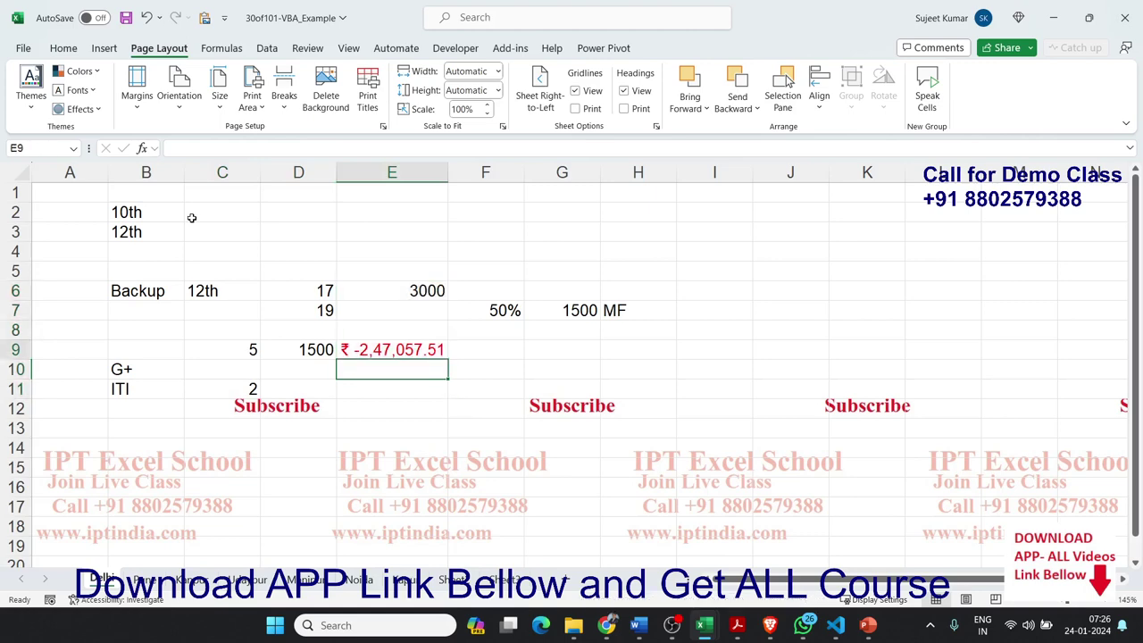
pyautogui.press('Up')
pyautogui.press('Up')
pyautogui.press('Up')
pyautogui.press('Up')
pyautogui.hotkey('shift', 'Down')
pyautogui.press('Left')
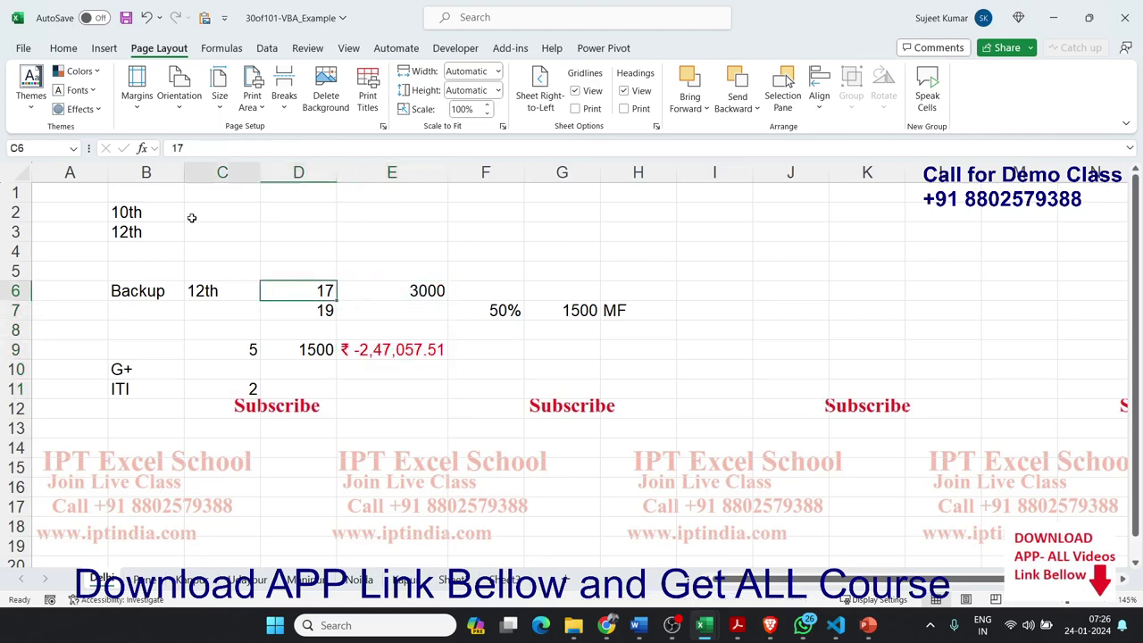
pyautogui.press('Left')
pyautogui.press('Left')
pyautogui.press('Down')
pyautogui.press('Down')
pyautogui.press('Down')
pyautogui.press('Down')
pyautogui.press('Right')
pyautogui.press('Down')
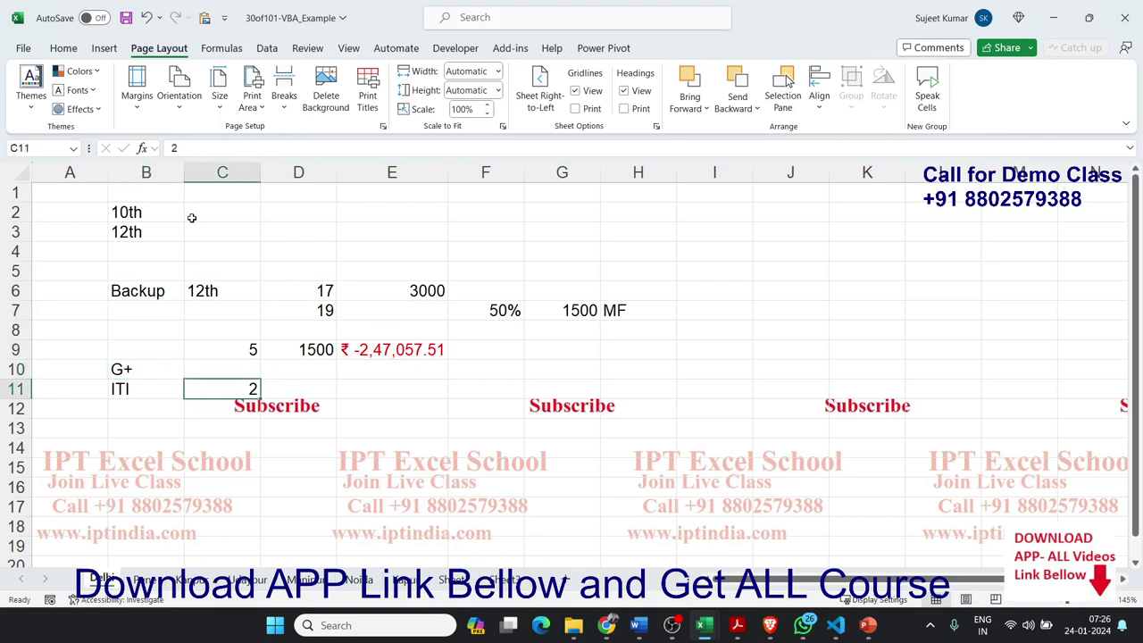
pyautogui.press('Up')
pyautogui.press('Up')
pyautogui.press('Up')
pyautogui.press('Up')
pyautogui.press('Right')
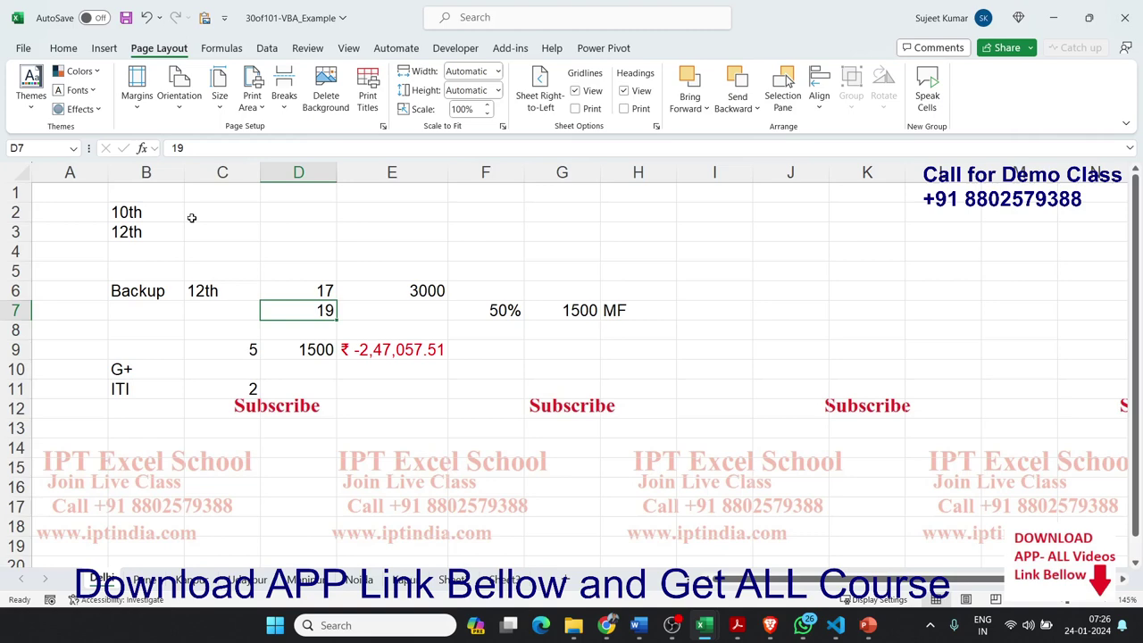
pyautogui.press('Right')
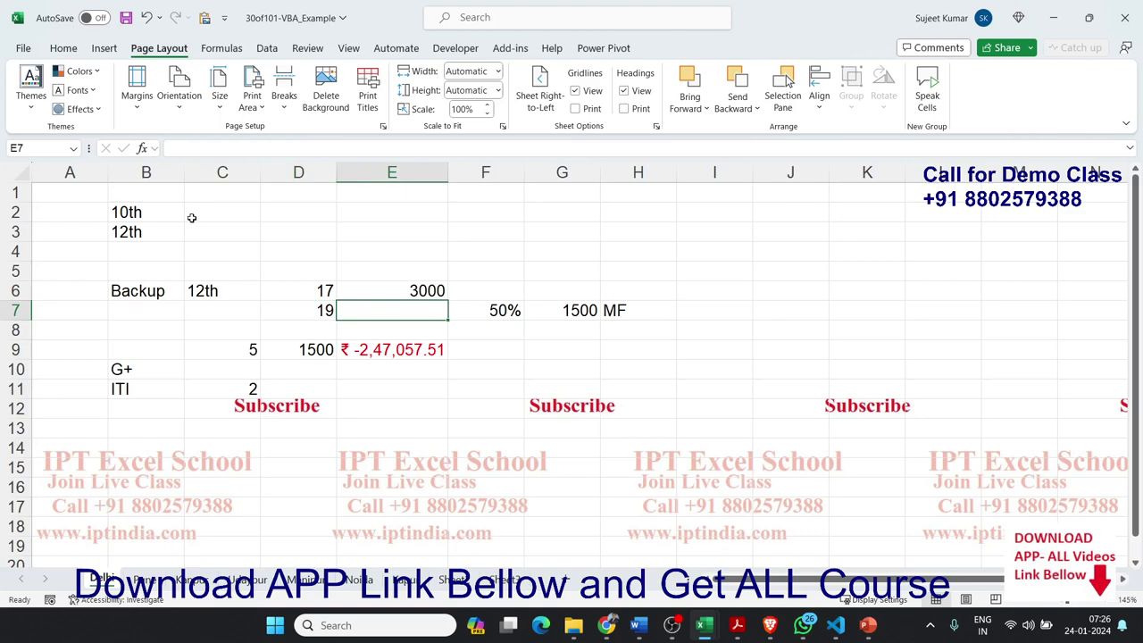
pyautogui.press('Up')
pyautogui.hotkey('shift', 'Down')
pyautogui.hotkey('shift', 'Down')
pyautogui.hotkey('shift', 'Down')
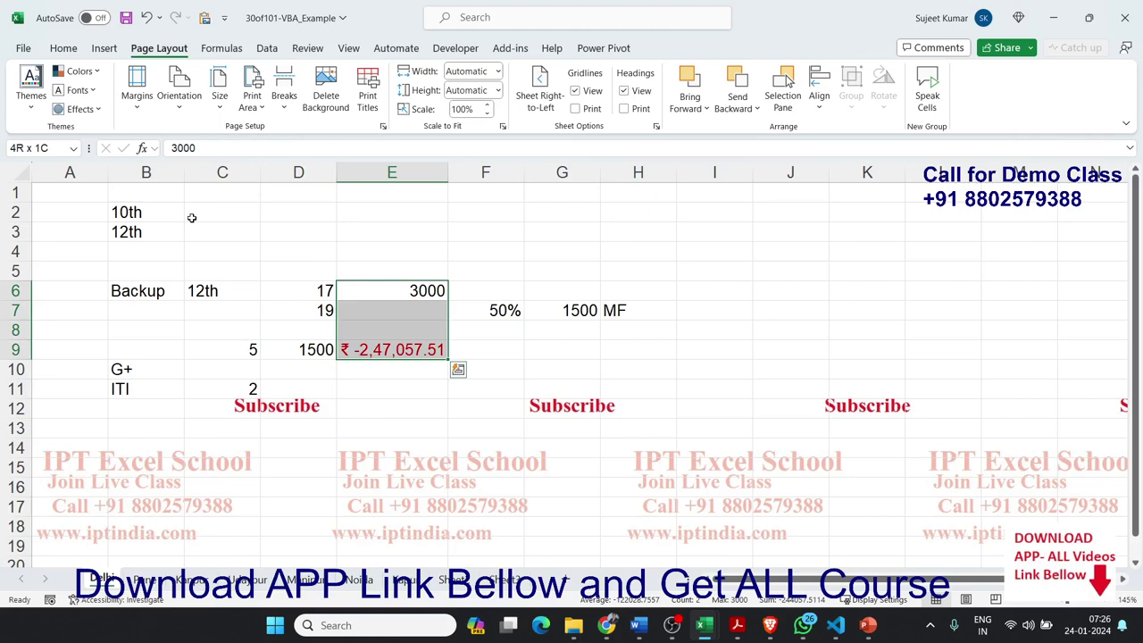
pyautogui.press('Down')
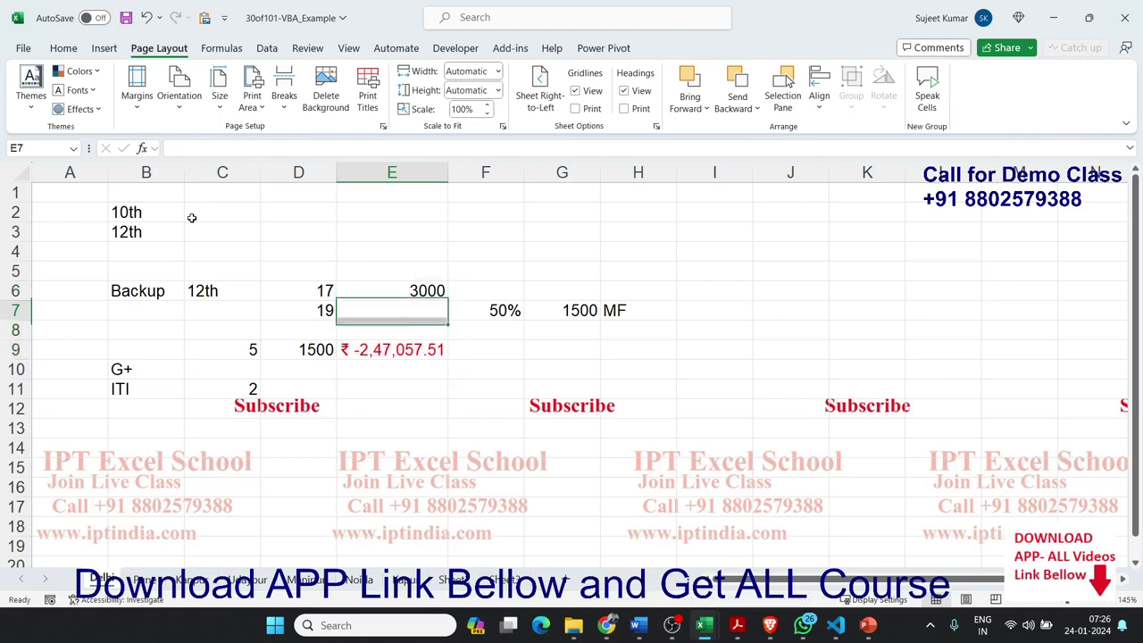
pyautogui.press('Down')
pyautogui.press('Down')
pyautogui.press('Left')
pyautogui.press('Left')
pyautogui.press('Down')
pyautogui.press('Down')
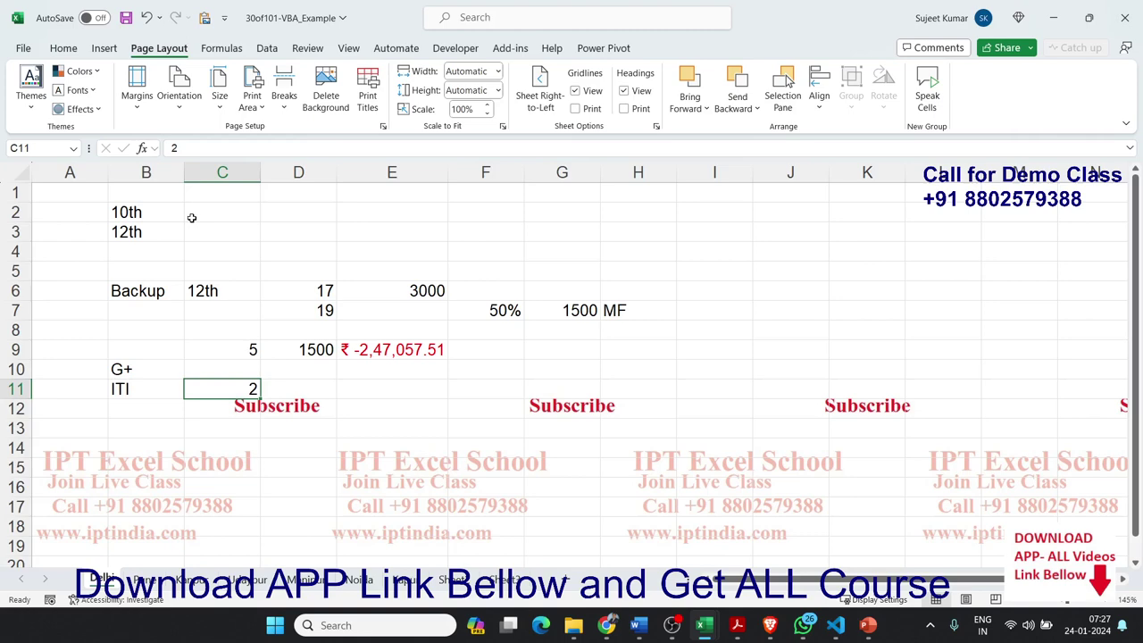
pyautogui.press('Right')
pyautogui.press('Right')
pyautogui.press('Up')
pyautogui.press('Left')
pyautogui.press('Left')
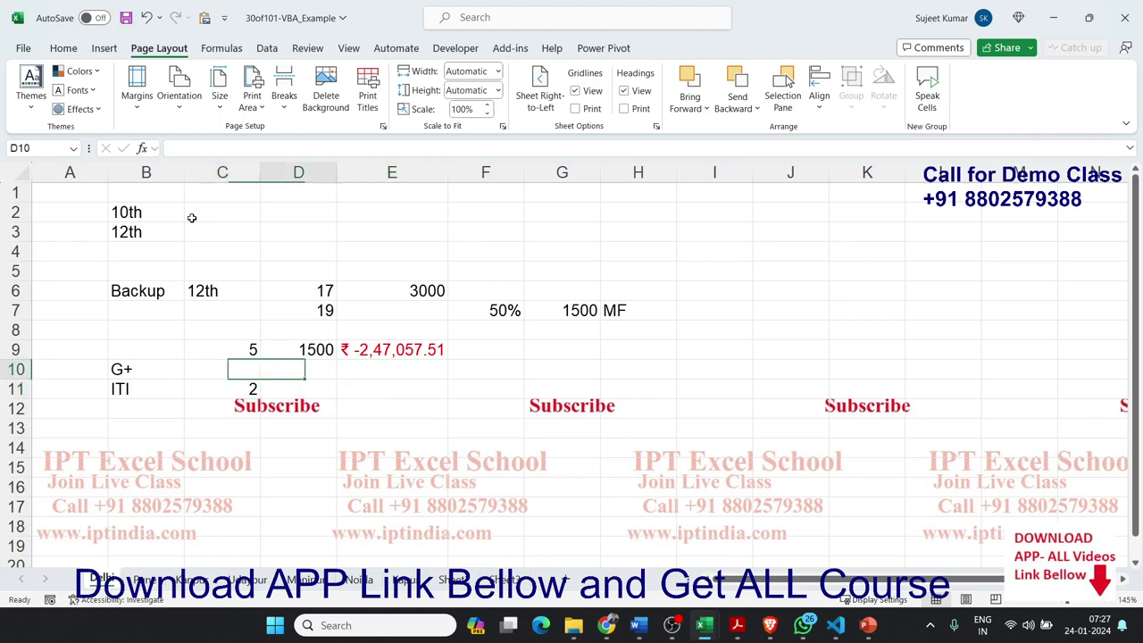
pyautogui.press('Up')
pyautogui.press('Right')
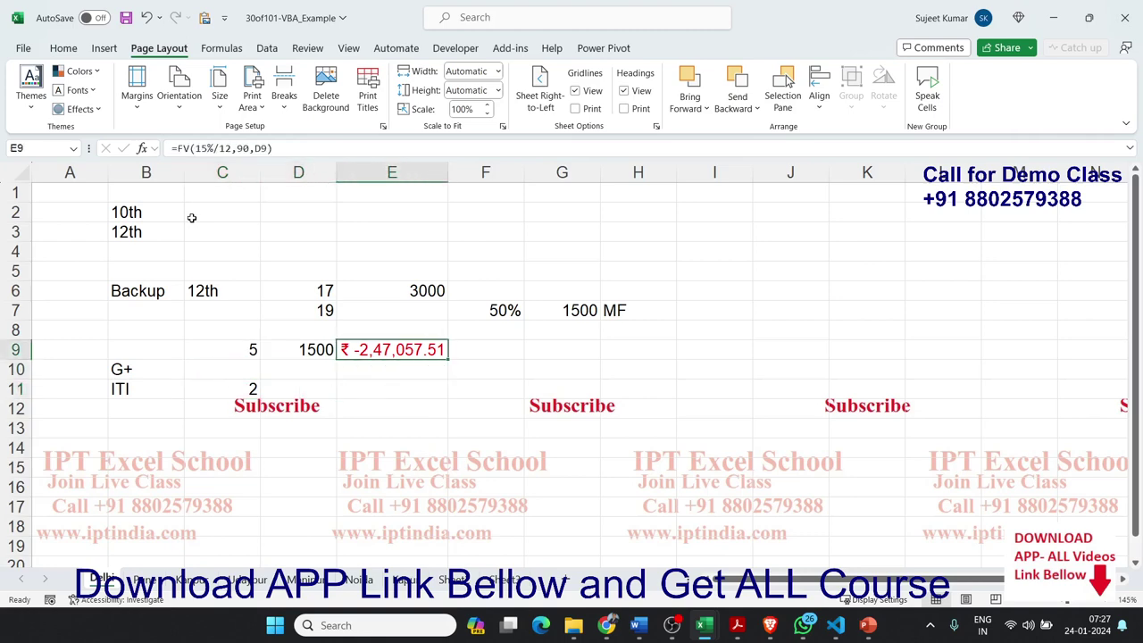
# Step: Change the FV period count in E9 from 90 to 114, giving ₹ -3,74,555.32
pyautogui.doubleClick(242, 149)
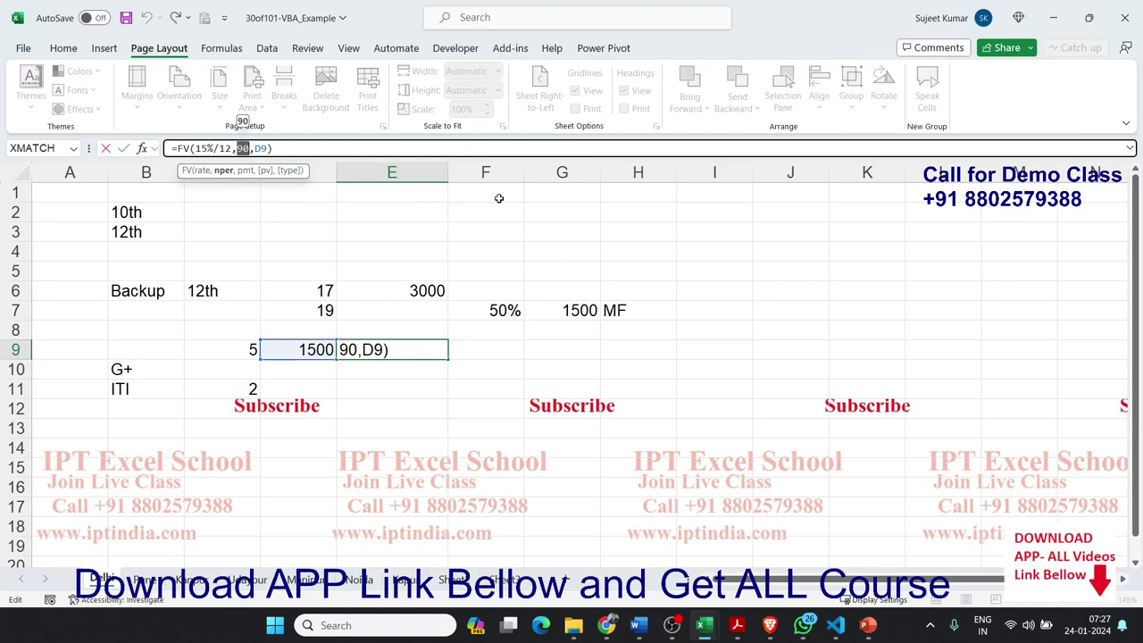
pyautogui.write('11')
pyautogui.write('4')
pyautogui.press('Return')
pyautogui.press('Up')
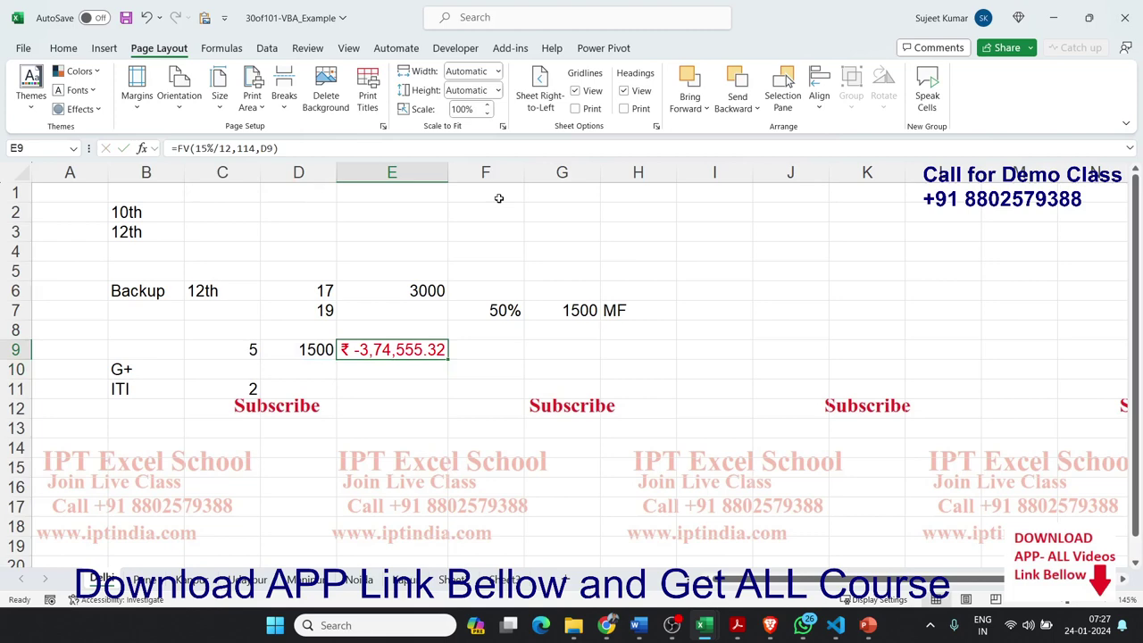
# Step: Enter 3-5 in B12 as text using a leading apostrophe
pyautogui.click(462, 351)
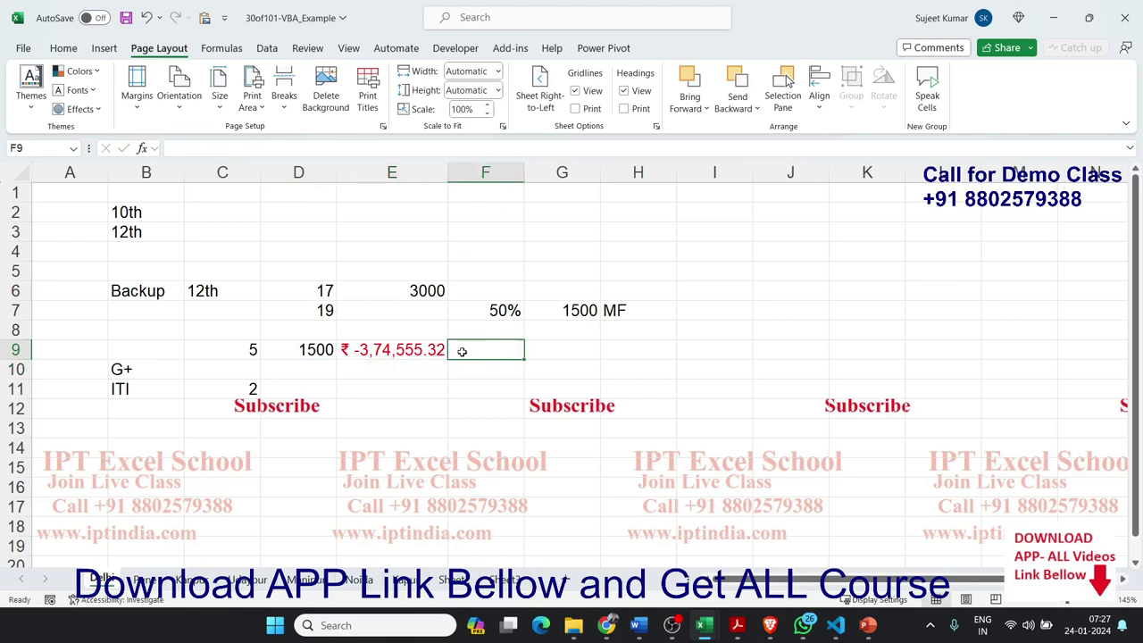
pyautogui.scroll(-1, 387, 408)
pyautogui.click(225, 351)
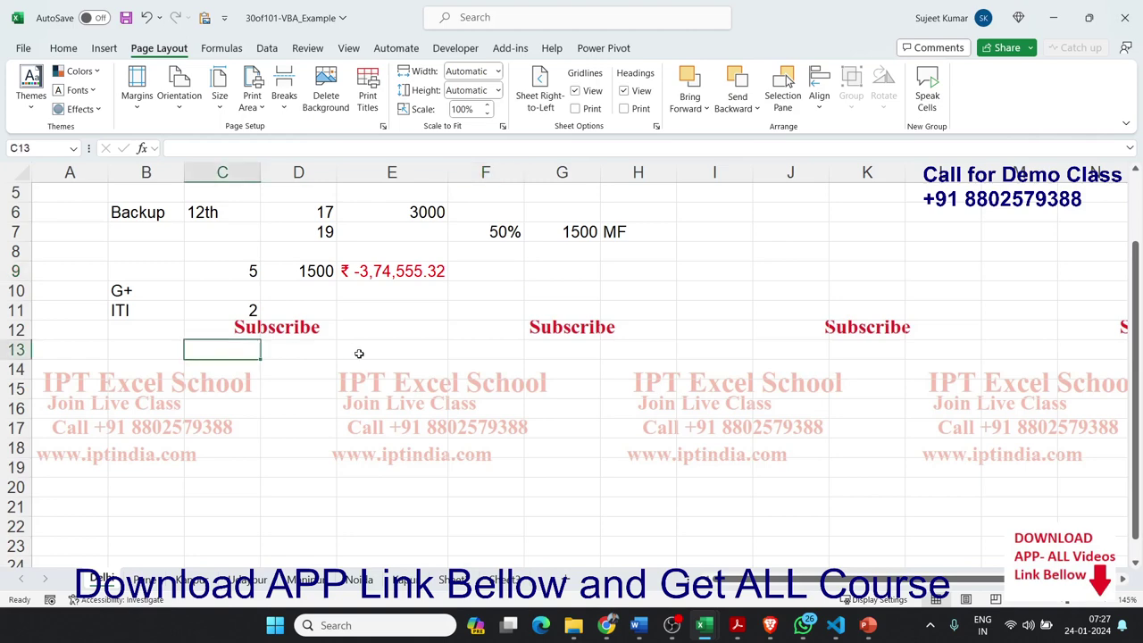
pyautogui.press('Up')
pyautogui.press('Left')
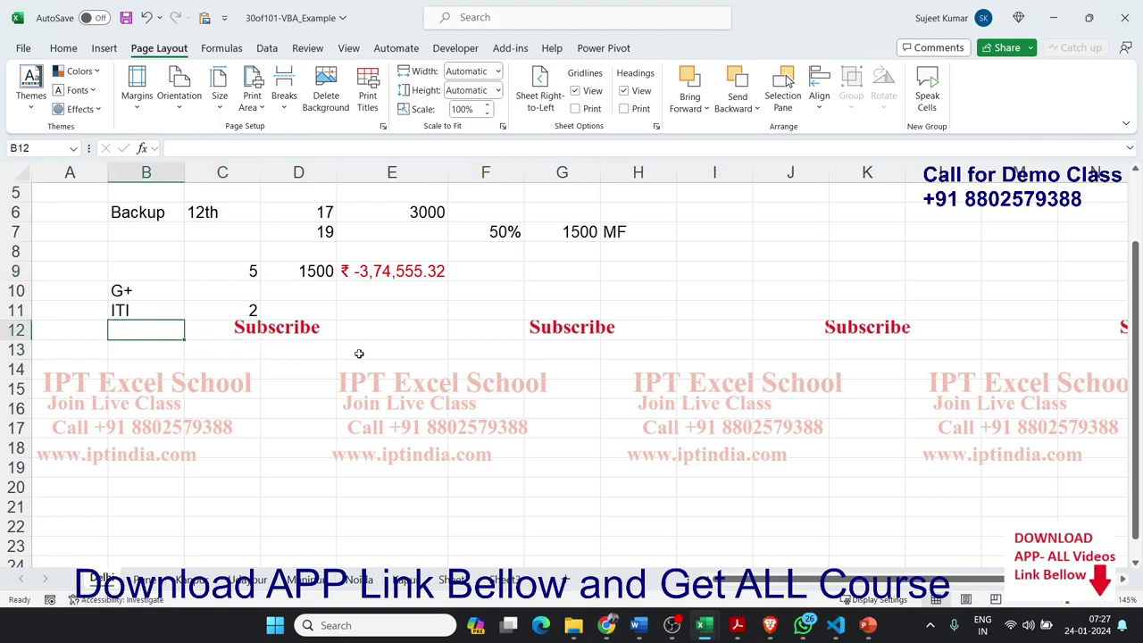
pyautogui.press('Down')
pyautogui.press('Up')
pyautogui.write('3')
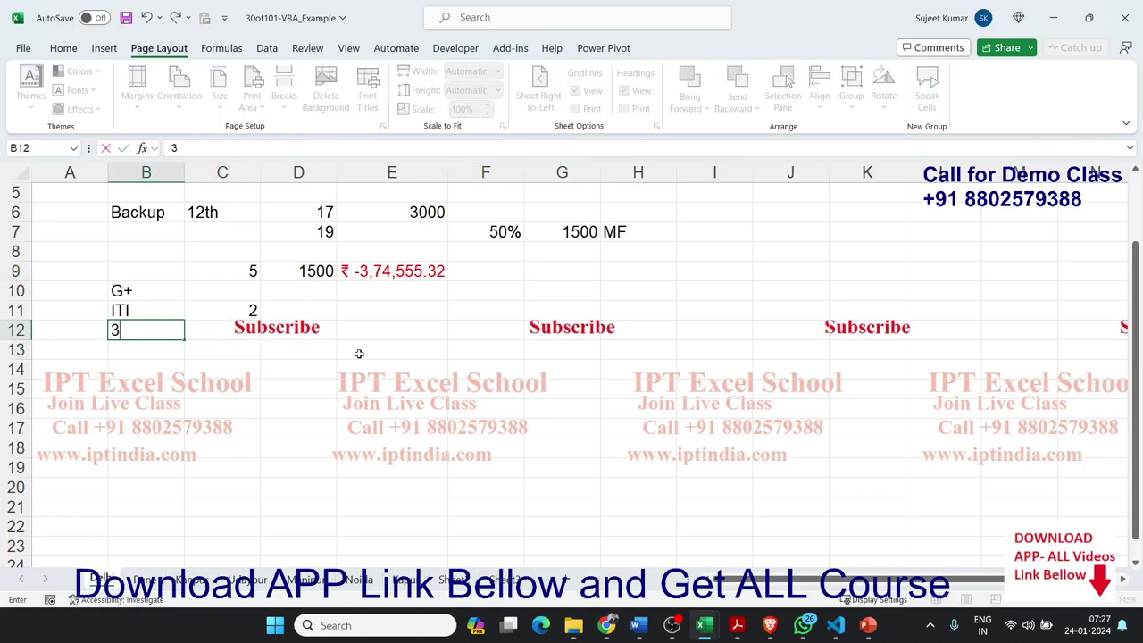
pyautogui.write('-5')
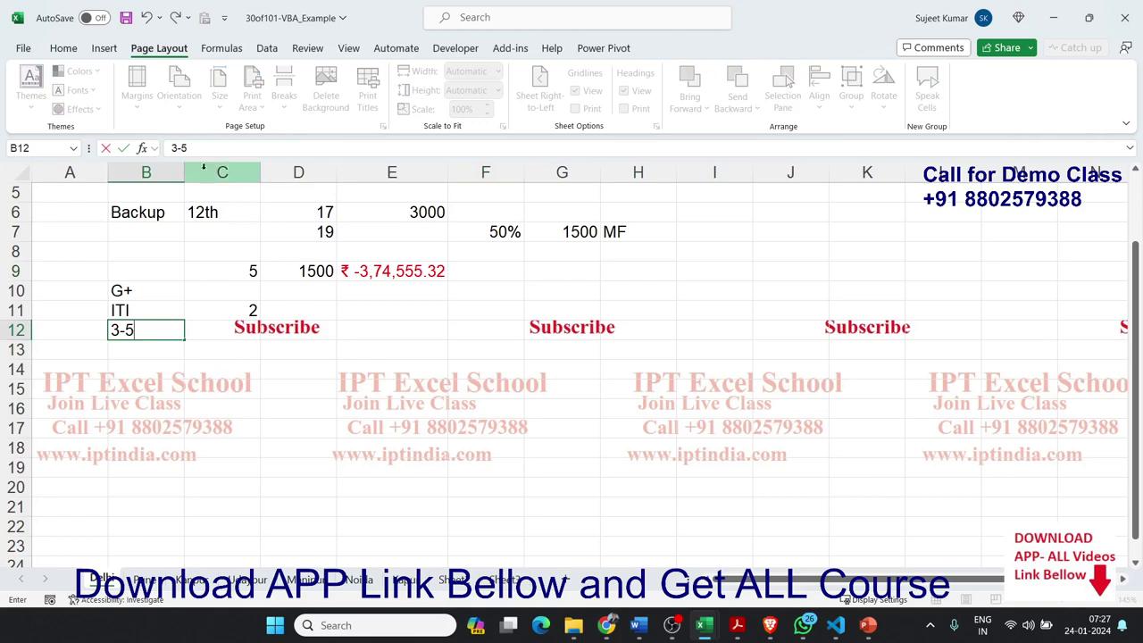
pyautogui.click(175, 148)
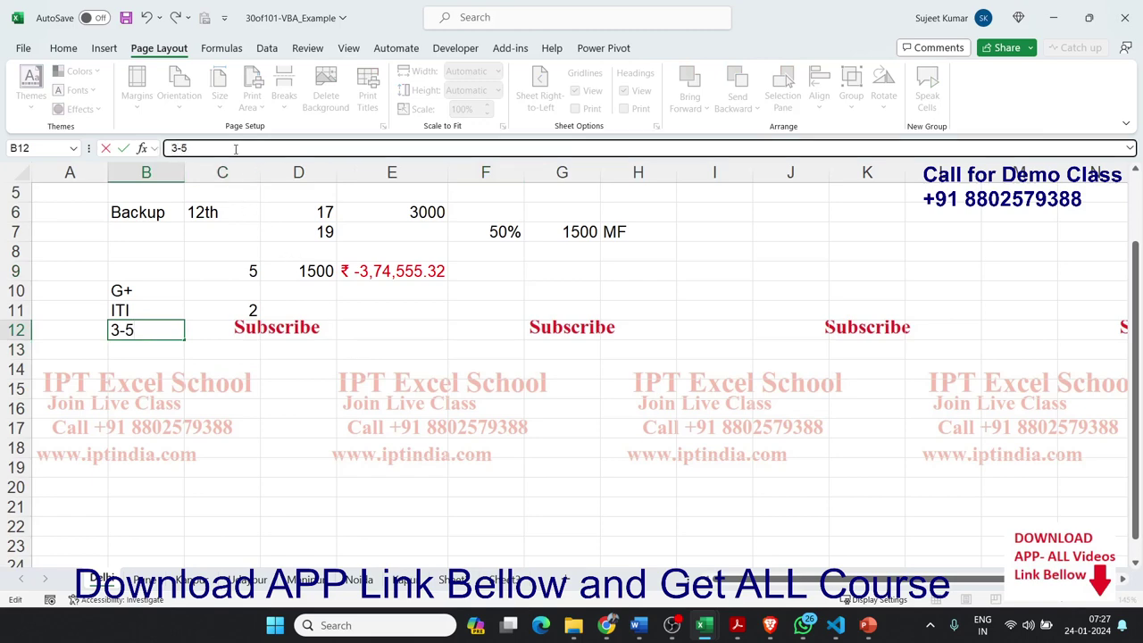
pyautogui.write("'")
pyautogui.press('Return')
# Step: Enter the amount 25000 in C12 beside the 3-5 label
pyautogui.press('Right')
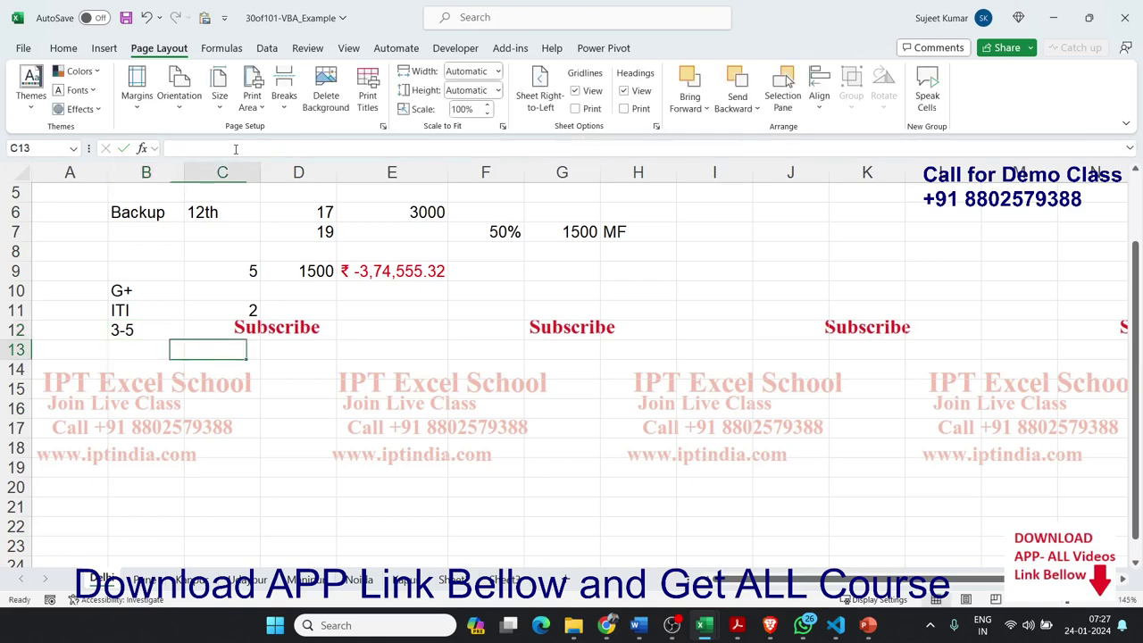
pyautogui.press('Up')
pyautogui.write('2500')
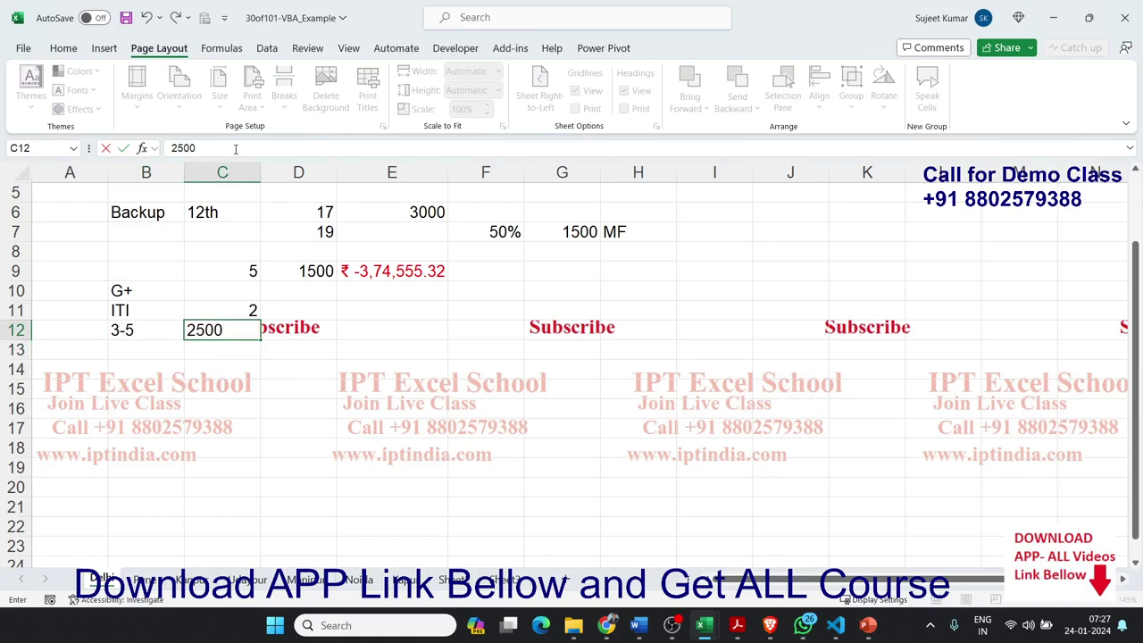
pyautogui.write('0')
pyautogui.press('Return')
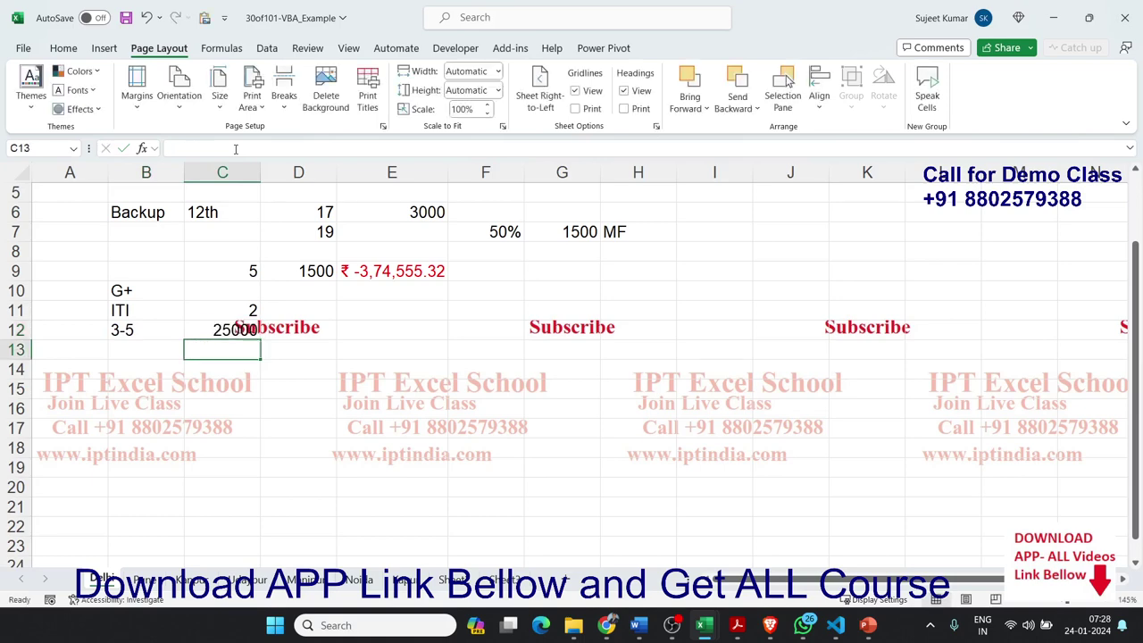
pyautogui.press('Up')
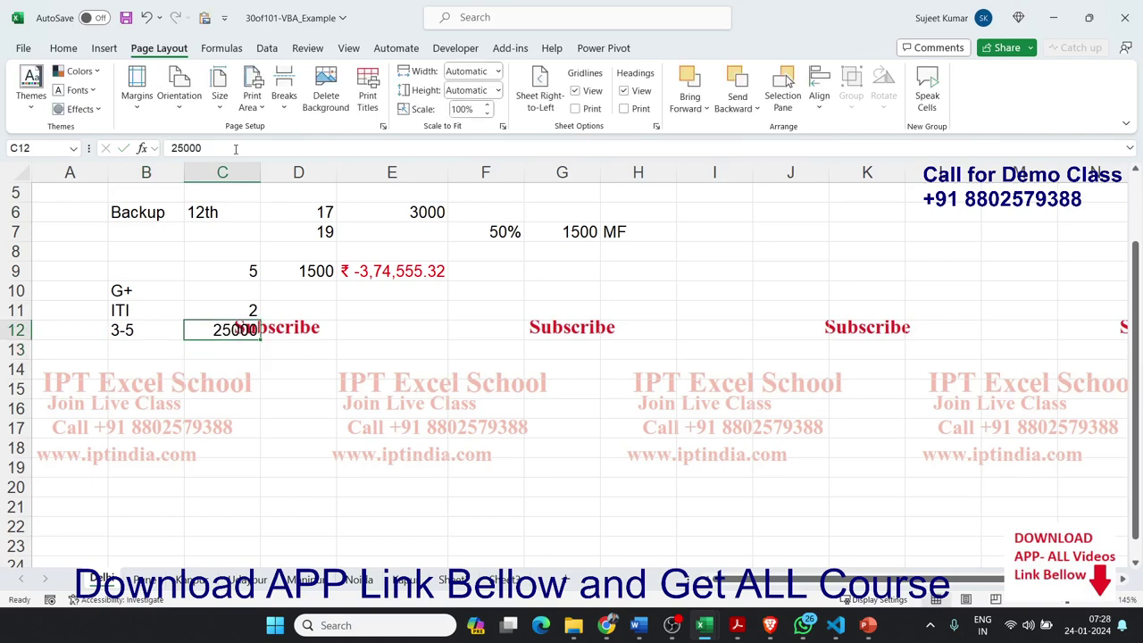
pyautogui.press('Right')
pyautogui.press('Right')
pyautogui.press('Up')
pyautogui.press('Up')
pyautogui.press('Up')
pyautogui.press('Up')
pyautogui.press('Up')
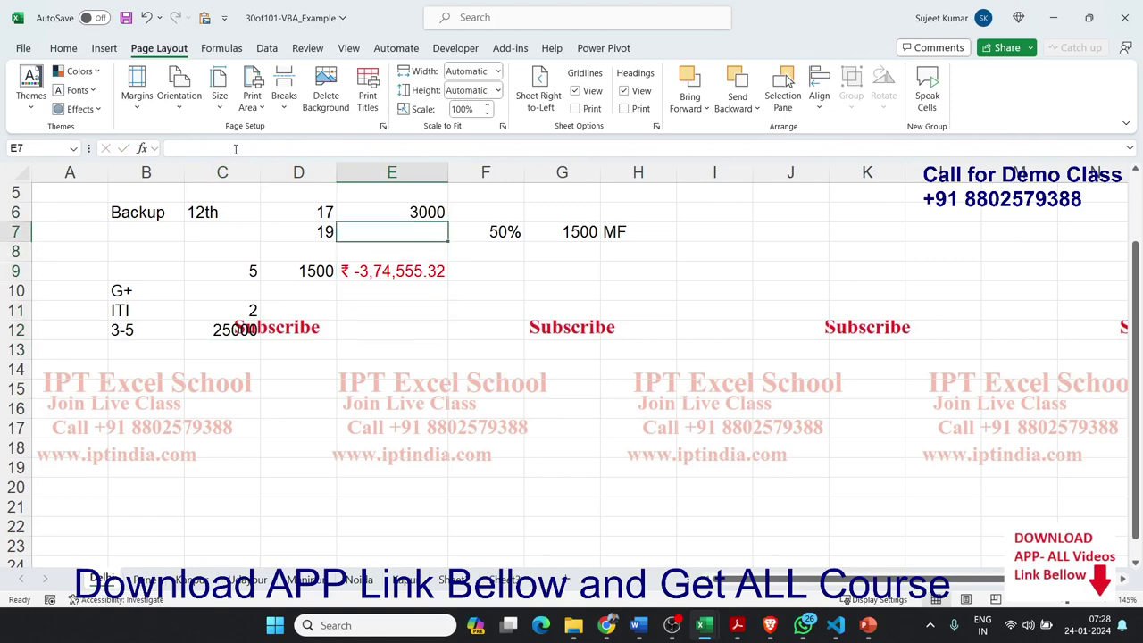
pyautogui.press('Up')
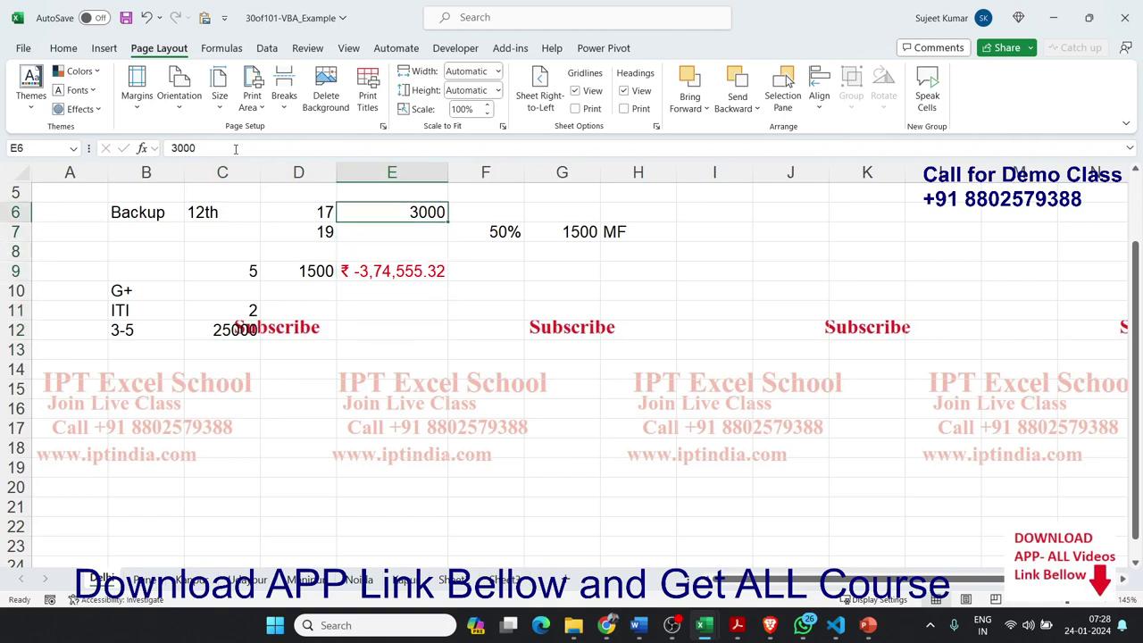
pyautogui.press('Down')
pyautogui.press('Down')
pyautogui.press('Down')
pyautogui.press('Down')
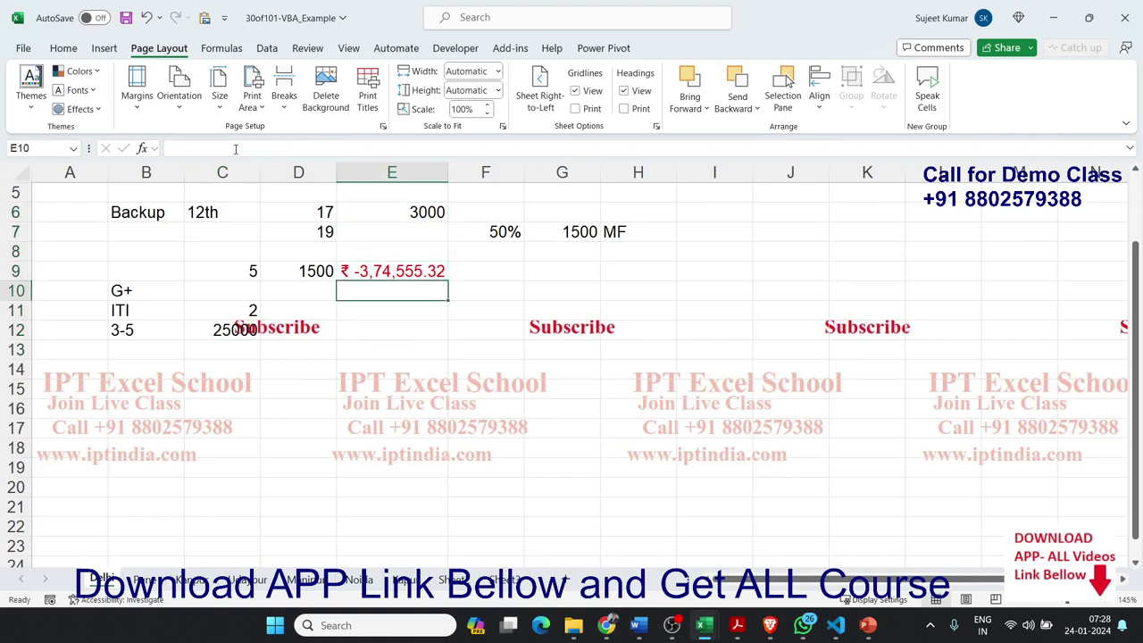
pyautogui.press('Down')
pyautogui.press('Down')
pyautogui.press('Down')
pyautogui.press('Left')
pyautogui.press('Left')
pyautogui.press('Up')
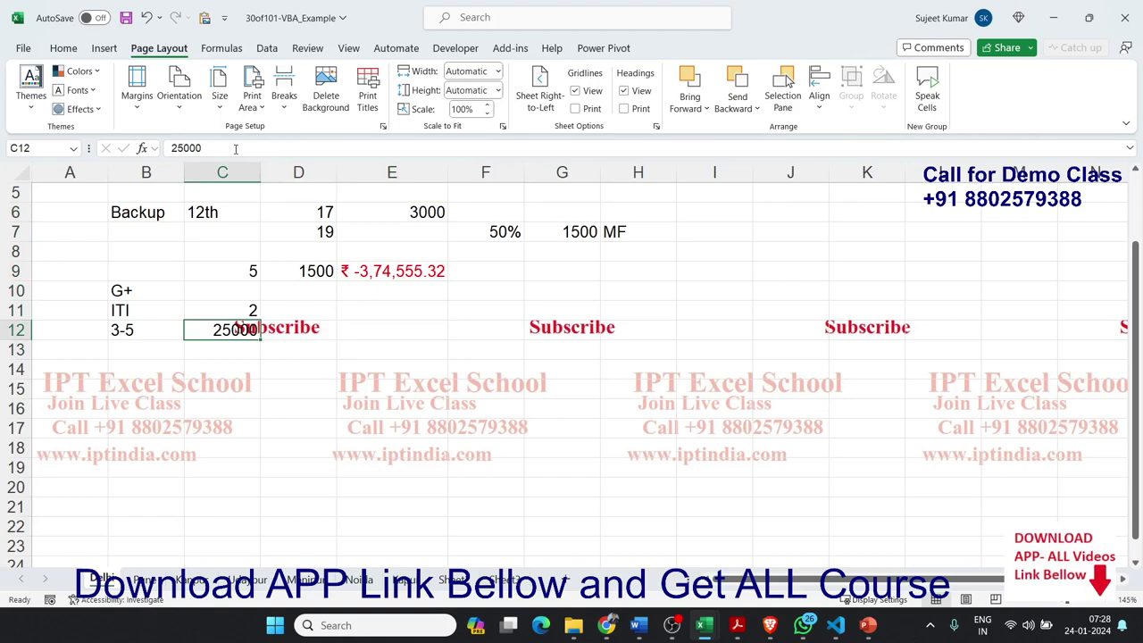
pyautogui.press('Right')
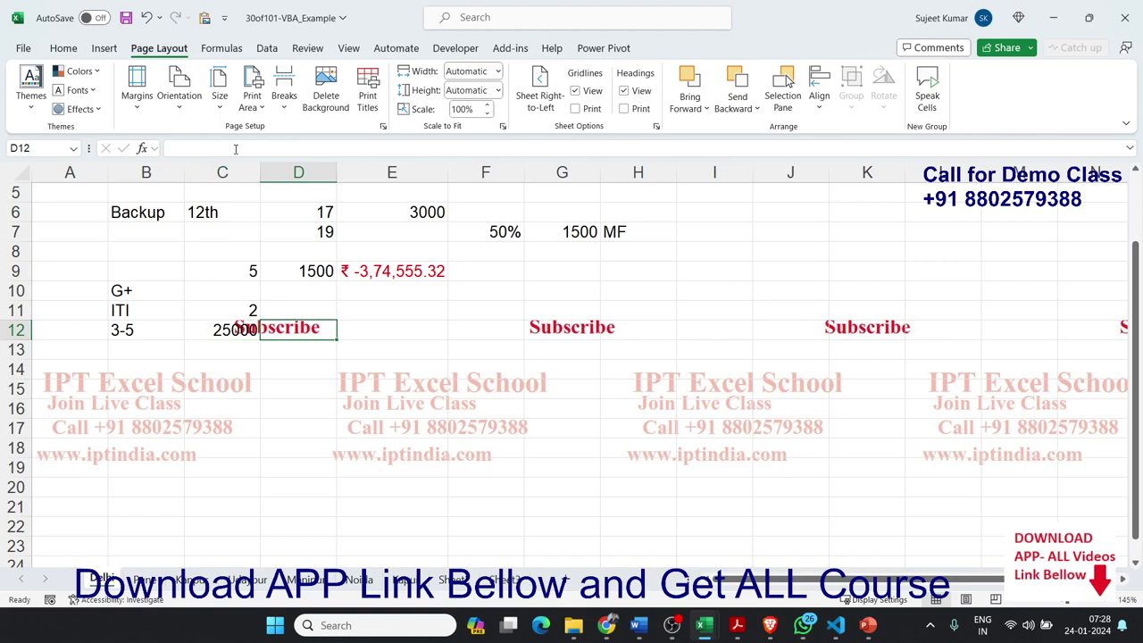
pyautogui.write('30')
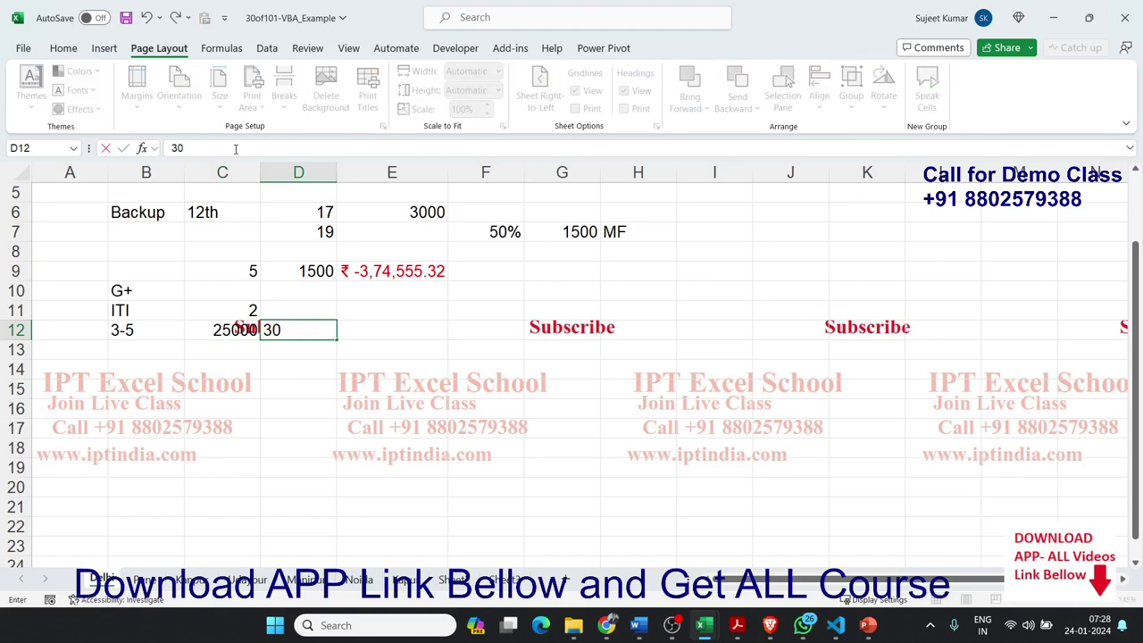
pyautogui.write('%')
pyautogui.press('Right')
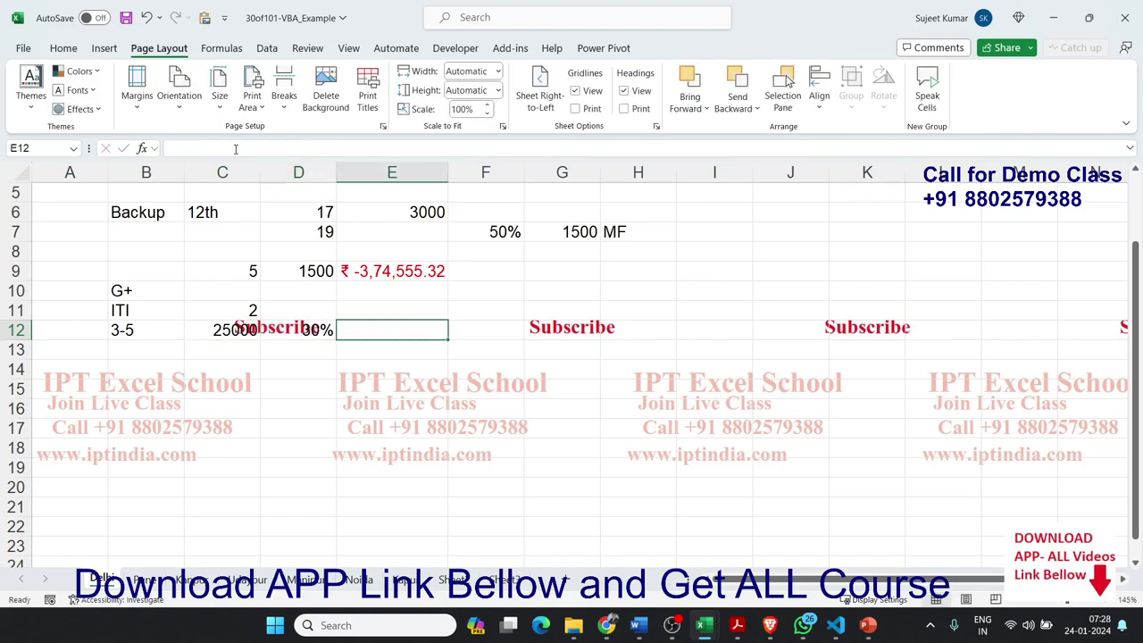
pyautogui.write('=')
pyautogui.press('Left')
pyautogui.press('Left')
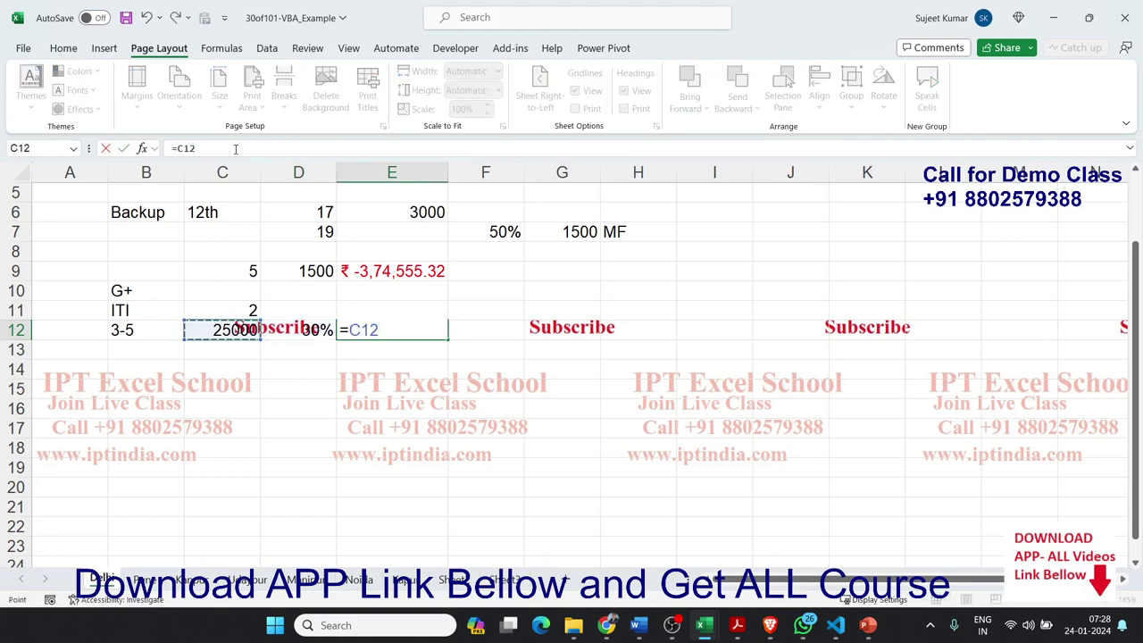
pyautogui.write('*')
pyautogui.press('Left')
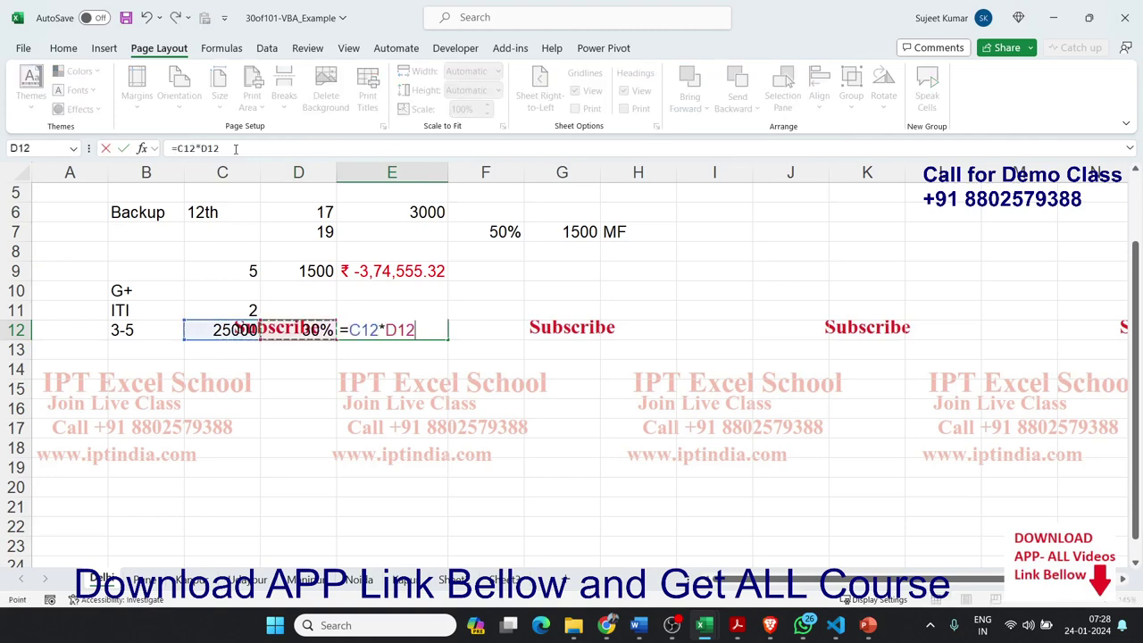
pyautogui.press('Return')
pyautogui.press('Up')
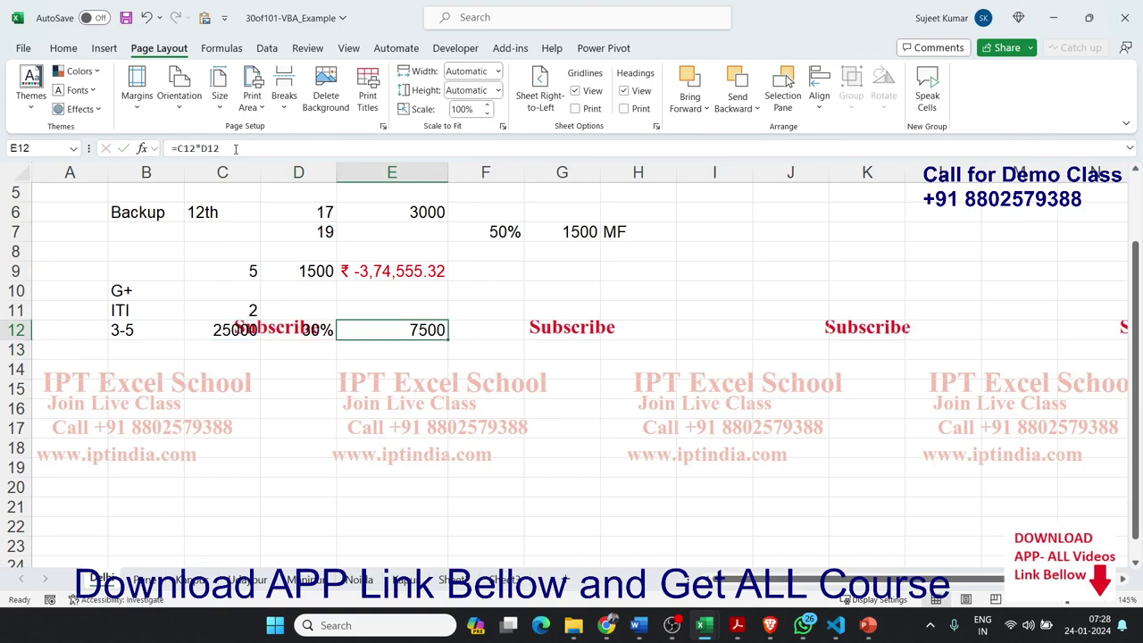
pyautogui.press('Right')
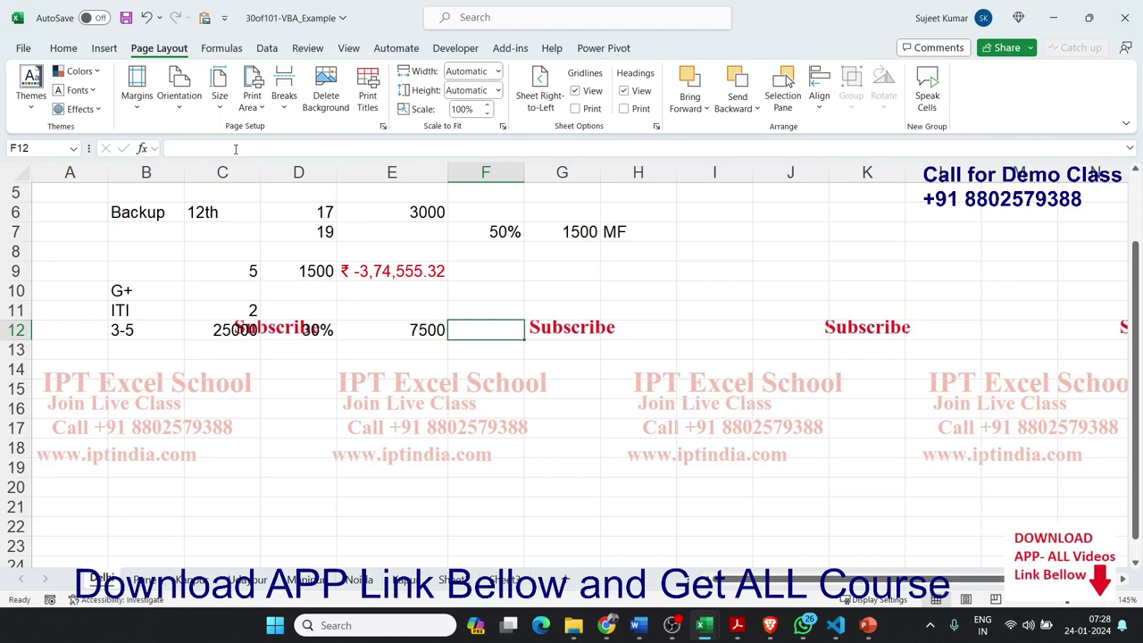
pyautogui.press('Left')
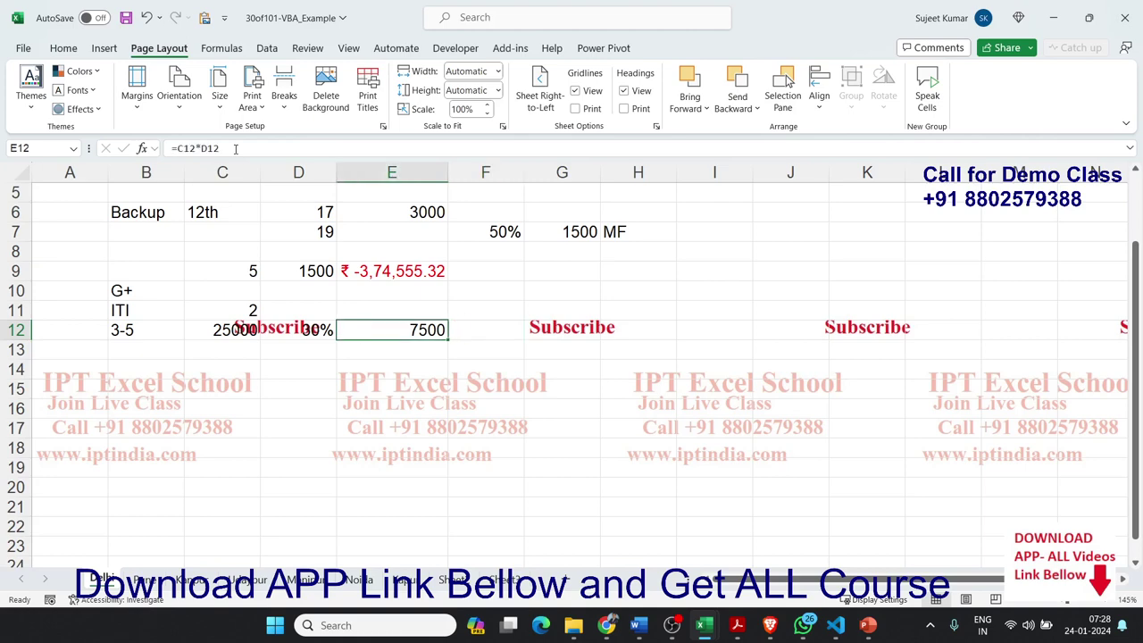
pyautogui.press('Right')
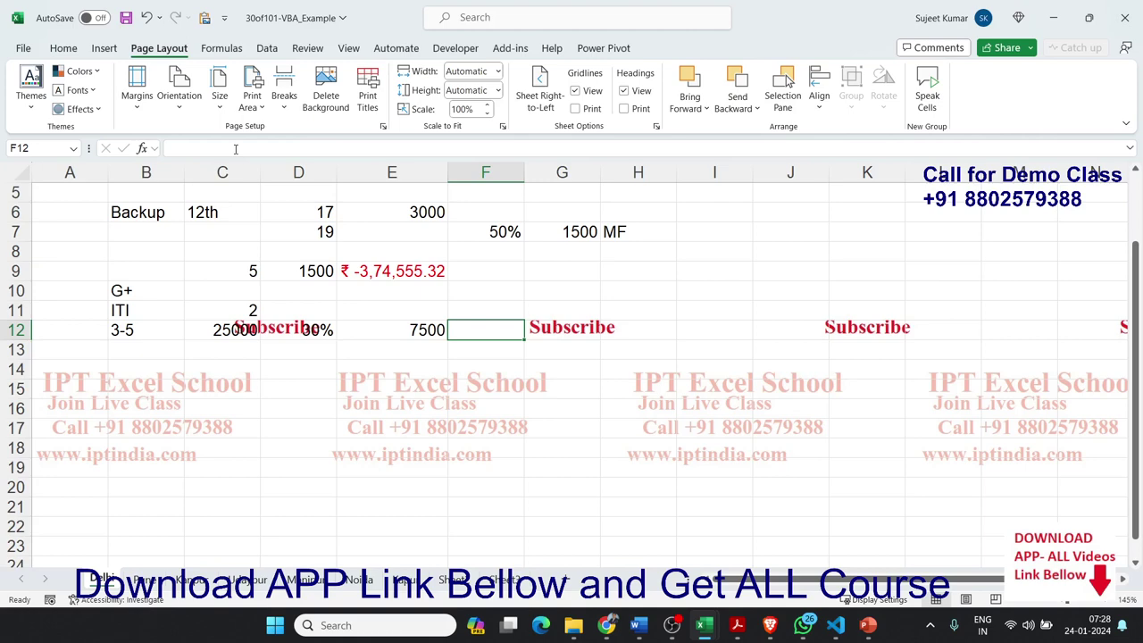
pyautogui.press('Up')
pyautogui.press('Up')
pyautogui.press('Up')
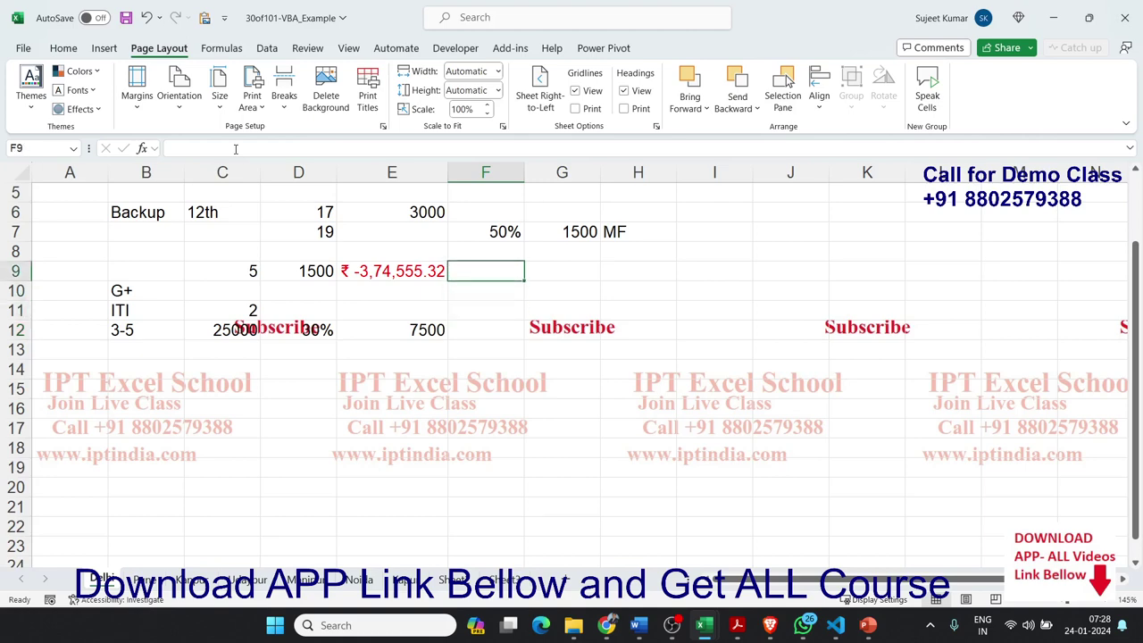
pyautogui.press('Up')
pyautogui.press('Up')
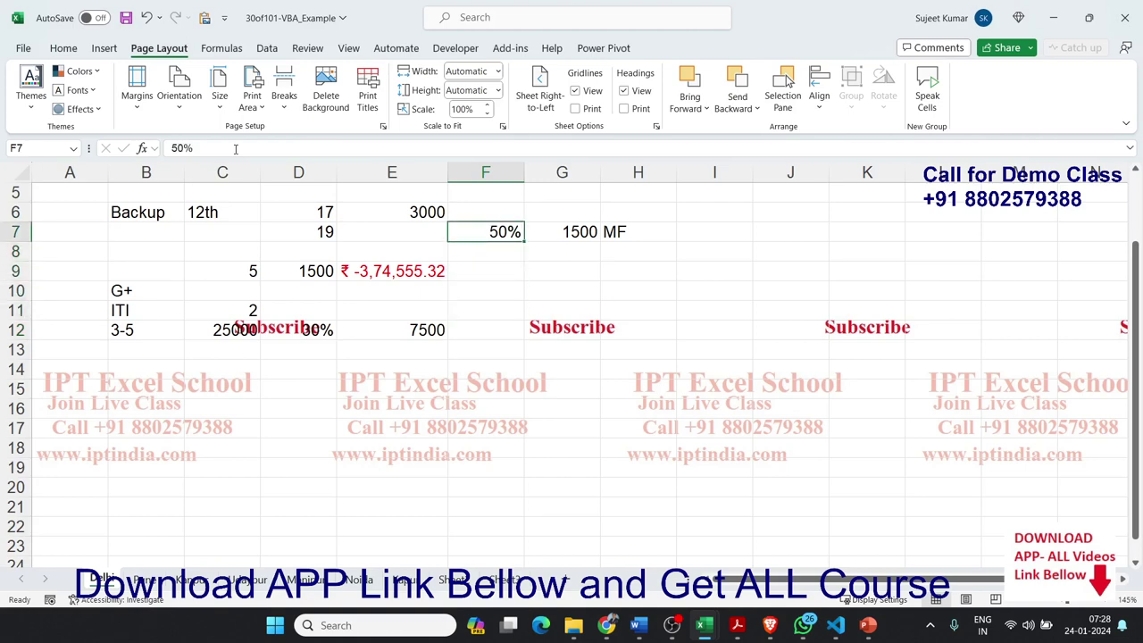
pyautogui.press('Down')
pyautogui.press('Down')
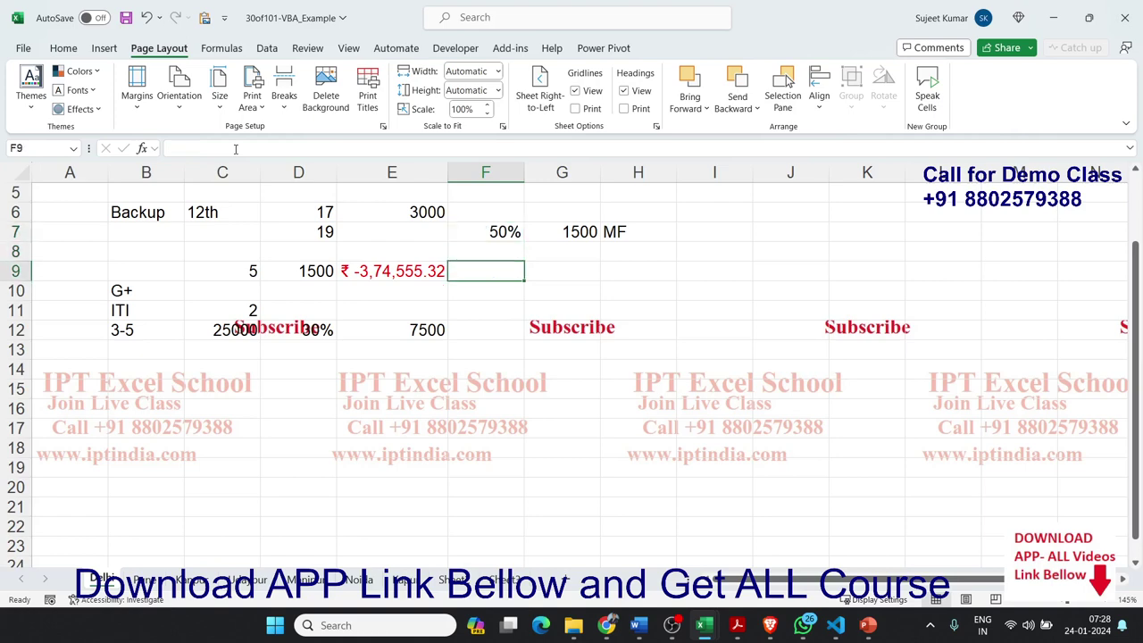
pyautogui.press('Down')
pyautogui.press('Down')
pyautogui.press('Down')
pyautogui.press('Down')
pyautogui.press('Up')
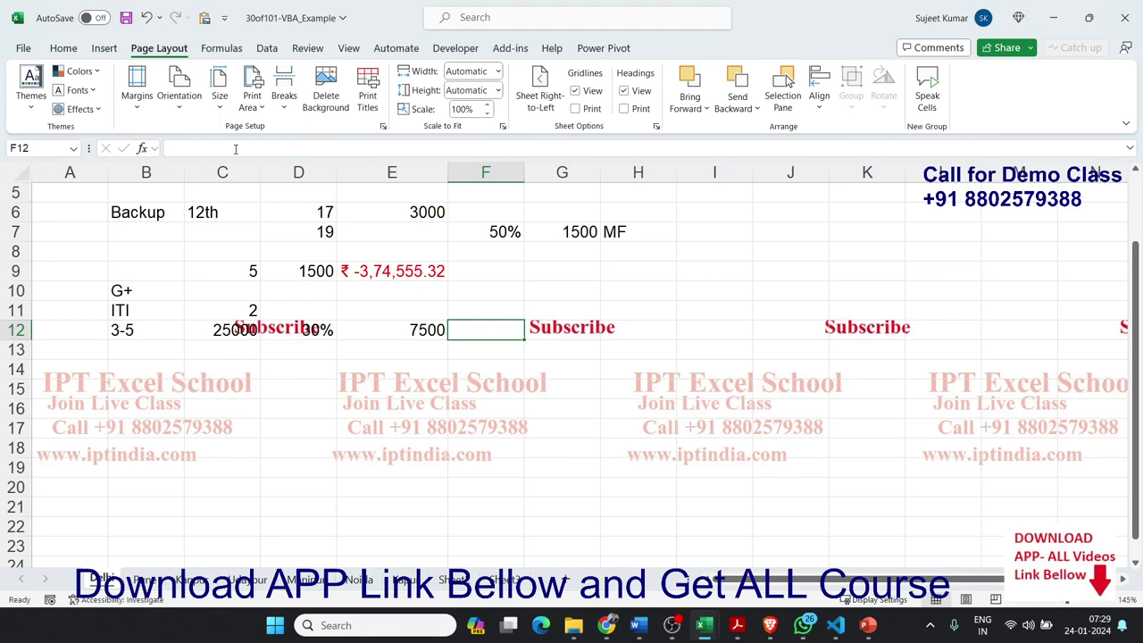
# Step: Enter =FV(15%/12,60,E12) in F12 for the 7500 monthly payment, giving ₹ -6,64,308.87
pyautogui.write('=')
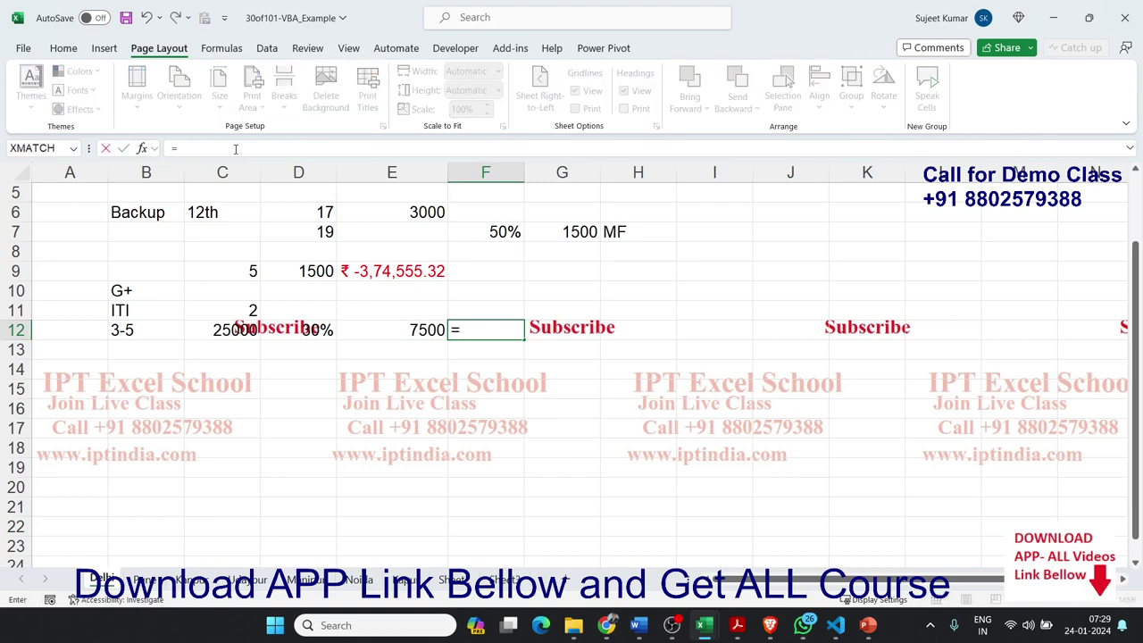
pyautogui.write('p')
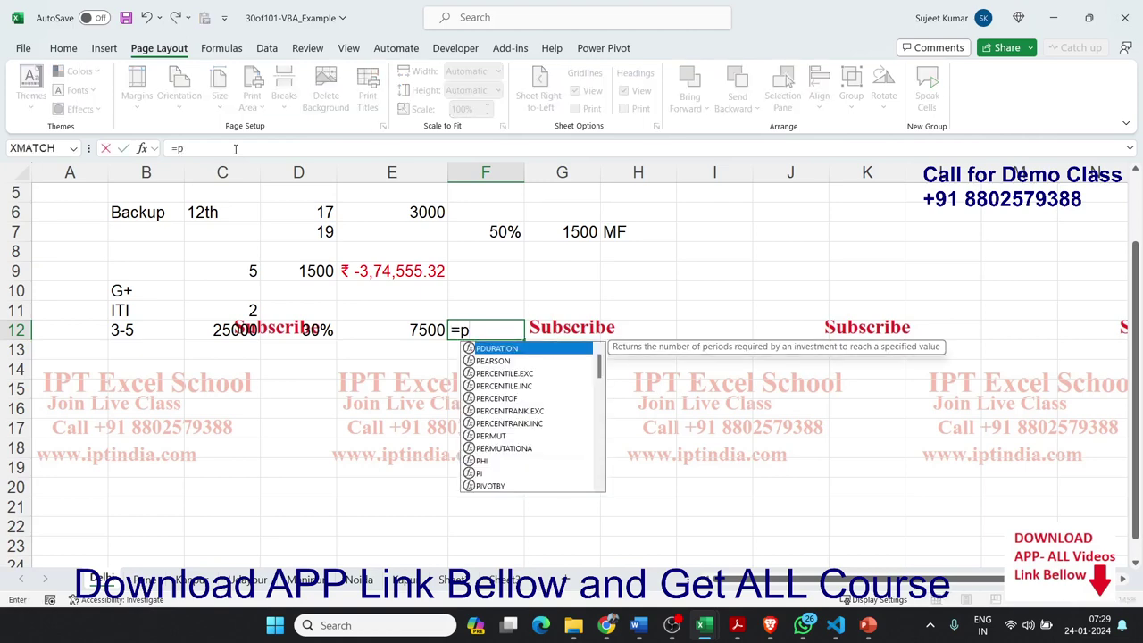
pyautogui.press('BackSpace')
pyautogui.write('fv')
pyautogui.press('Tab')
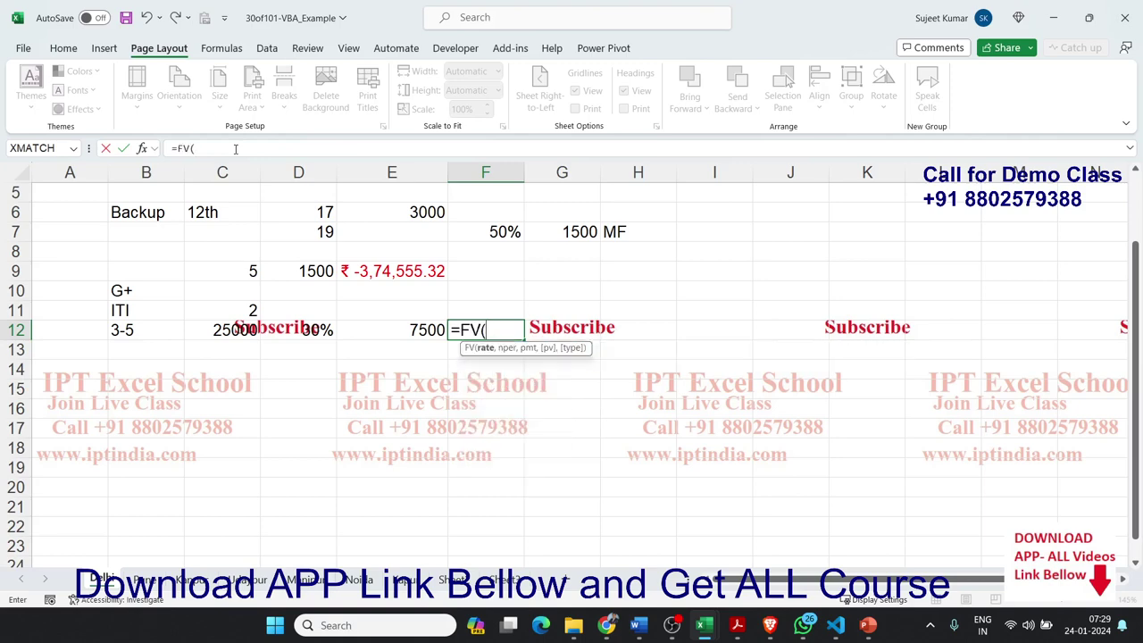
pyautogui.press('Left')
pyautogui.press('BackSpace')
pyautogui.press('BackSpace')
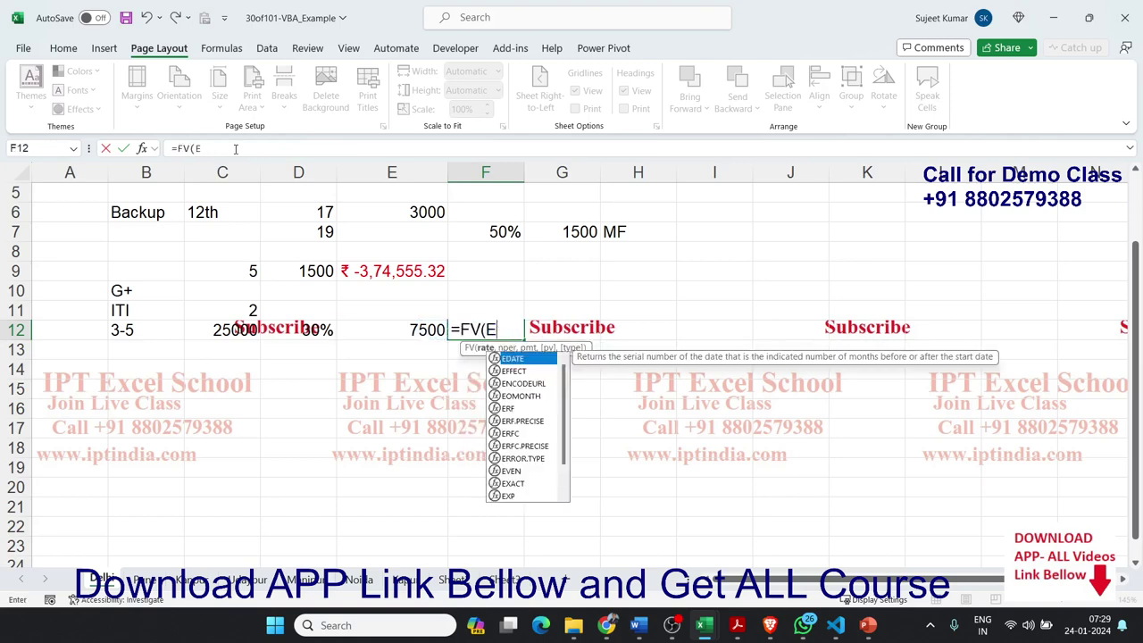
pyautogui.press('BackSpace')
pyautogui.write('15%')
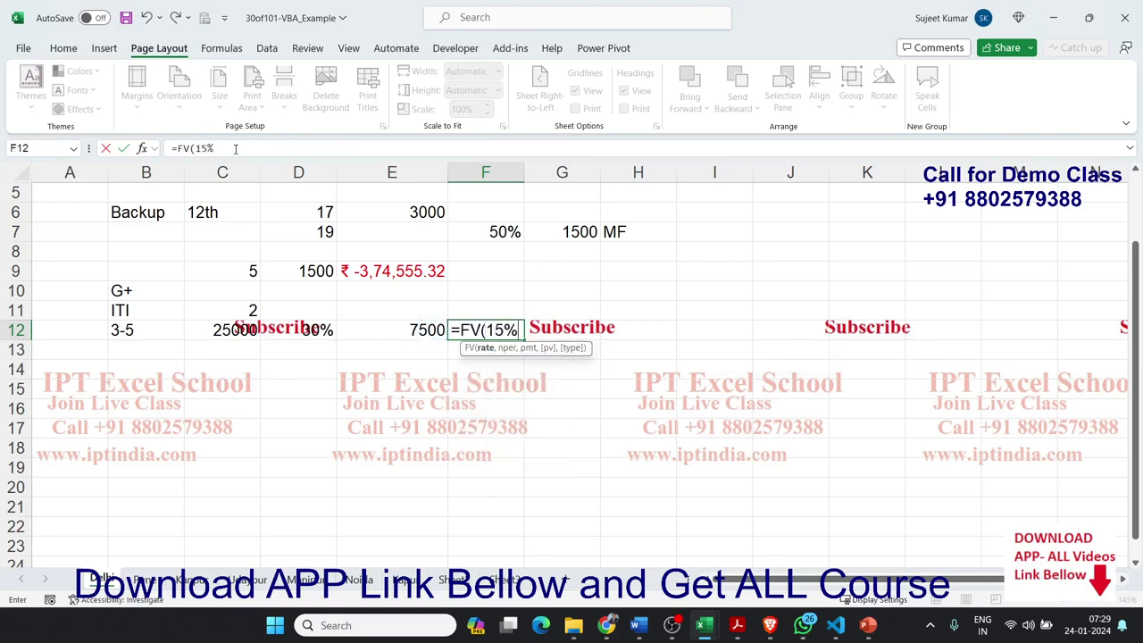
pyautogui.write('/12,')
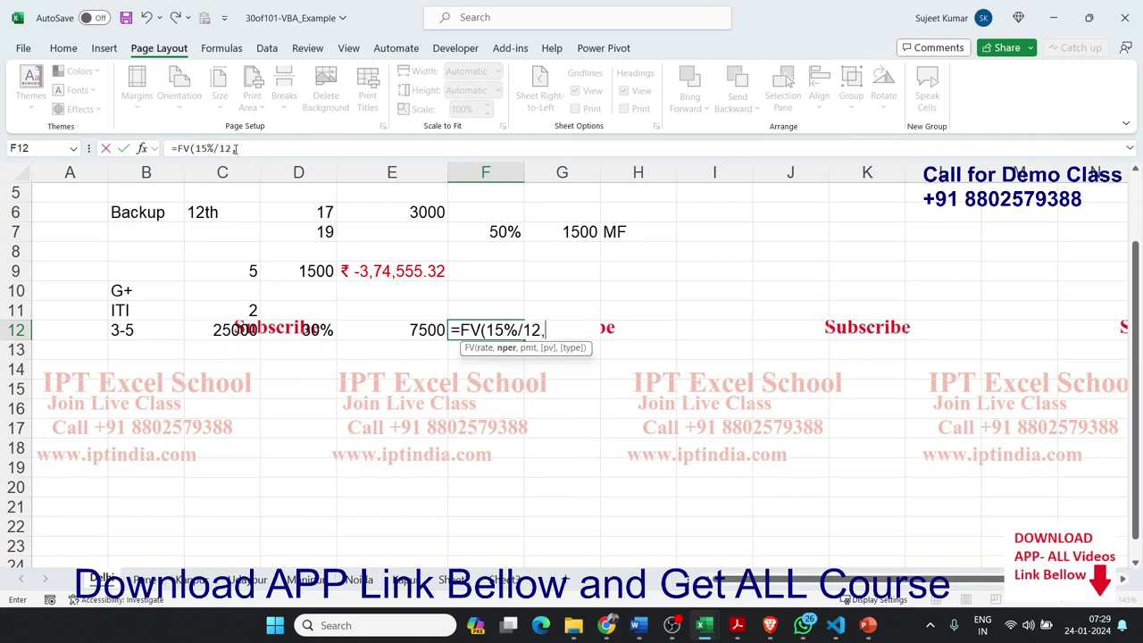
pyautogui.write('60')
pyautogui.write(',')
pyautogui.press('Left')
pyautogui.press('Return')
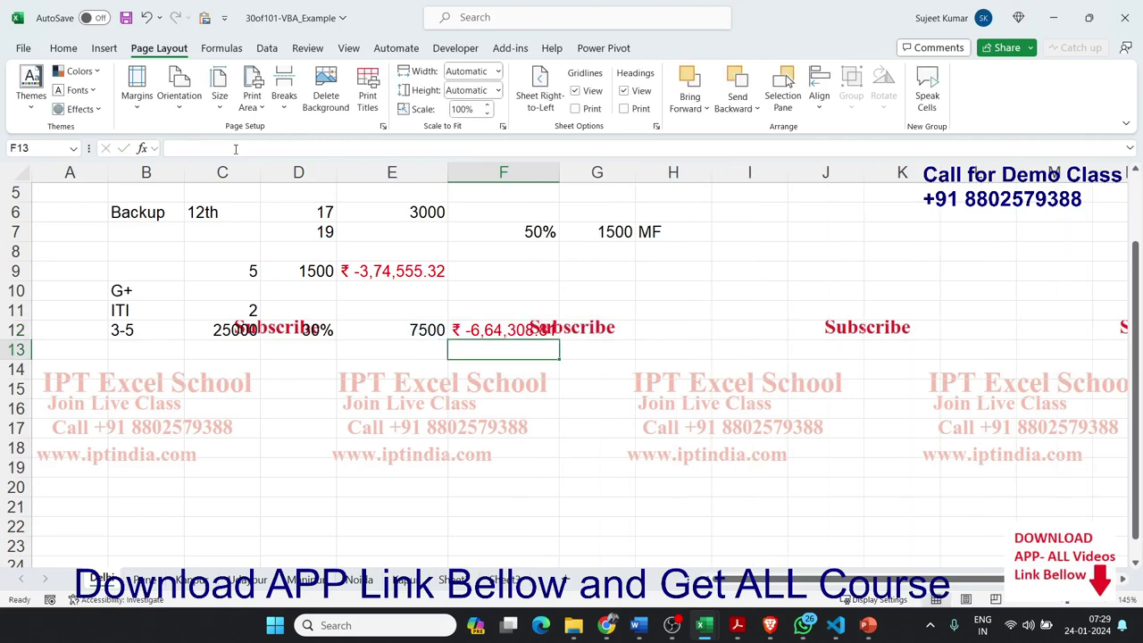
pyautogui.click(490, 334)
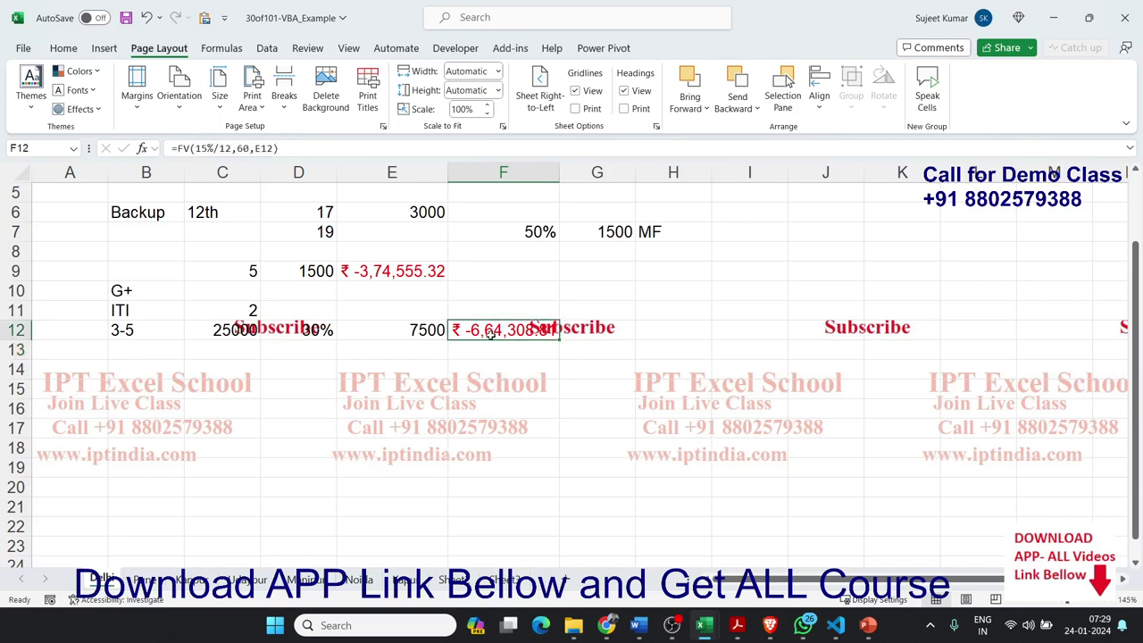
# Step: Put =FV(15%/12,60,,E9) in F9, using E9 as present value to get ₹ 7,89,255.99
pyautogui.click(484, 275)
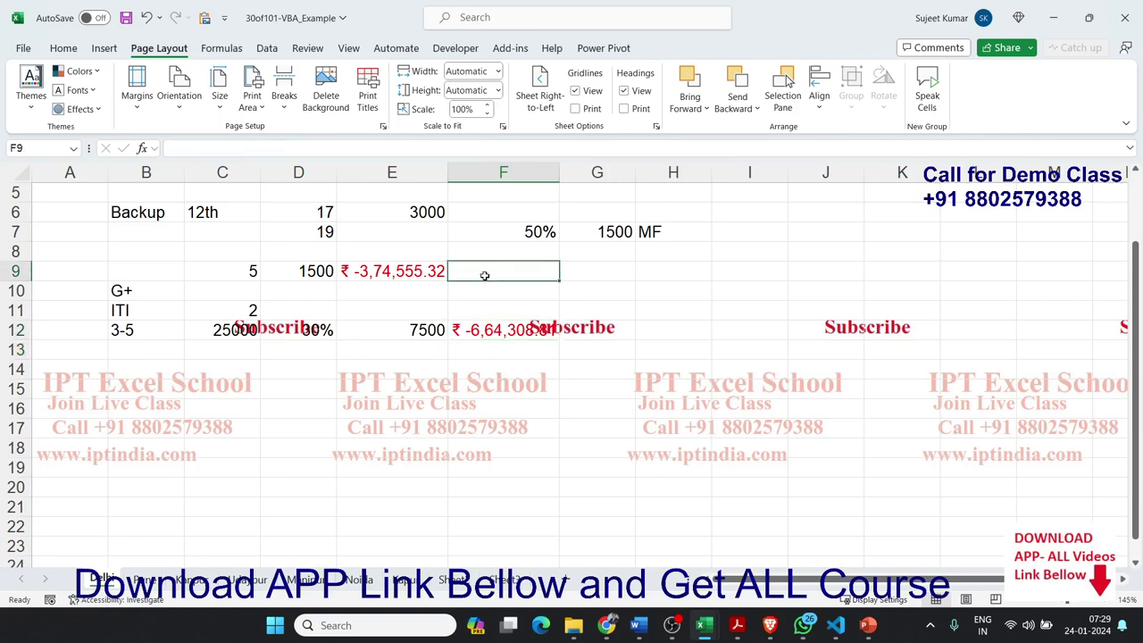
pyautogui.write('=')
pyautogui.press('Left')
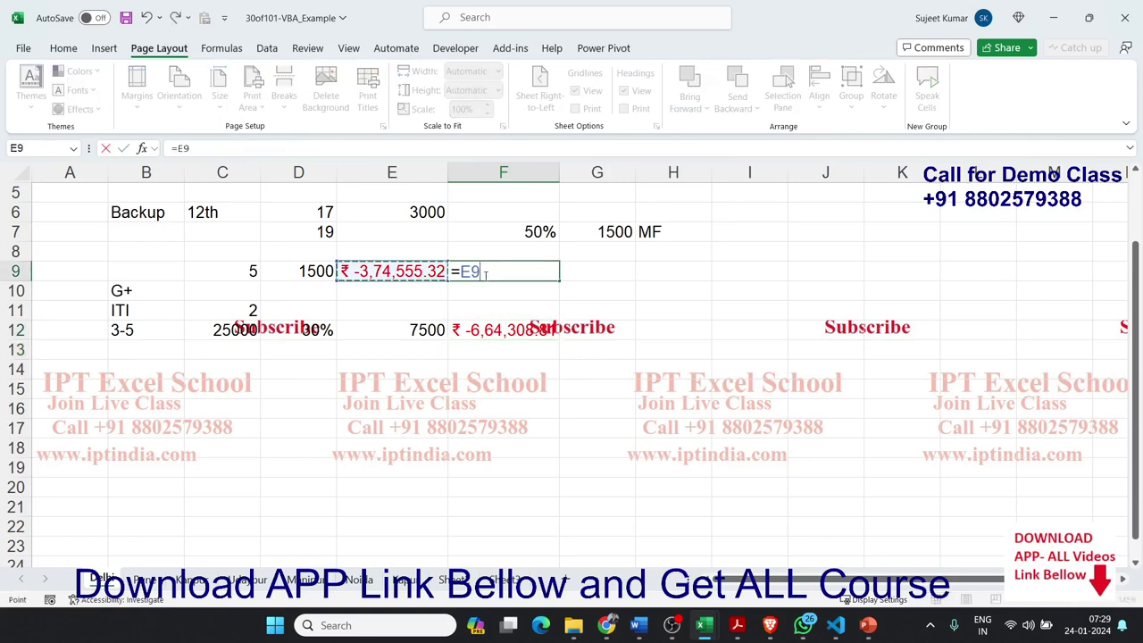
pyautogui.write('*')
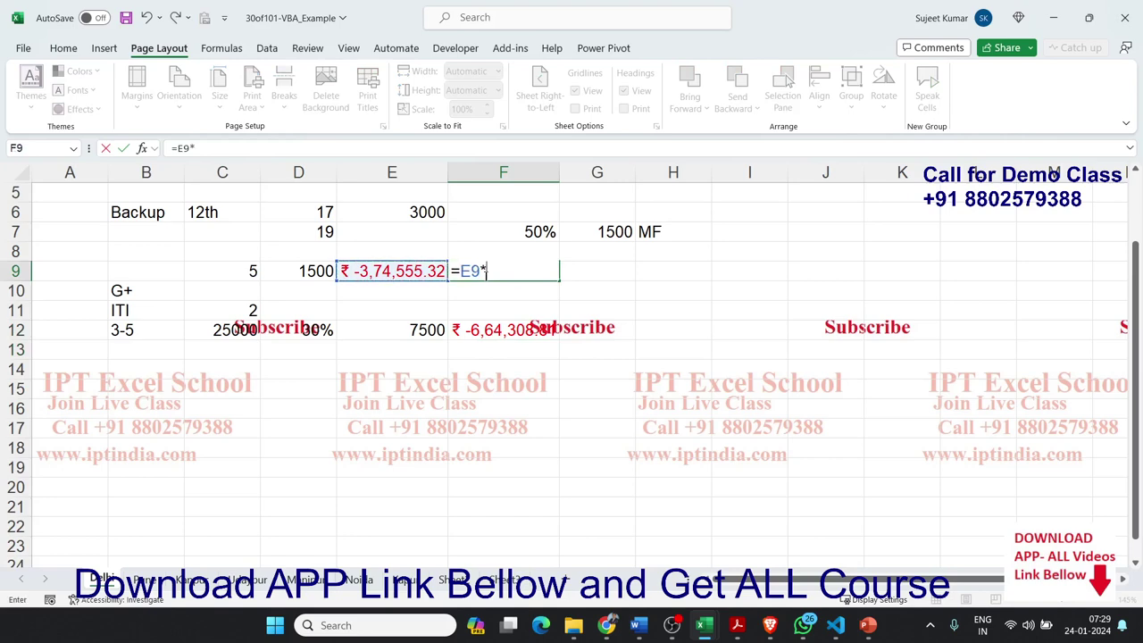
pyautogui.write('15')
pyautogui.press('BackSpace')
pyautogui.press('BackSpace')
pyautogui.press('BackSpace')
pyautogui.press('BackSpace')
pyautogui.press('BackSpace')
pyautogui.press('BackSpace')
pyautogui.write('=')
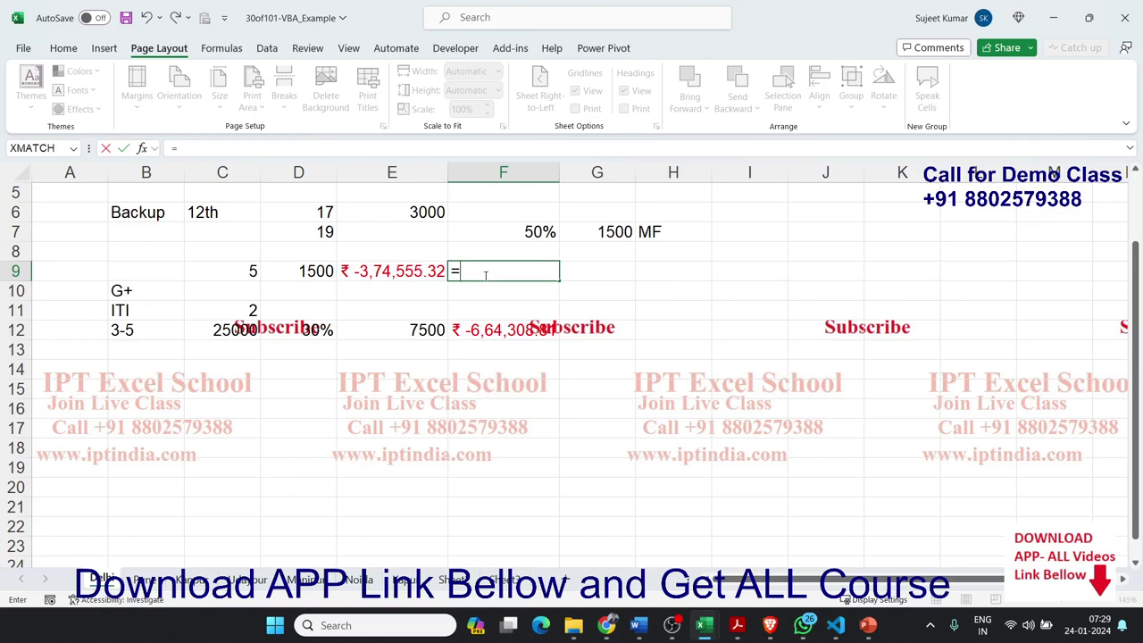
pyautogui.write('fv(')
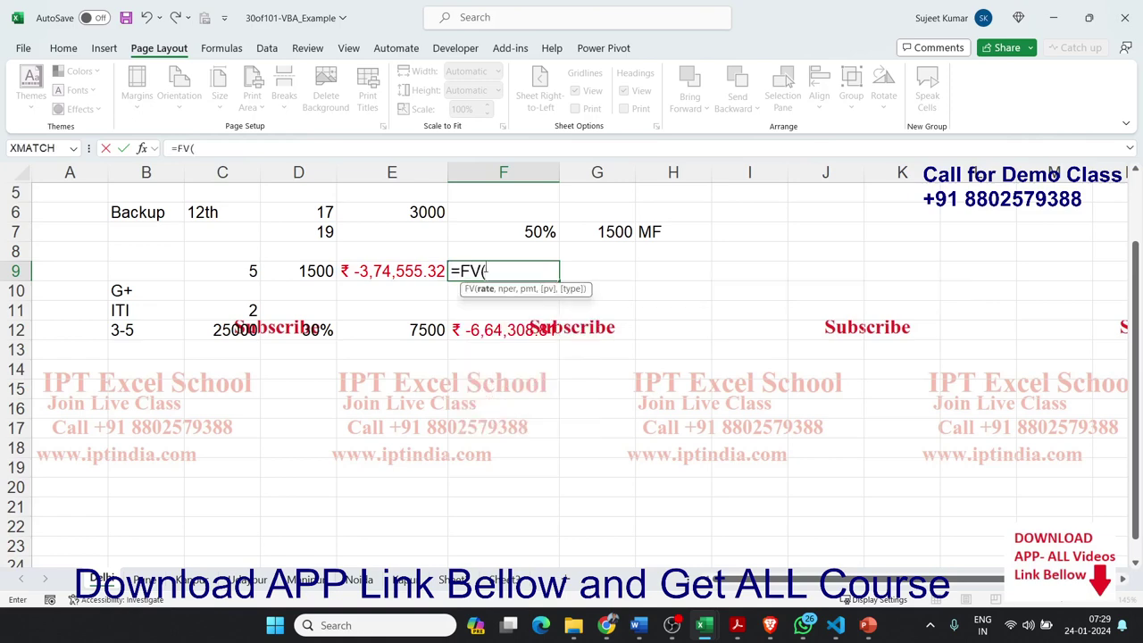
pyautogui.write('15')
pyautogui.write('%,')
pyautogui.press('BackSpace')
pyautogui.write('/12')
pyautogui.write(',')
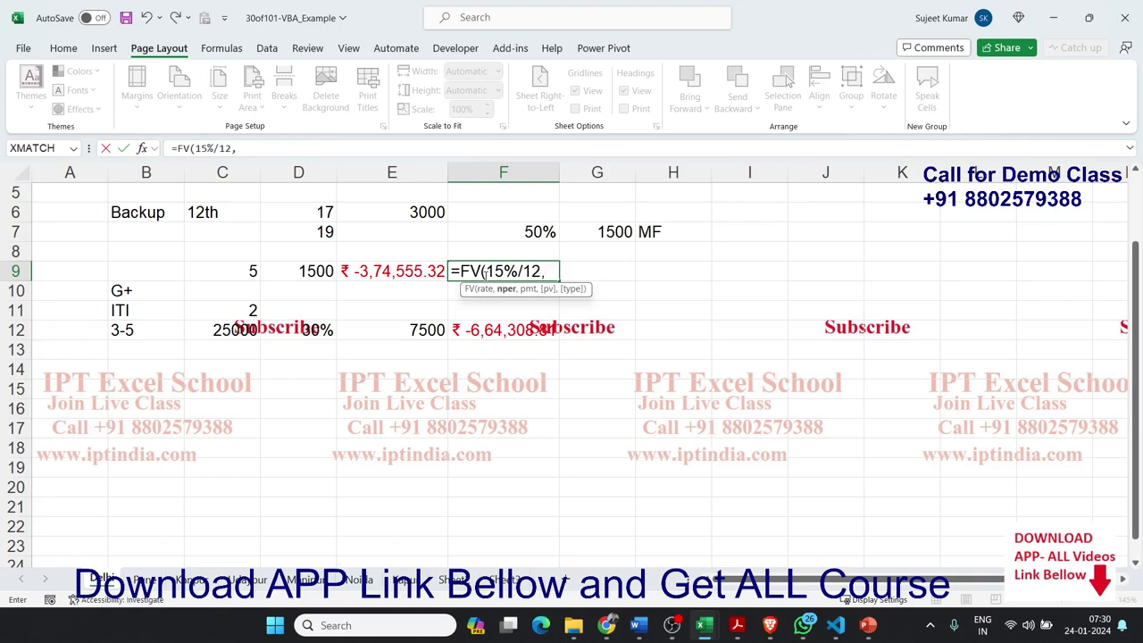
pyautogui.write('60')
pyautogui.write(',,')
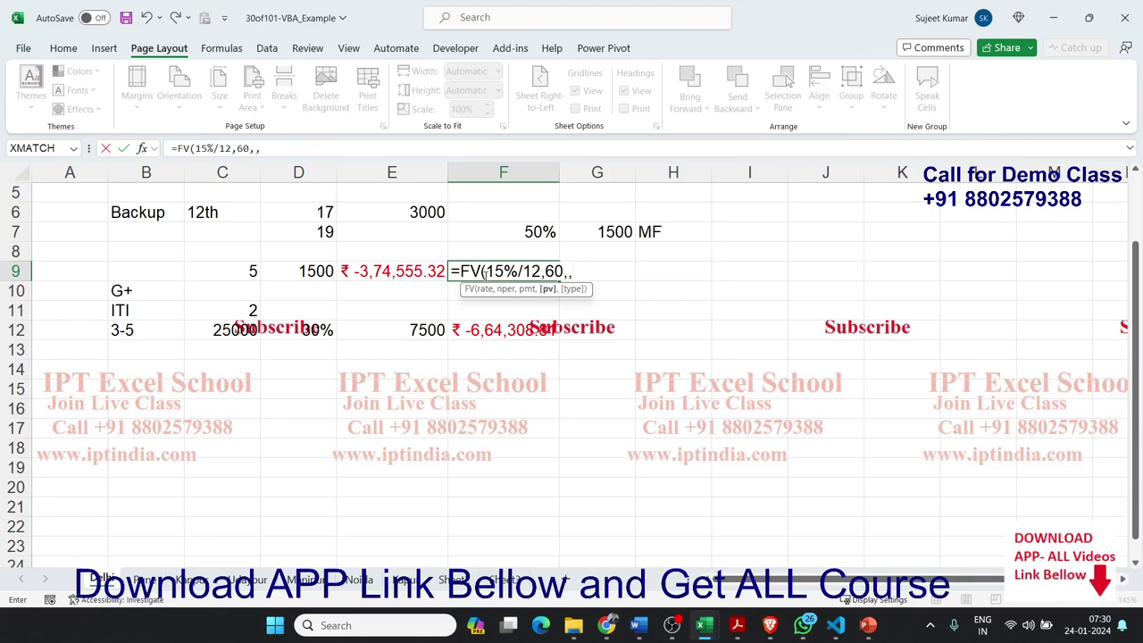
pyautogui.click(401, 273)
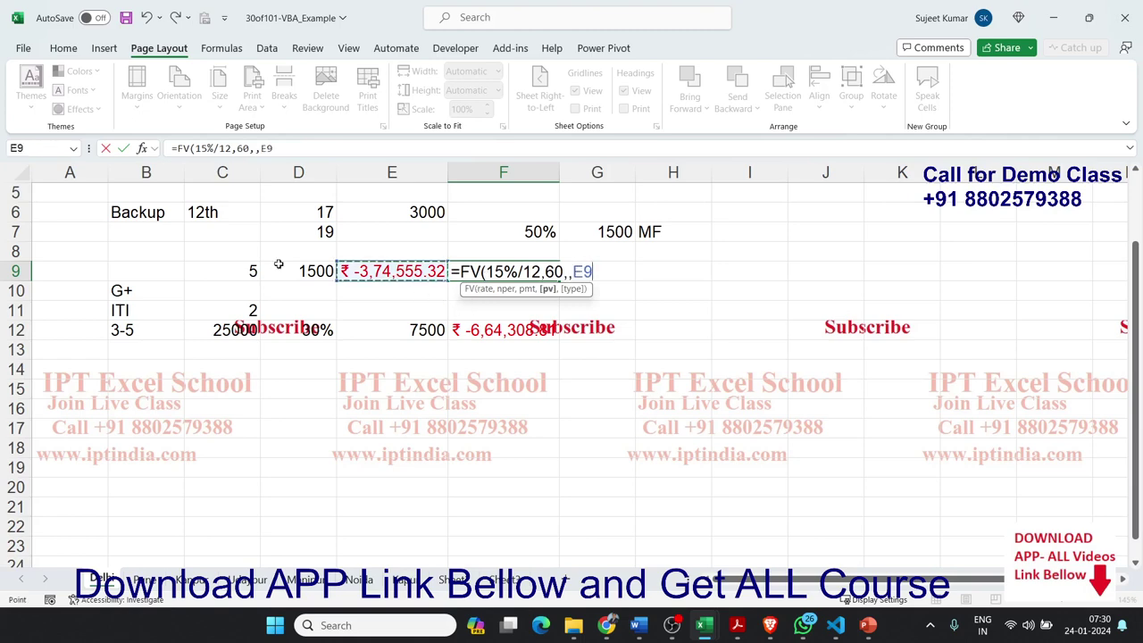
pyautogui.hotkey('ctrl', 'Return')
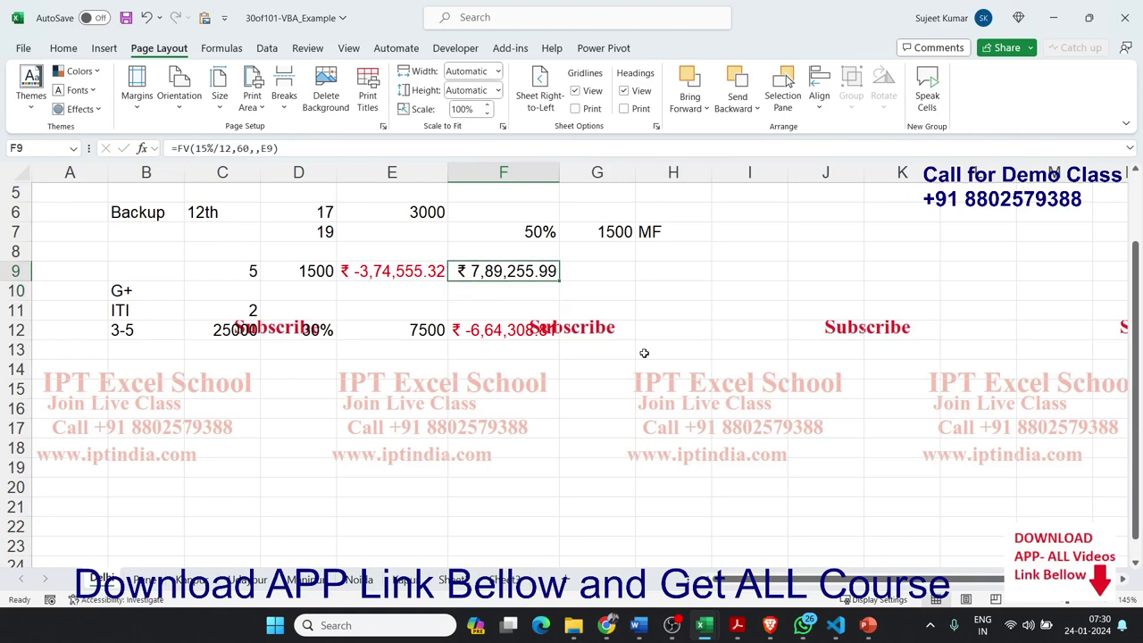
# Step: Add the two future values in F13 with =F9+F12, showing ₹ 1,24,947.18
pyautogui.press('Down')
pyautogui.press('Down')
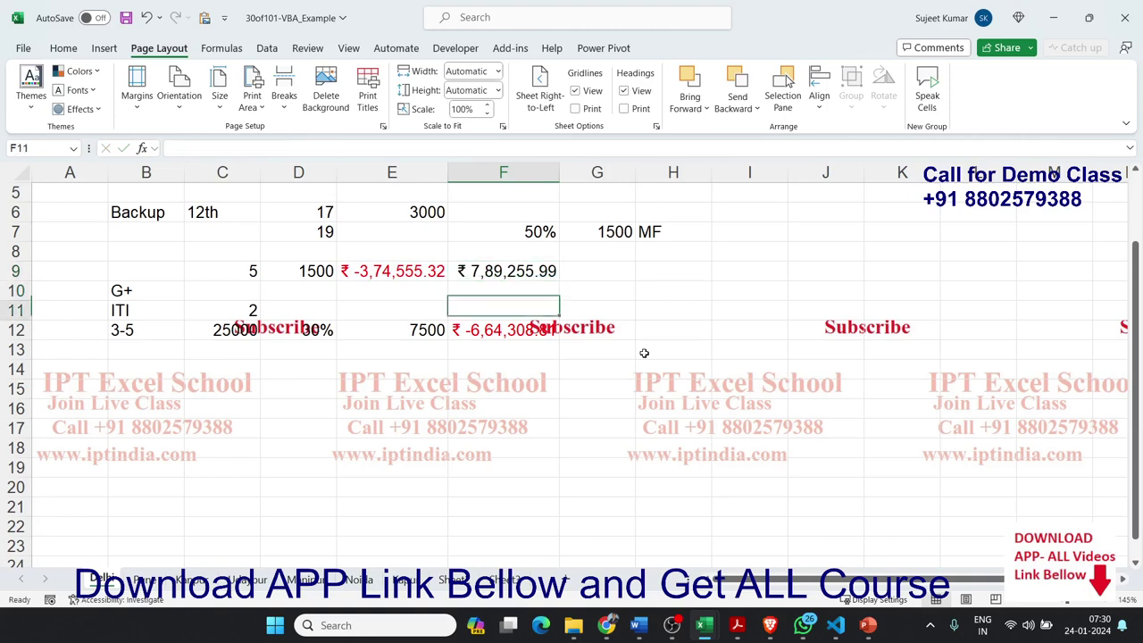
pyautogui.press('Down')
pyautogui.press('Down')
pyautogui.write('=')
pyautogui.press('Up')
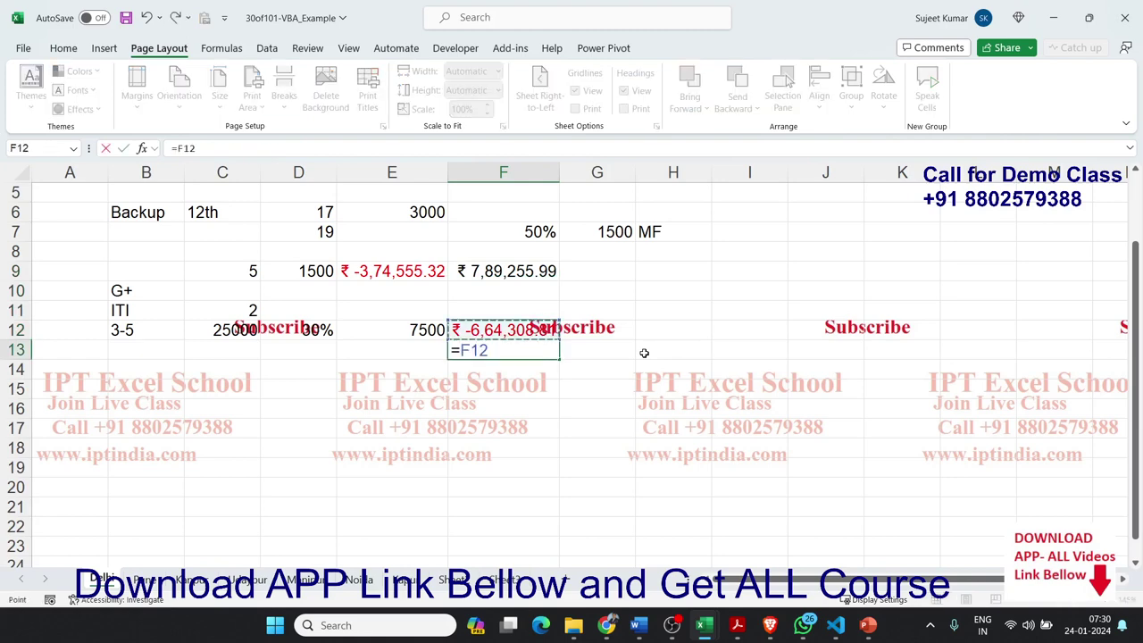
pyautogui.press('Up')
pyautogui.press('Up')
pyautogui.press('Up')
pyautogui.write('+')
pyautogui.press('Up')
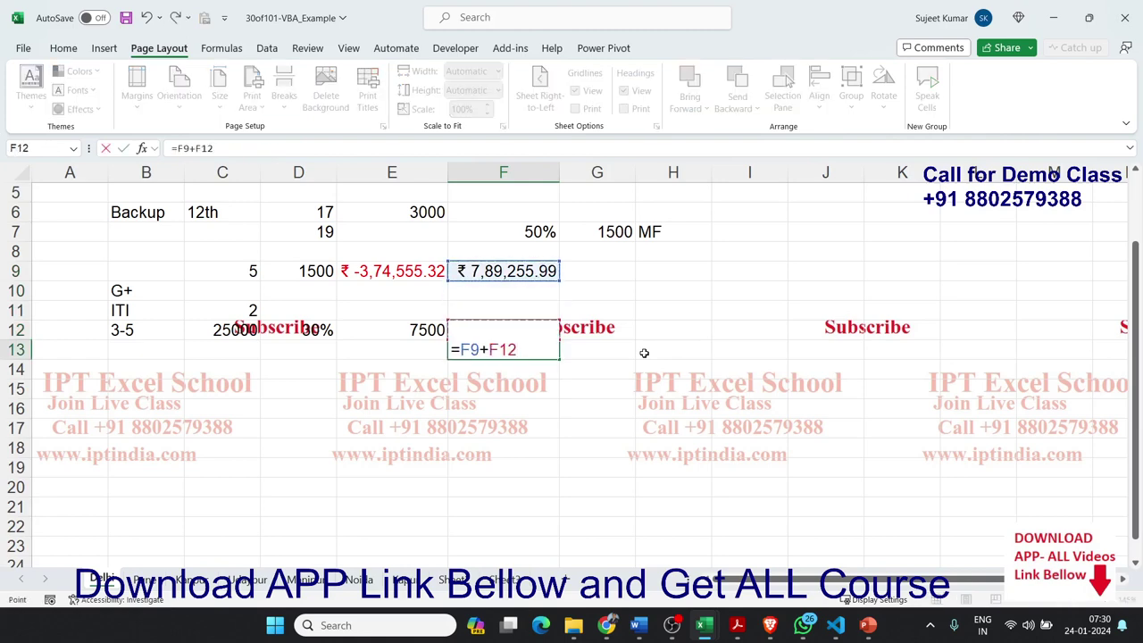
pyautogui.press('Return')
pyautogui.press('Up')
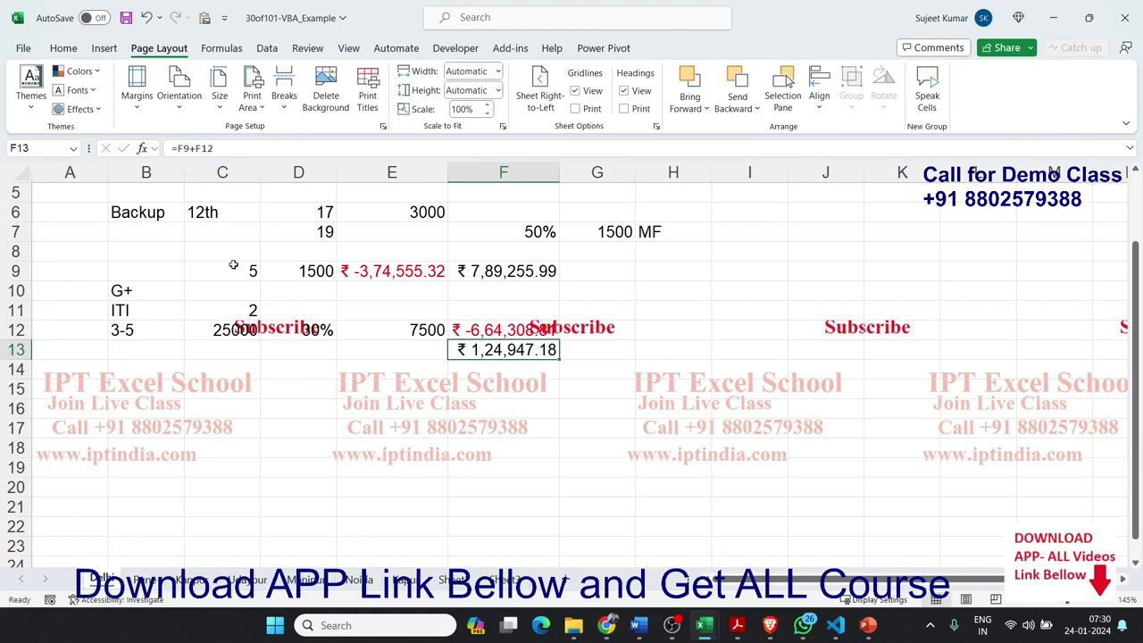
pyautogui.moveTo(148, 214); pyautogui.dragTo(144, 310)
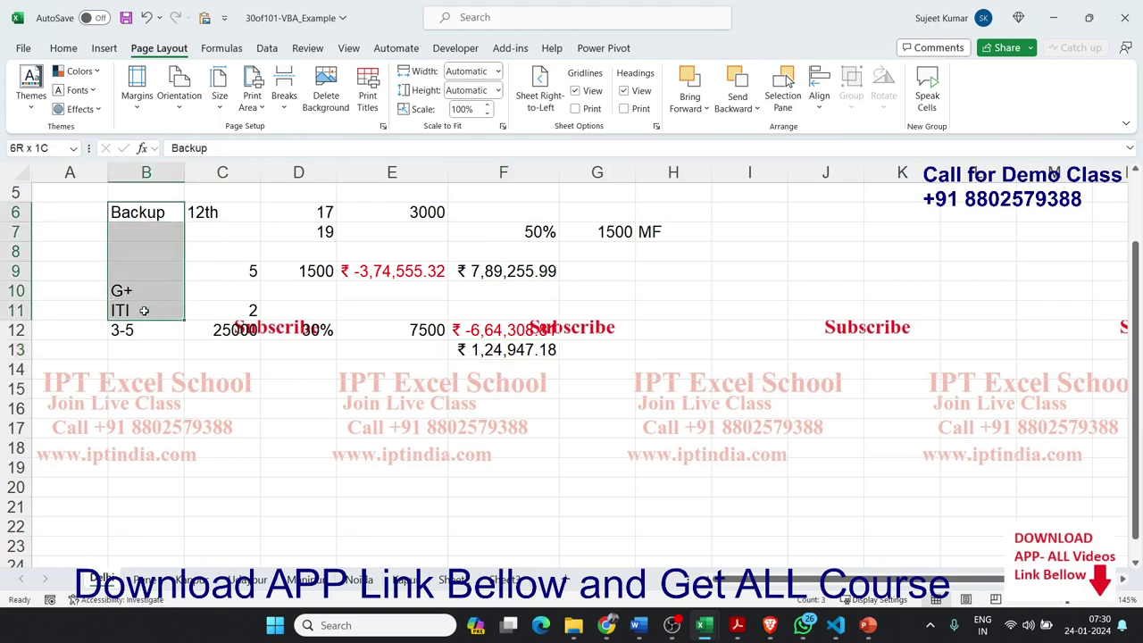
pyautogui.click(144, 310)
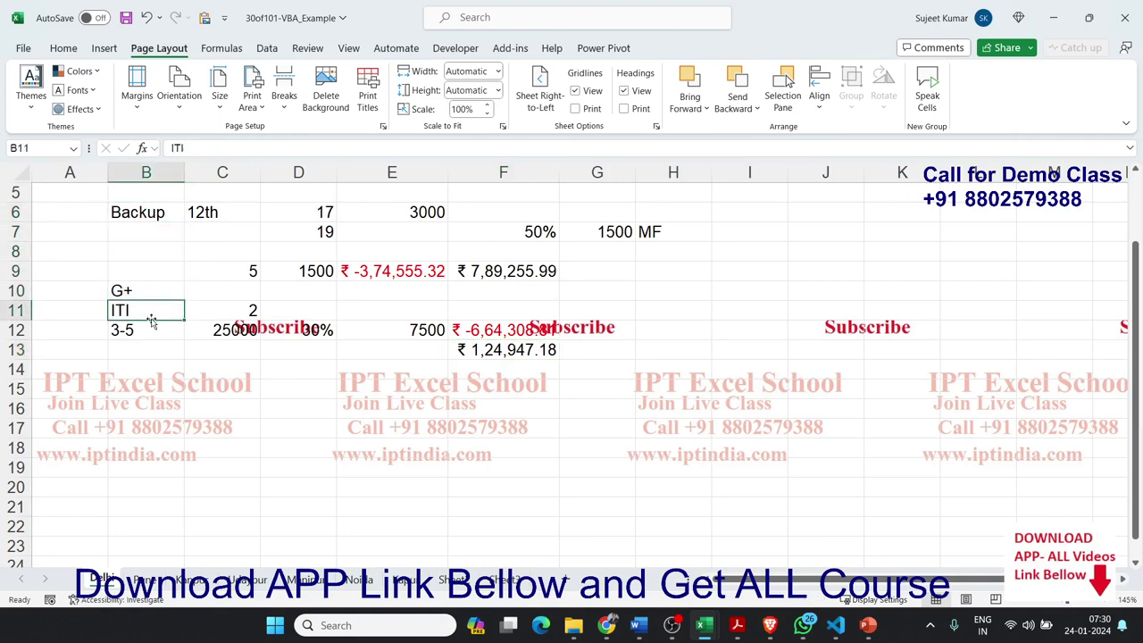
pyautogui.click(150, 328)
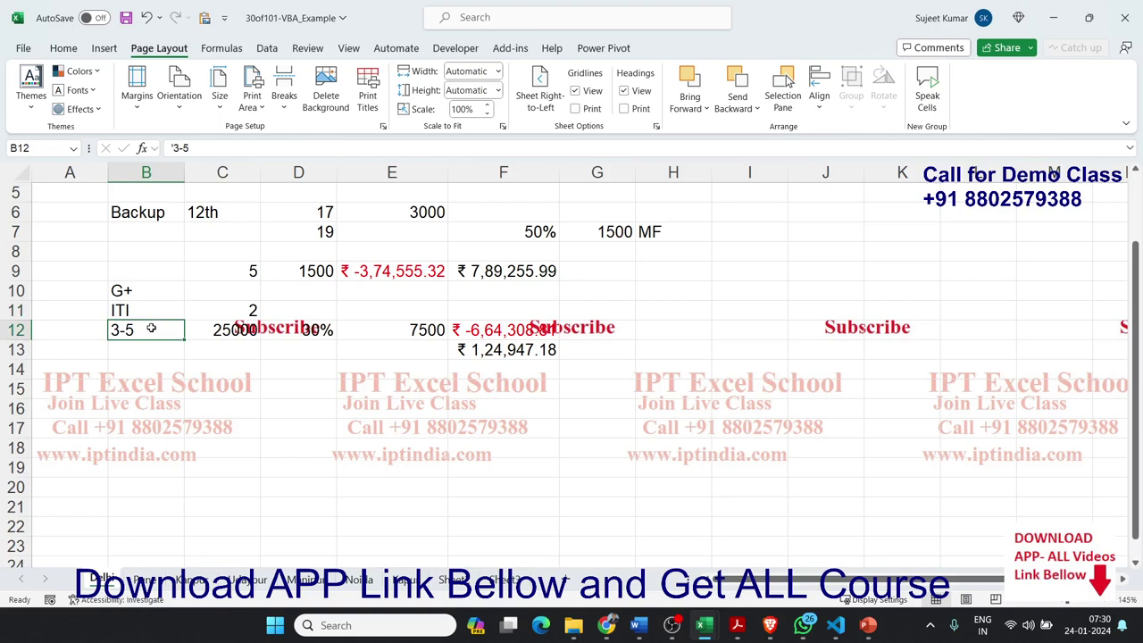
pyautogui.scroll(2, 152, 327)
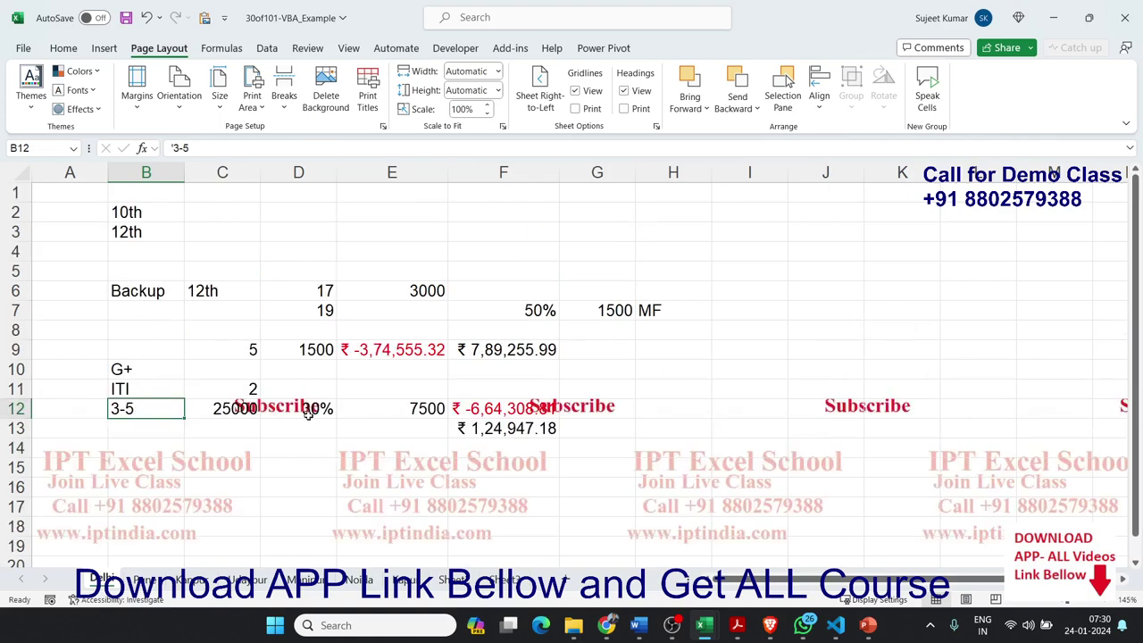
pyautogui.moveTo(402, 300); pyautogui.dragTo(397, 349)
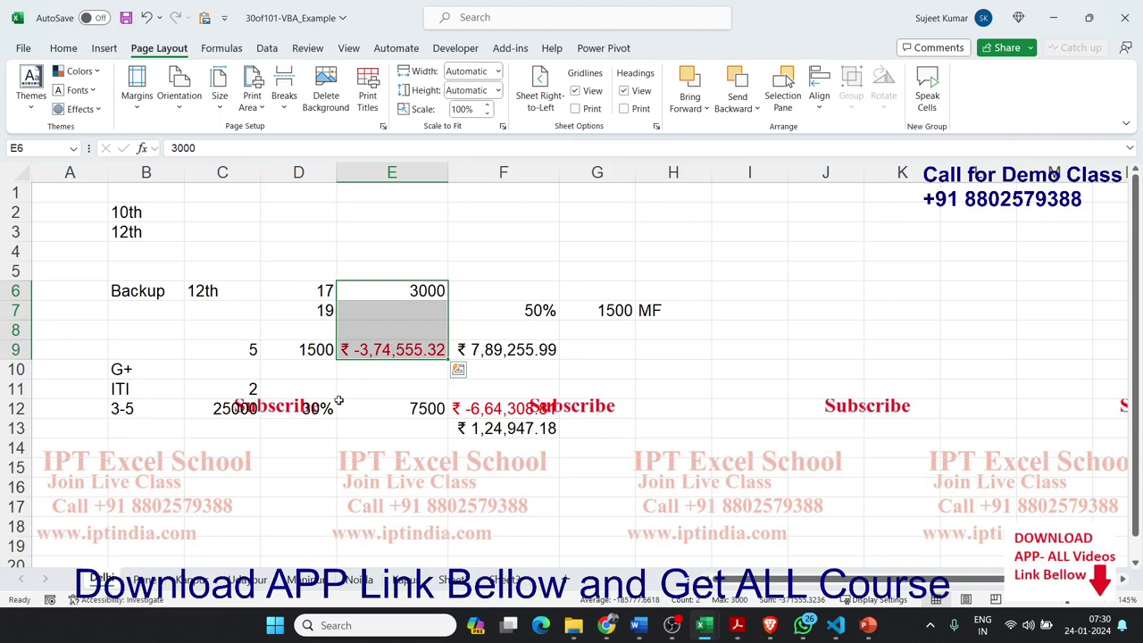
pyautogui.click(202, 411)
pyautogui.moveTo(203, 411); pyautogui.dragTo(280, 413)
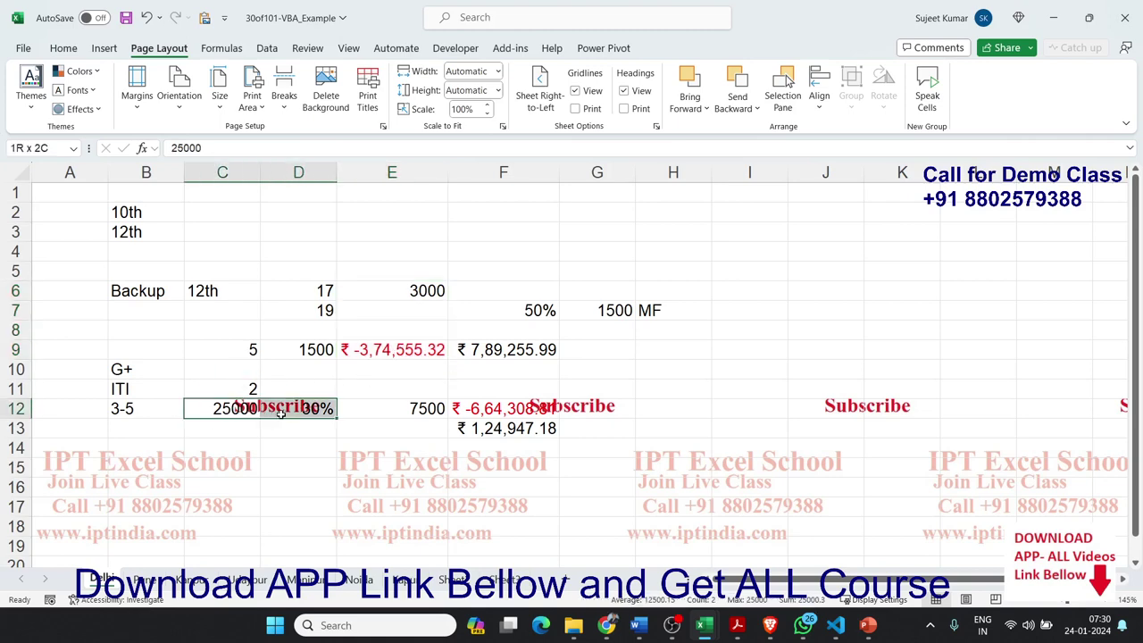
pyautogui.click(272, 433)
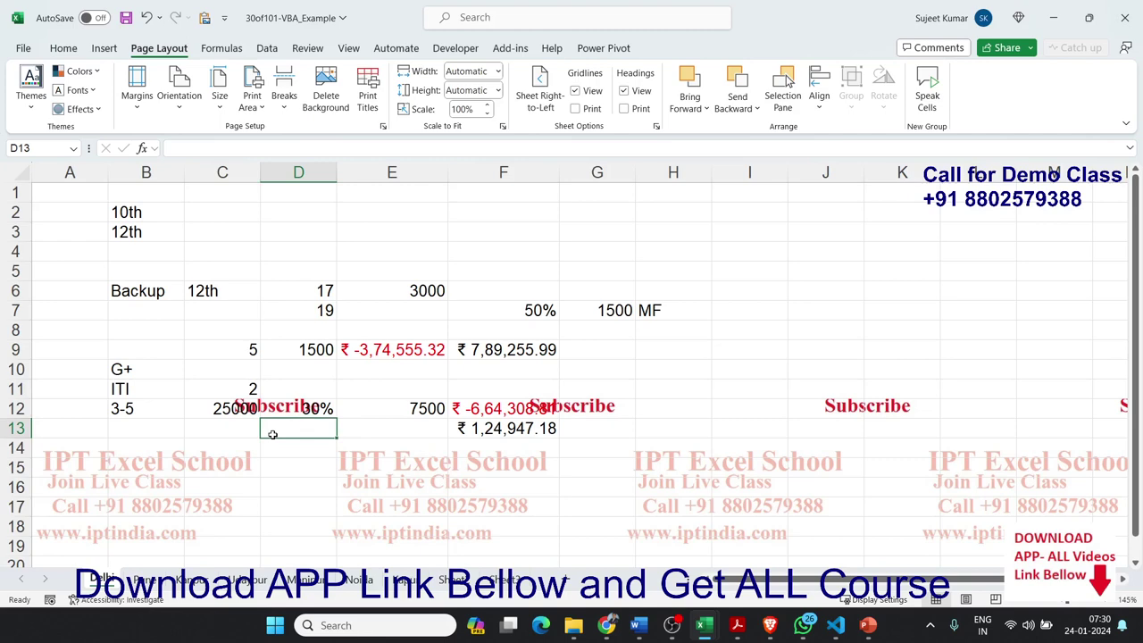
pyautogui.click(514, 429)
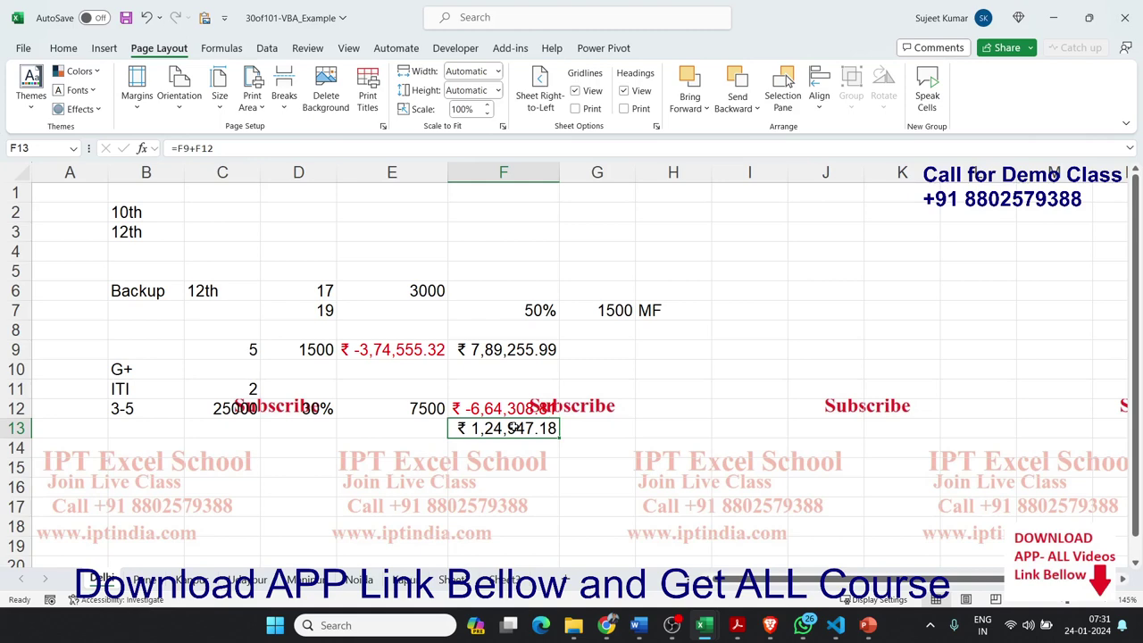
pyautogui.press('Left')
pyautogui.press('Left')
pyautogui.press('Left')
pyautogui.press('Up')
pyautogui.press('Left')
pyautogui.press('Up')
pyautogui.press('Right')
pyautogui.press('Down')
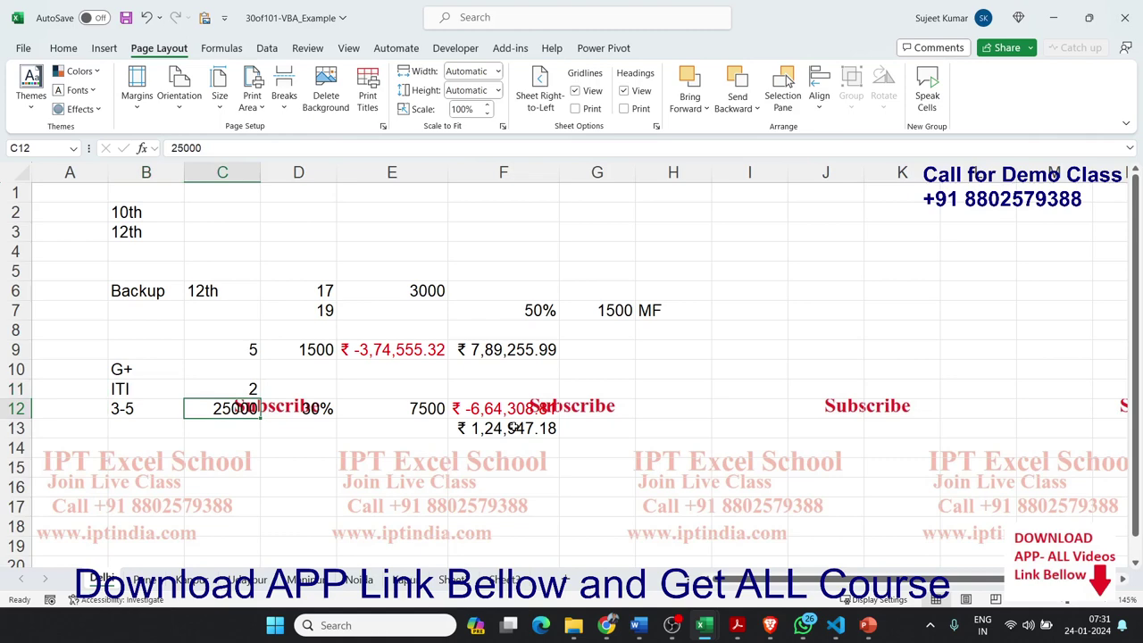
pyautogui.press('Right')
pyautogui.press('Right')
pyautogui.press('Right')
pyautogui.press('Down')
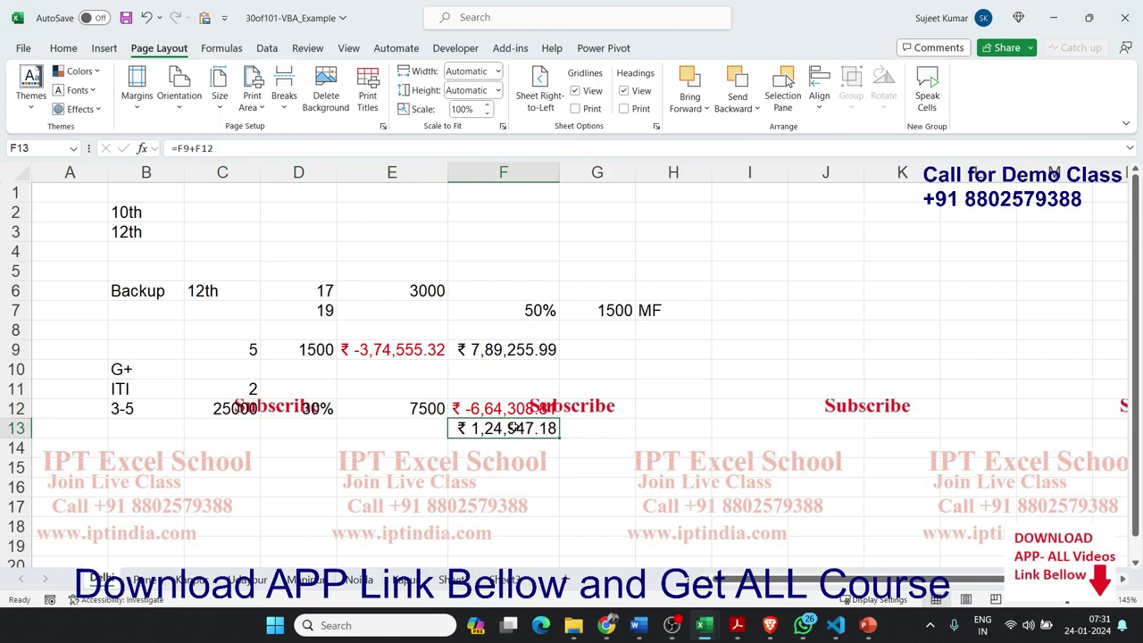
pyautogui.press('Down')
pyautogui.press('Down')
pyautogui.press('Down')
pyautogui.press('Down')
pyautogui.press('Down')
pyautogui.press('Down')
pyautogui.press('Down')
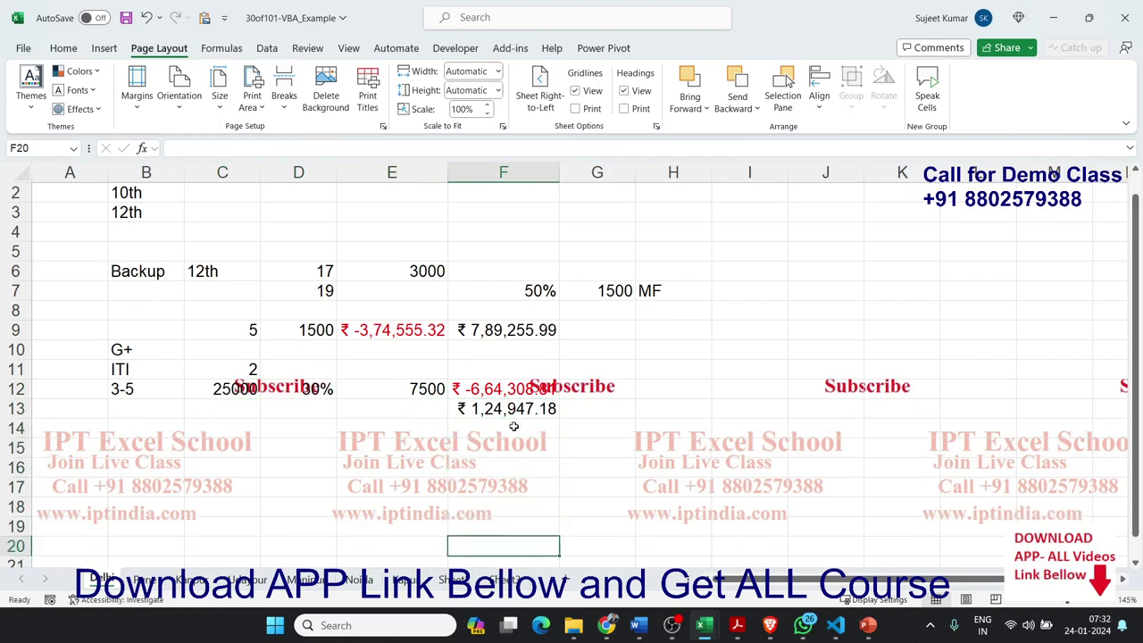
# Step: Label row 14 with FAN in B14 and Small in C14
pyautogui.press('Left')
pyautogui.press('Left')
pyautogui.press('Left')
pyautogui.press('Left')
pyautogui.press('Up')
pyautogui.press('Up')
pyautogui.press('Up')
pyautogui.press('Up')
pyautogui.press('Up')
pyautogui.press('Up')
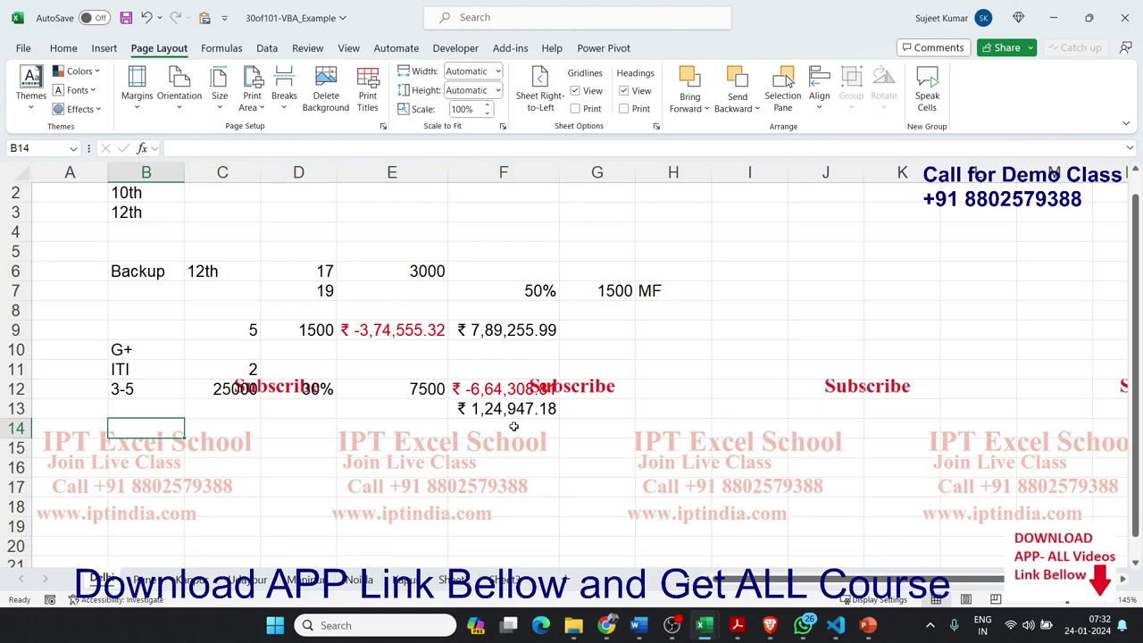
pyautogui.write('FAN')
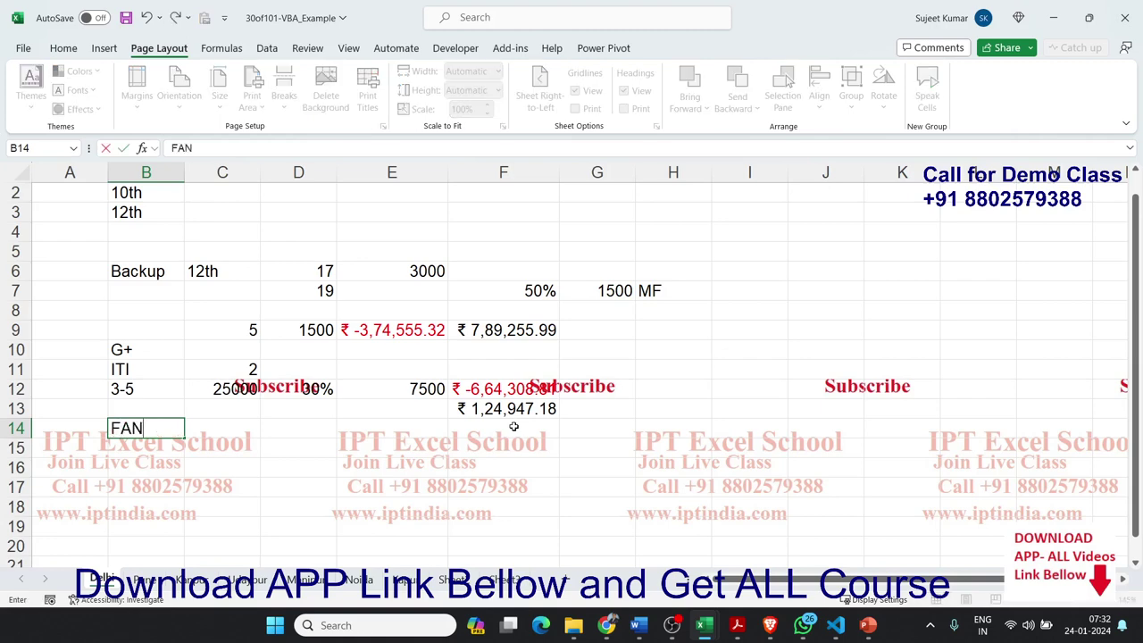
pyautogui.press('Return')
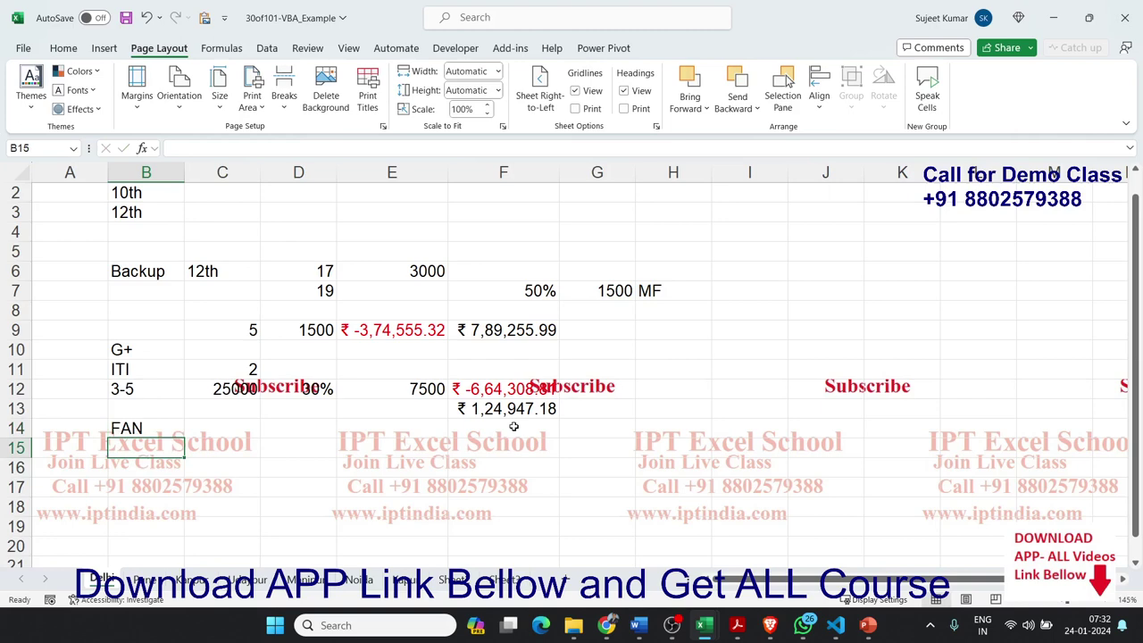
pyautogui.press('Up')
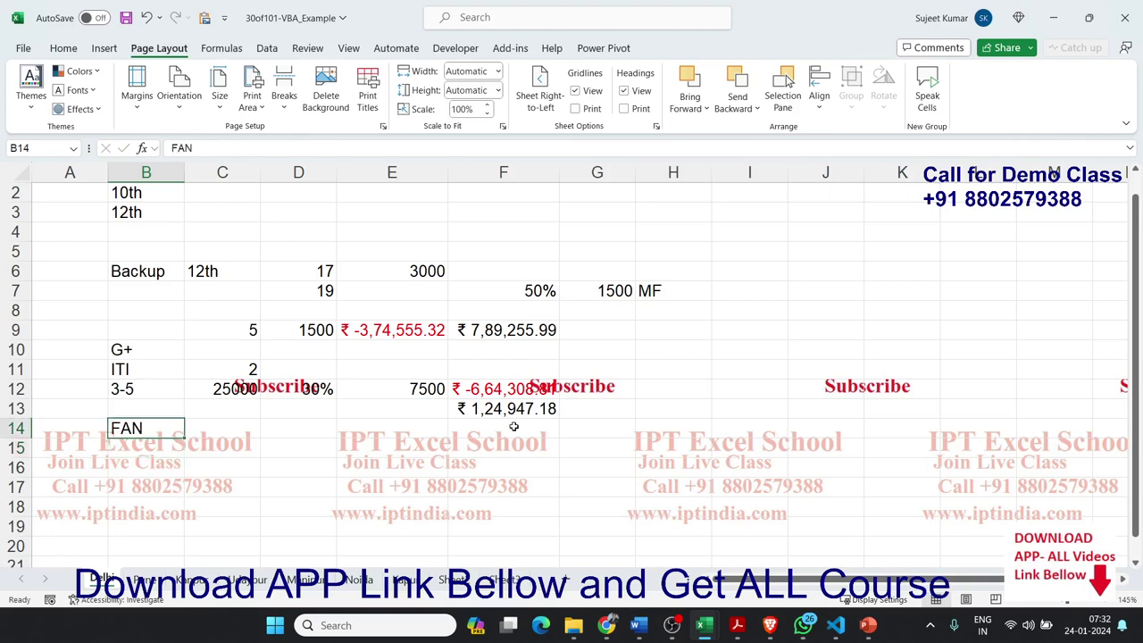
pyautogui.press('Right')
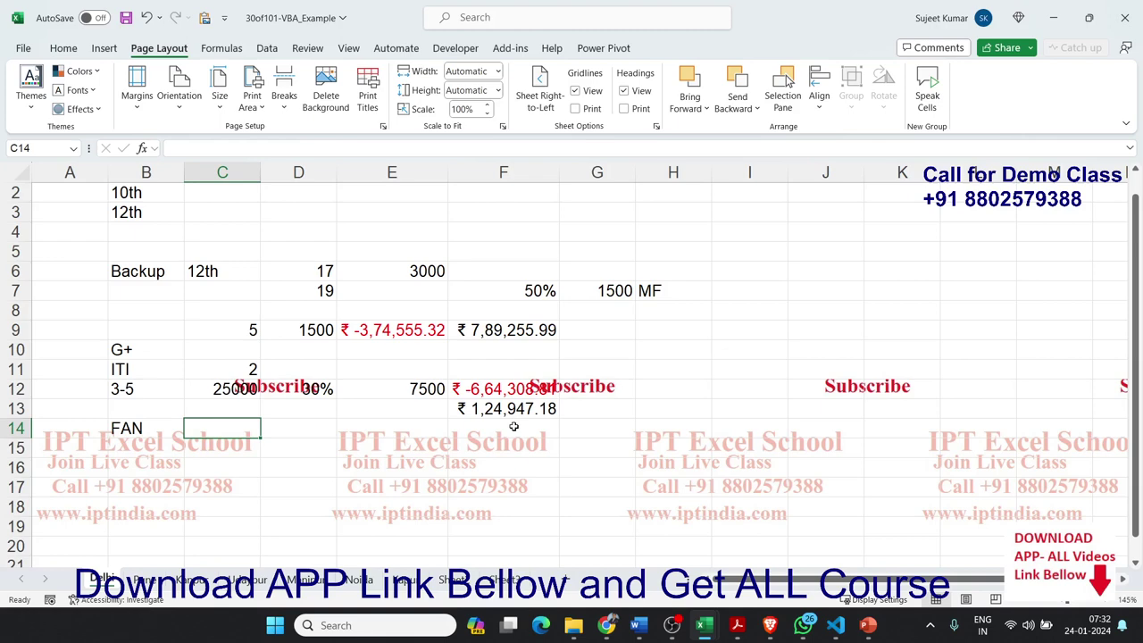
pyautogui.write('Small')
pyautogui.press('Return')
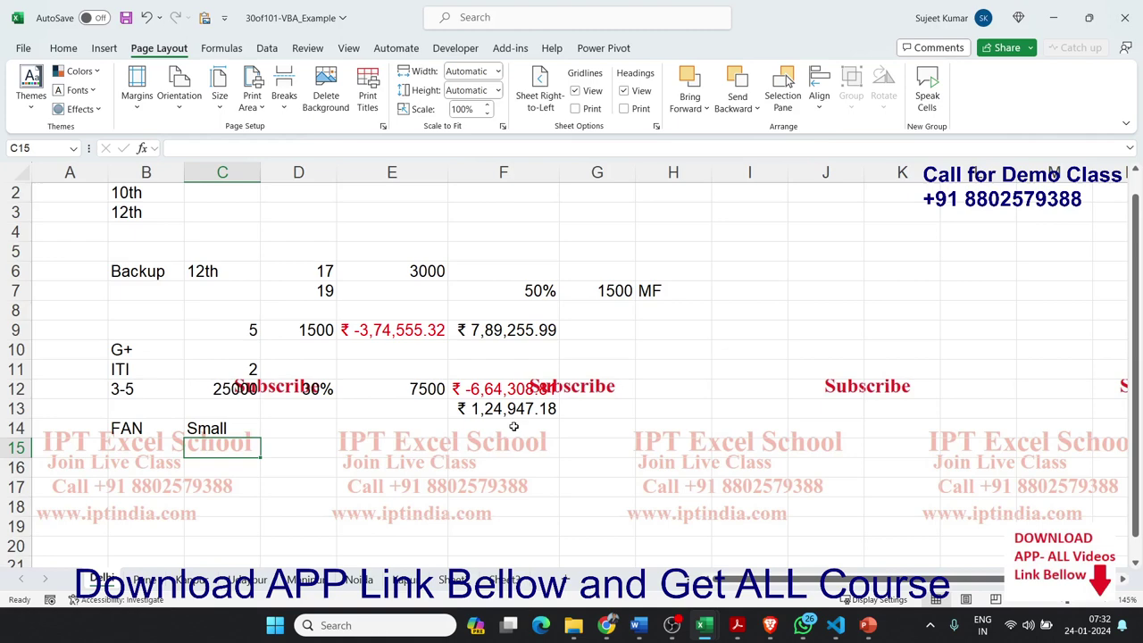
# Step: Select the column D values above row 14
pyautogui.press('Up')
pyautogui.press('Right')
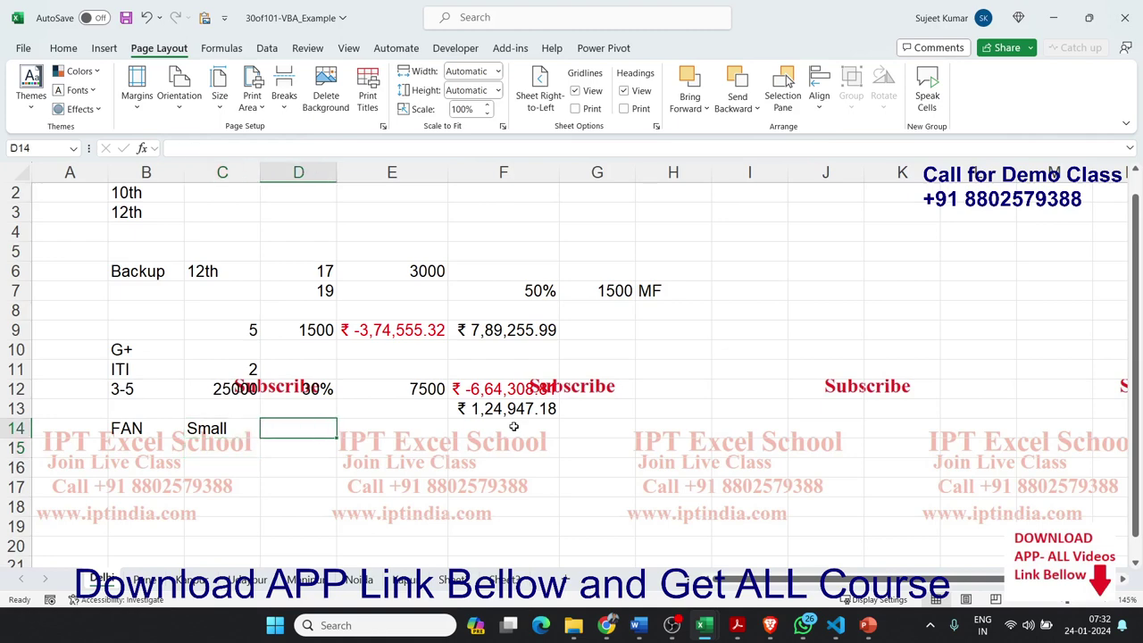
pyautogui.press('Up')
pyautogui.press('Up')
pyautogui.hotkey('shift', 'Up')
pyautogui.hotkey('shift', 'Up')
pyautogui.hotkey('shift', 'Up')
pyautogui.hotkey('shift', 'Up')
pyautogui.hotkey('shift', 'Up')
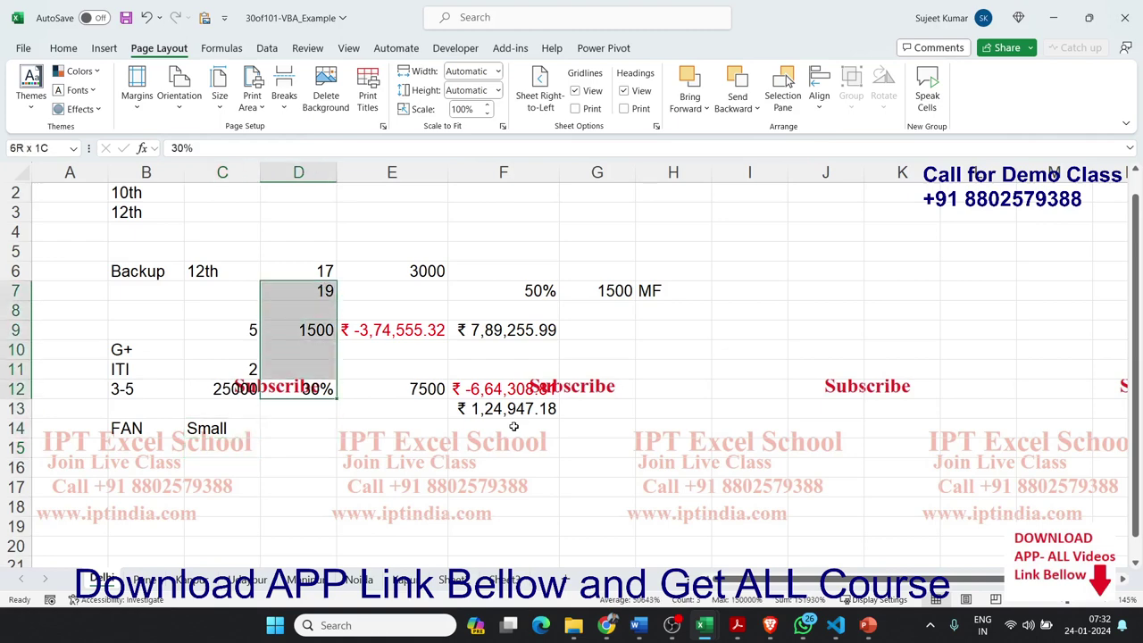
pyautogui.hotkey('shift', 'Up')
pyautogui.hotkey('shift', 'Right')
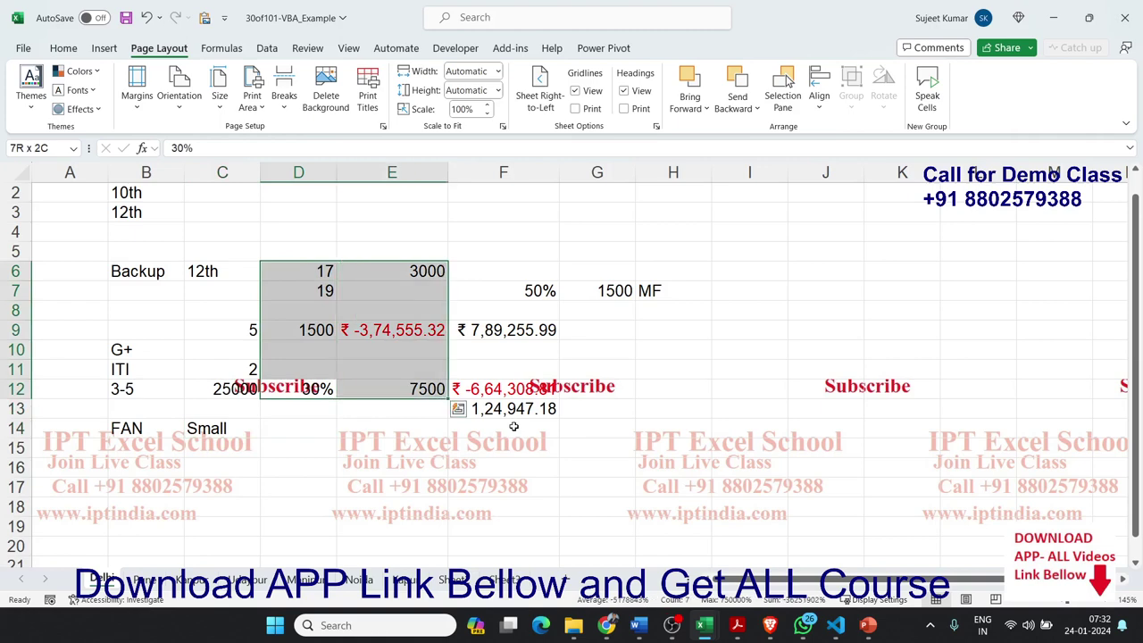
pyautogui.press('Down')
pyautogui.press('Down')
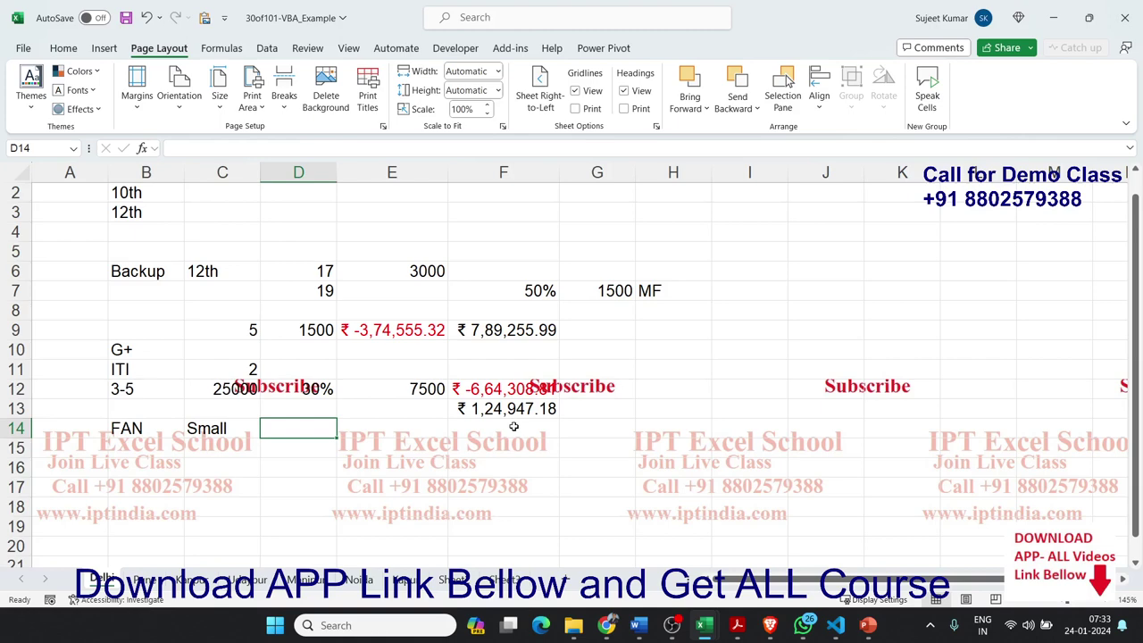
pyautogui.press('Down')
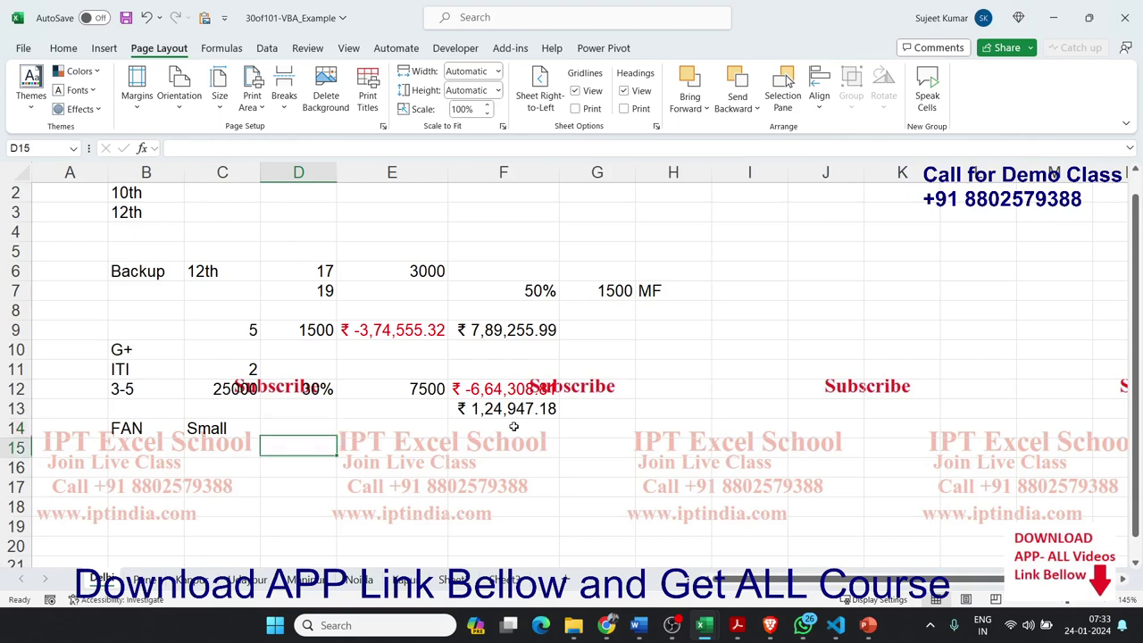
pyautogui.press('Down')
pyautogui.scroll(-2, 514, 427)
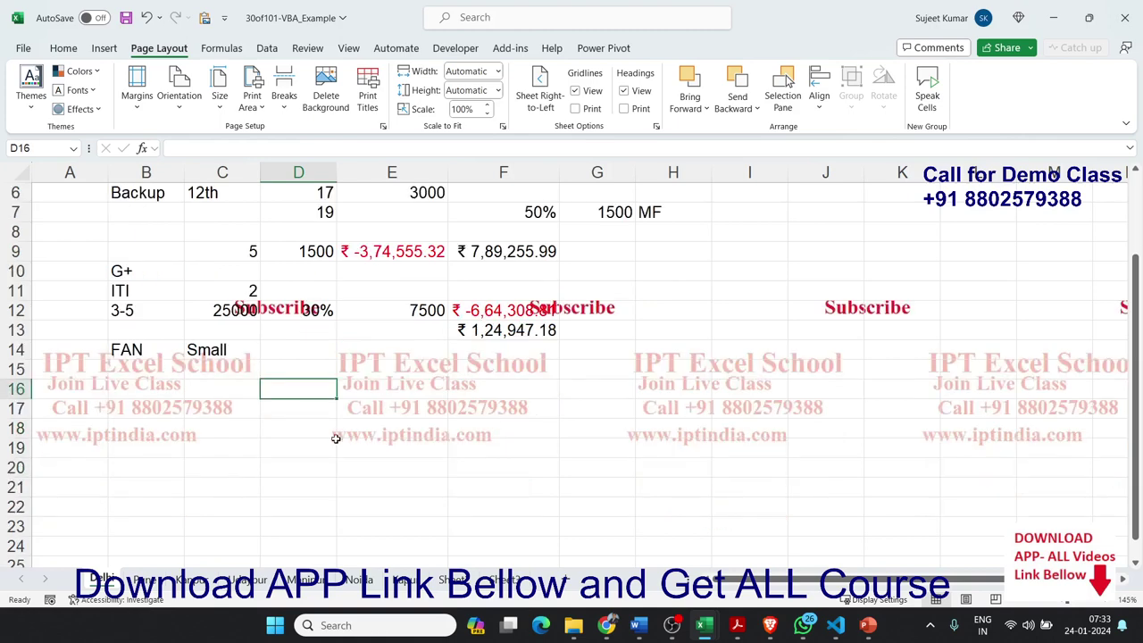
pyautogui.press('Up')
pyautogui.press('Up')
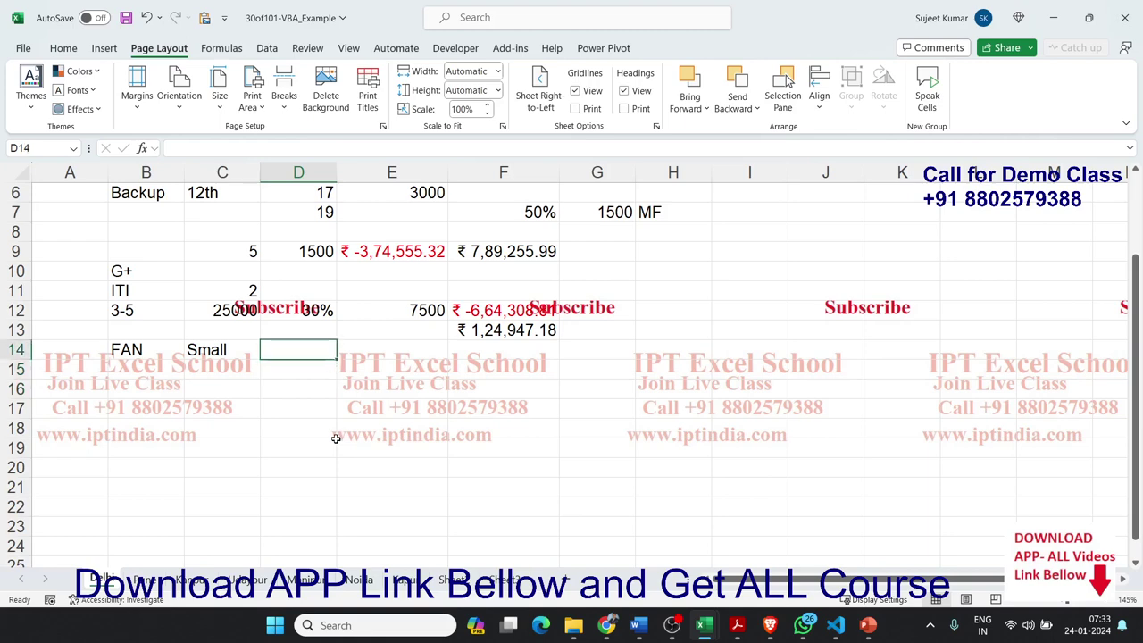
pyautogui.press('Down')
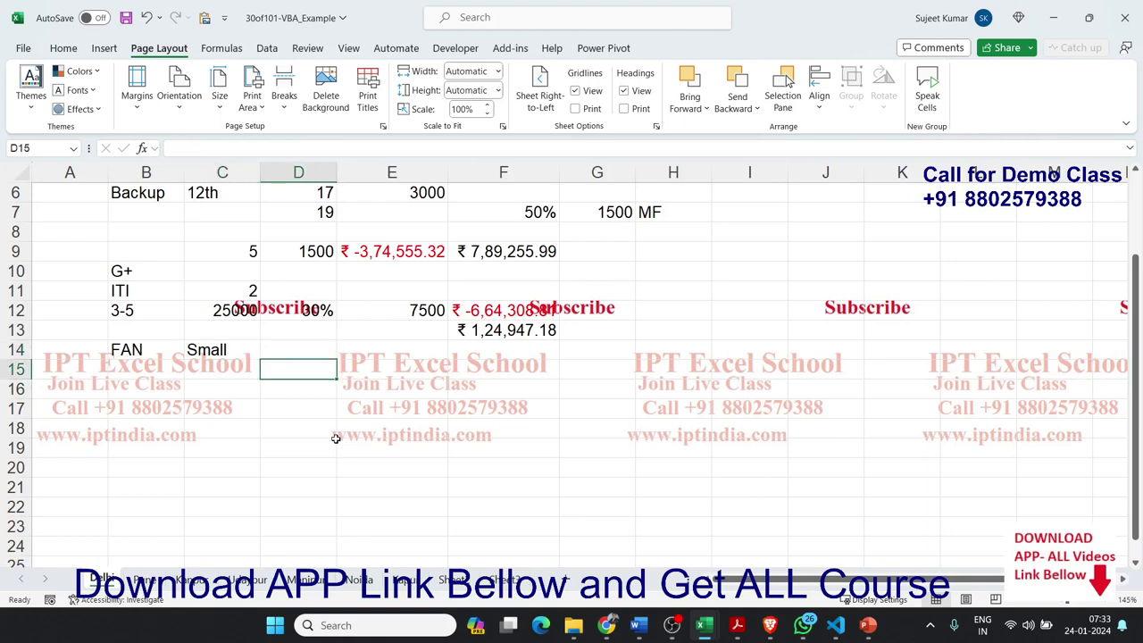
# Step: Enter 20 in D15 and =D15*12 in E15, giving 240
pyautogui.write('3')
pyautogui.press('BackSpace')
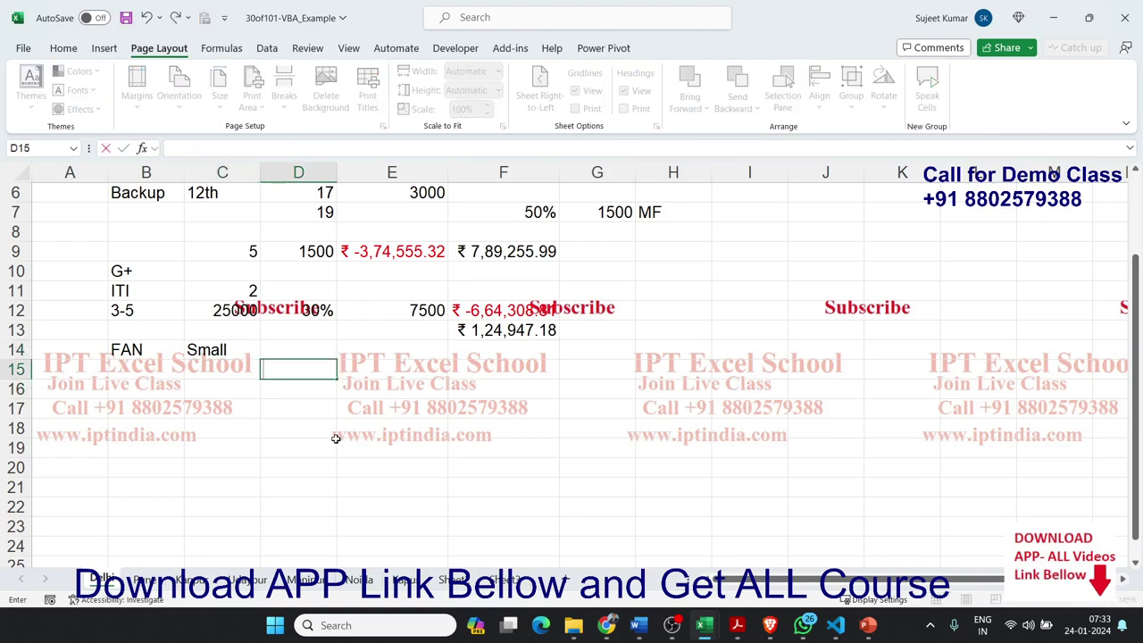
pyautogui.write('20')
pyautogui.press('Tab')
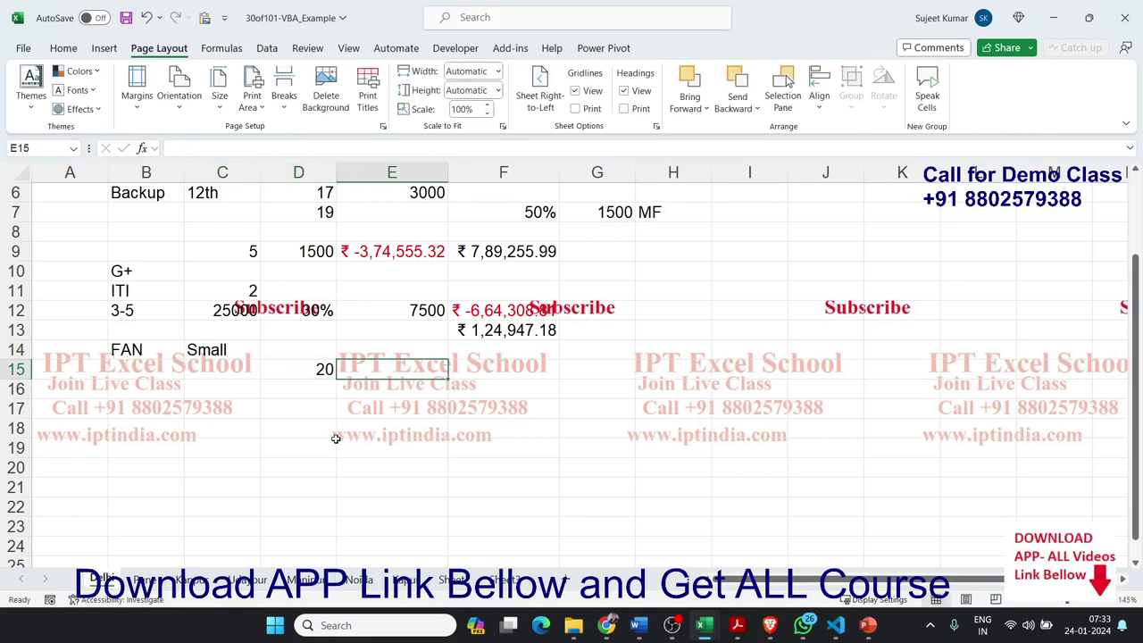
pyautogui.write('=')
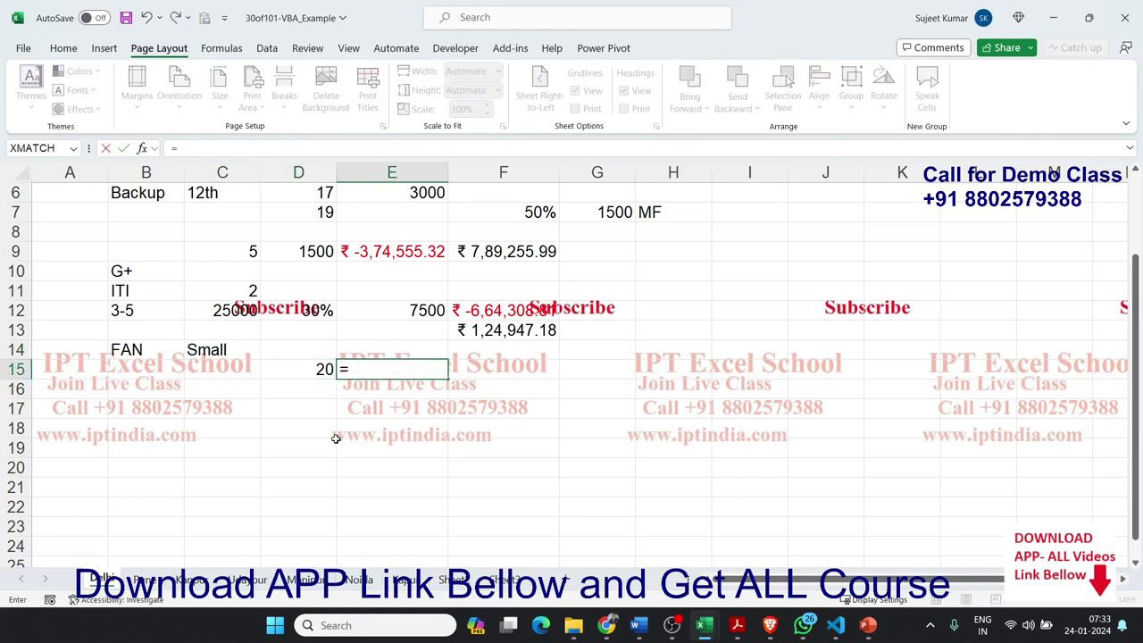
pyautogui.press('Left')
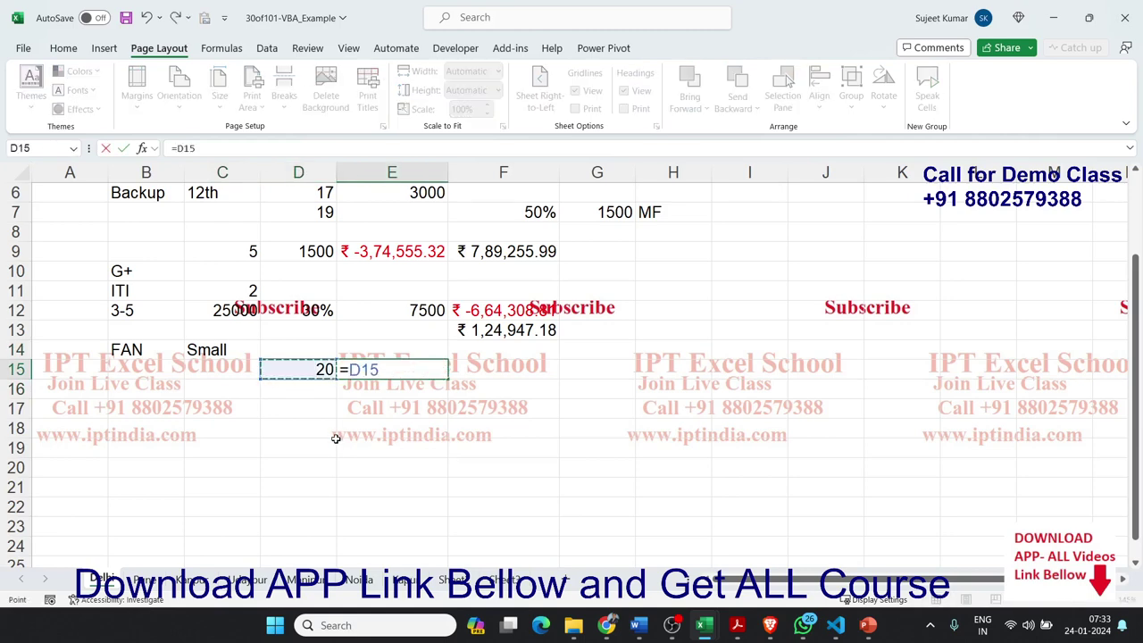
pyautogui.write('*')
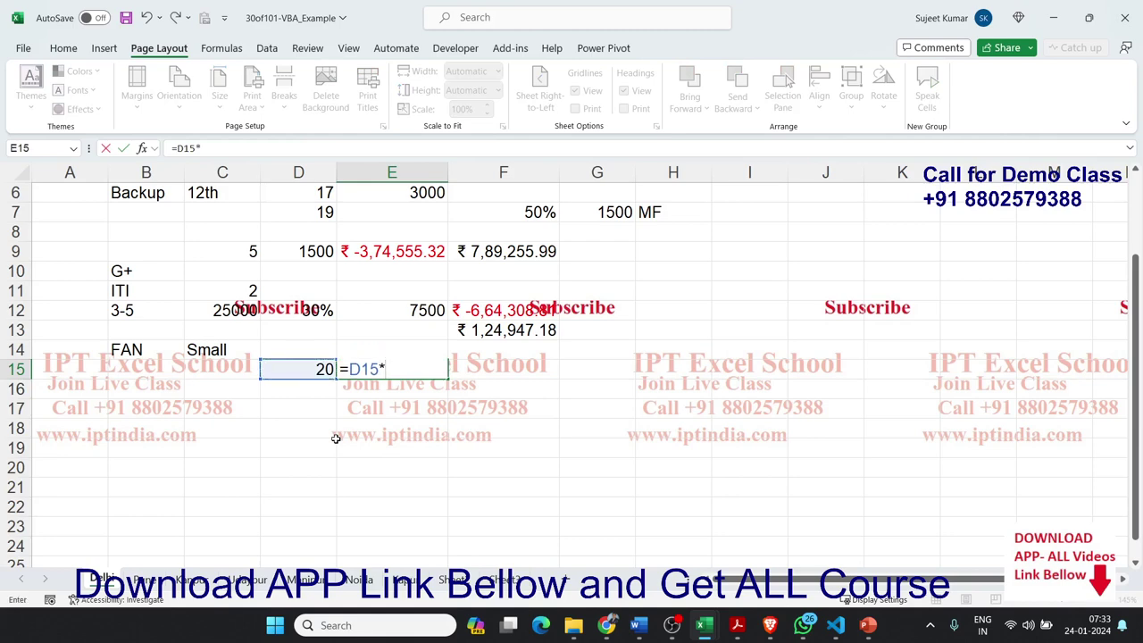
pyautogui.write('12')
pyautogui.press('Return')
# Step: Enter =E15*60 in F15 to get 14400
pyautogui.press('Up')
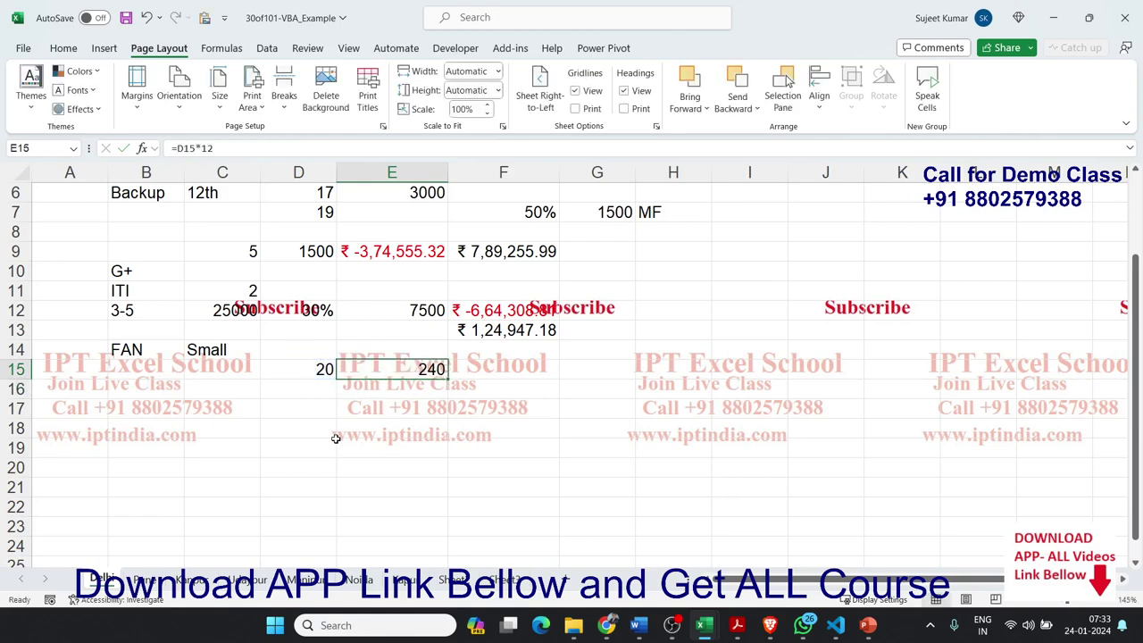
pyautogui.press('Right')
pyautogui.write('=')
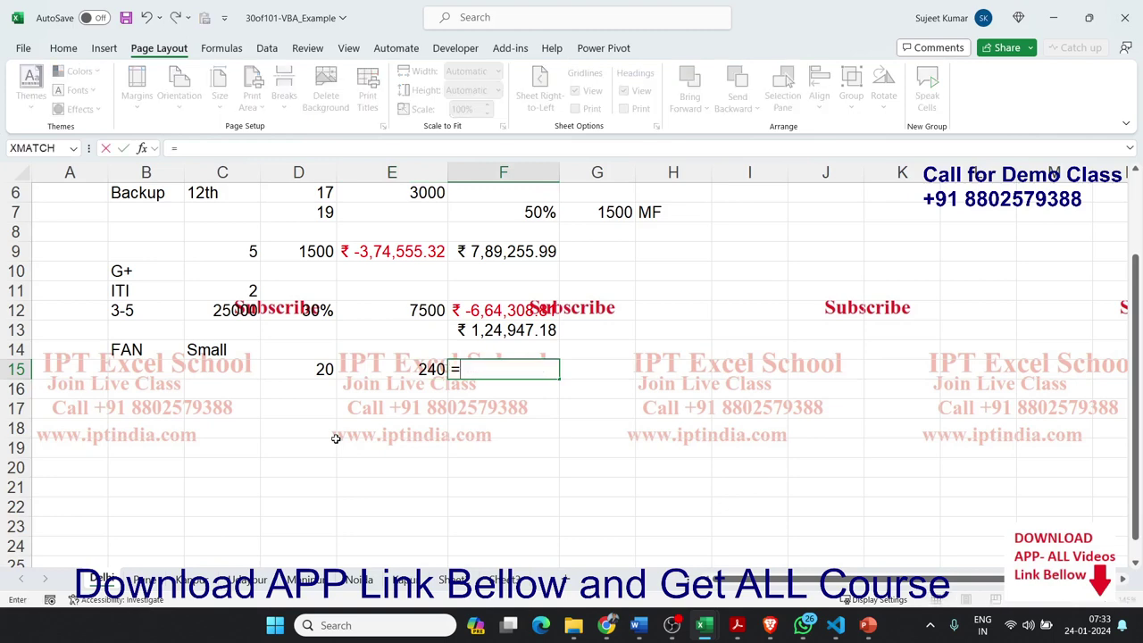
pyautogui.press('Left')
pyautogui.write('*')
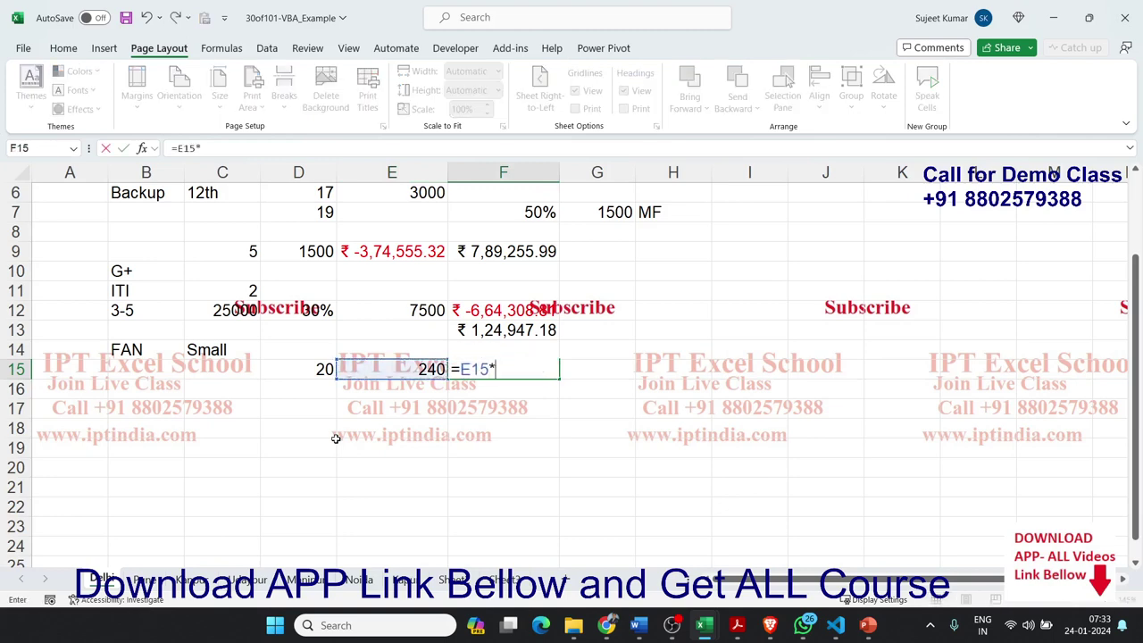
pyautogui.write('60')
pyautogui.press('Return')
pyautogui.press('Up')
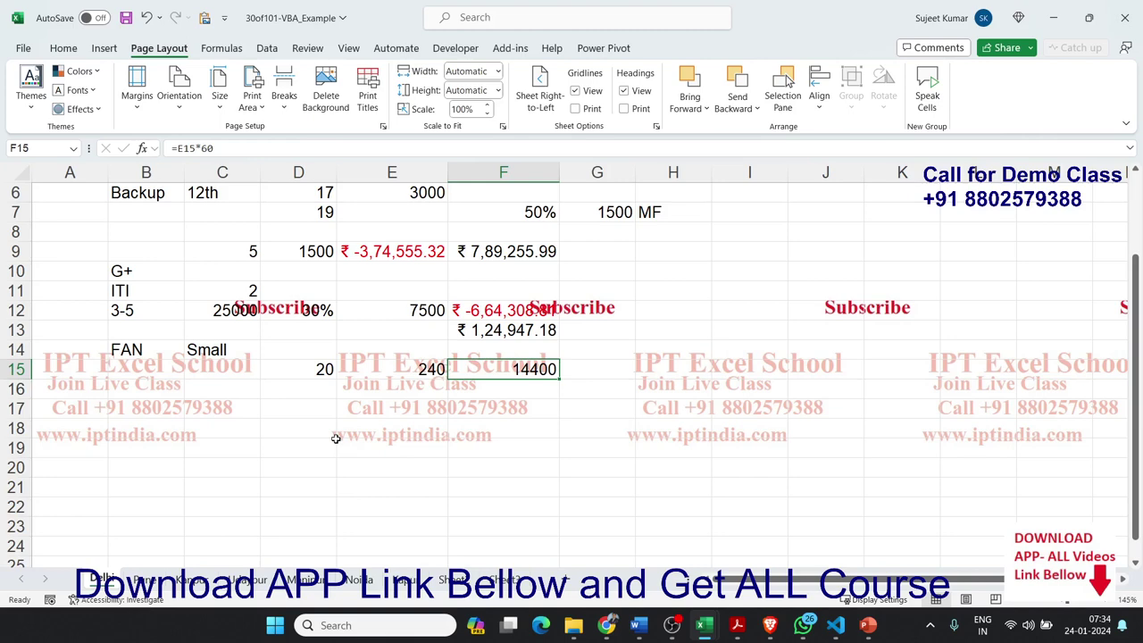
pyautogui.press('Left')
pyautogui.press('Left')
pyautogui.press('Left')
pyautogui.press('Left')
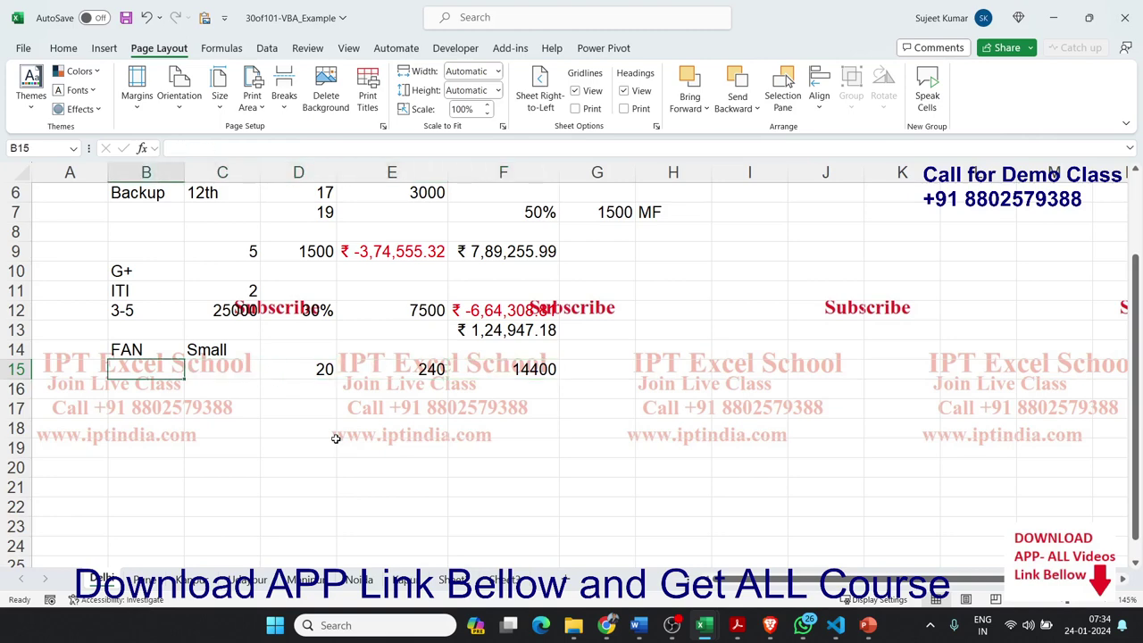
pyautogui.press('Up')
pyautogui.press('Right')
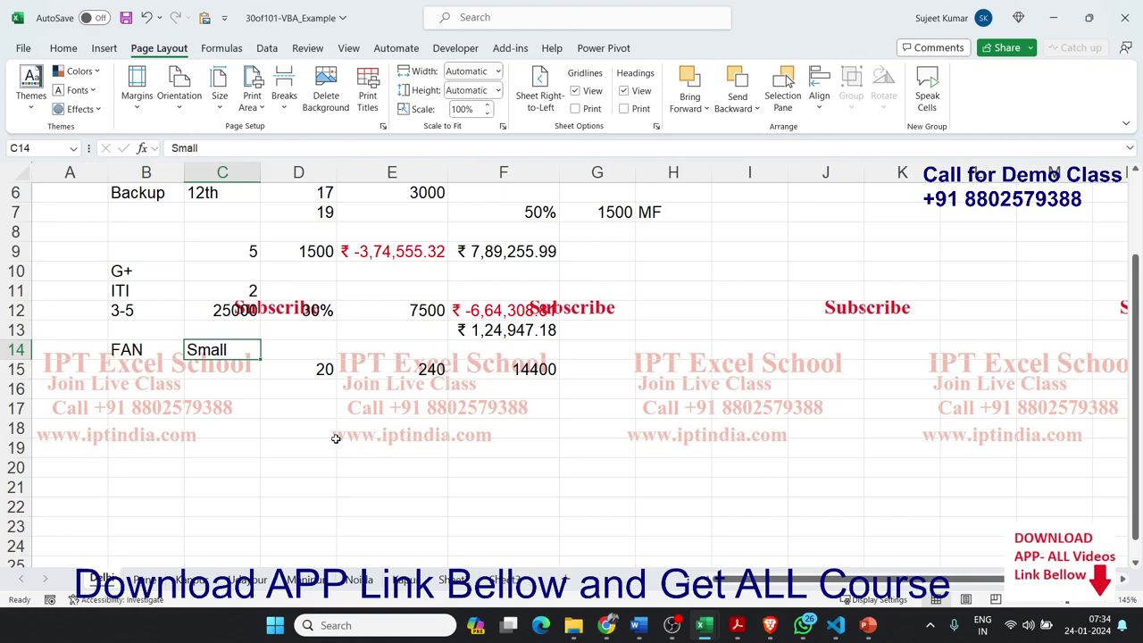
pyautogui.press('Up')
pyautogui.press('Up')
pyautogui.press('Up')
pyautogui.press('Up')
pyautogui.press('Right')
pyautogui.press('Right')
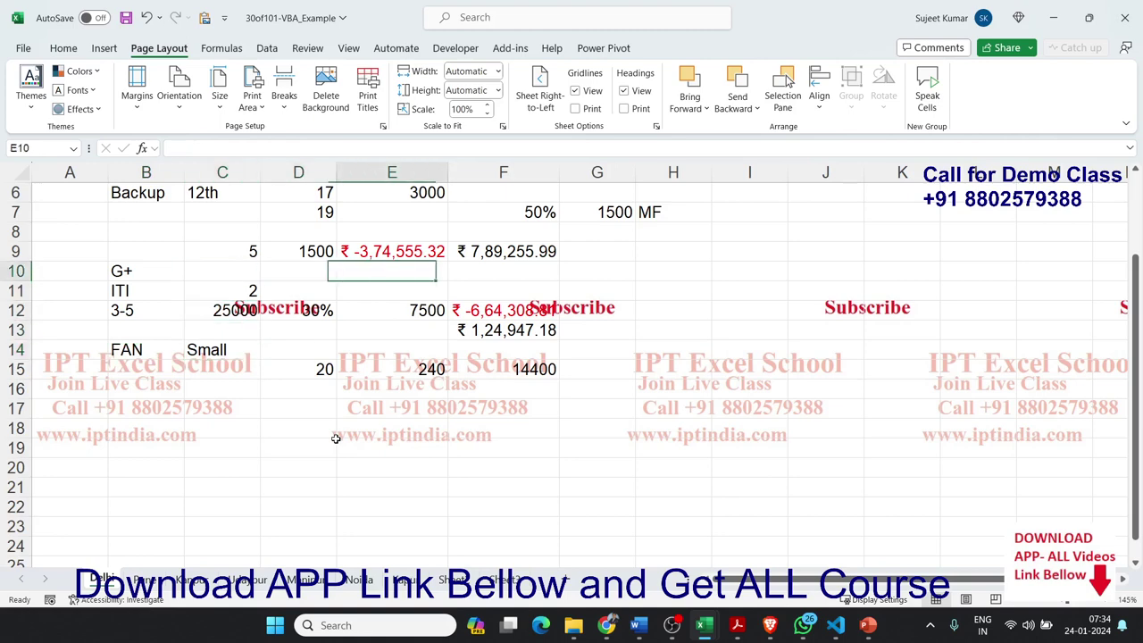
pyautogui.press('Right')
pyautogui.press('Right')
pyautogui.press('Down')
pyautogui.press('Down')
pyautogui.press('Left')
pyautogui.press('Left')
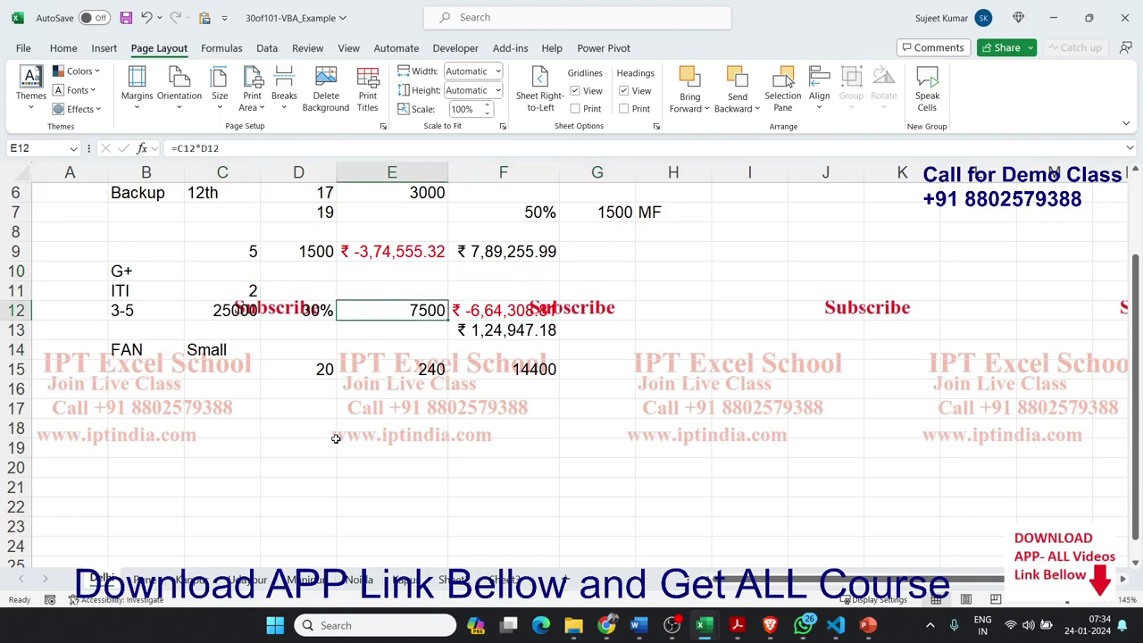
pyautogui.press('Right')
pyautogui.press('Left')
pyautogui.press('Left')
pyautogui.press('Right')
pyautogui.press('Right')
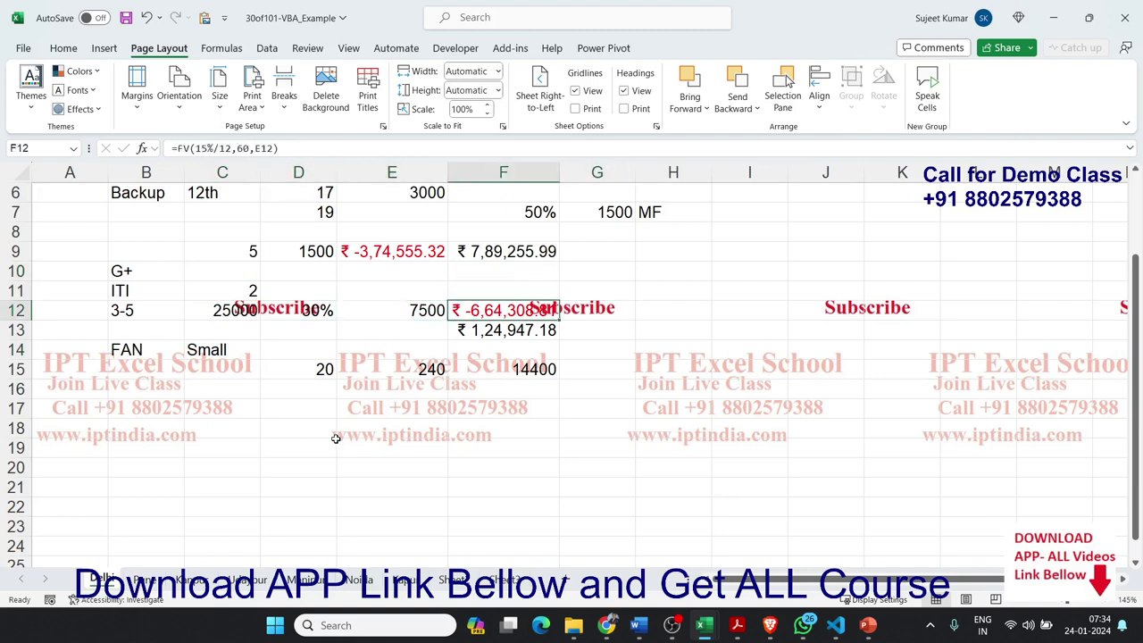
pyautogui.press('Left')
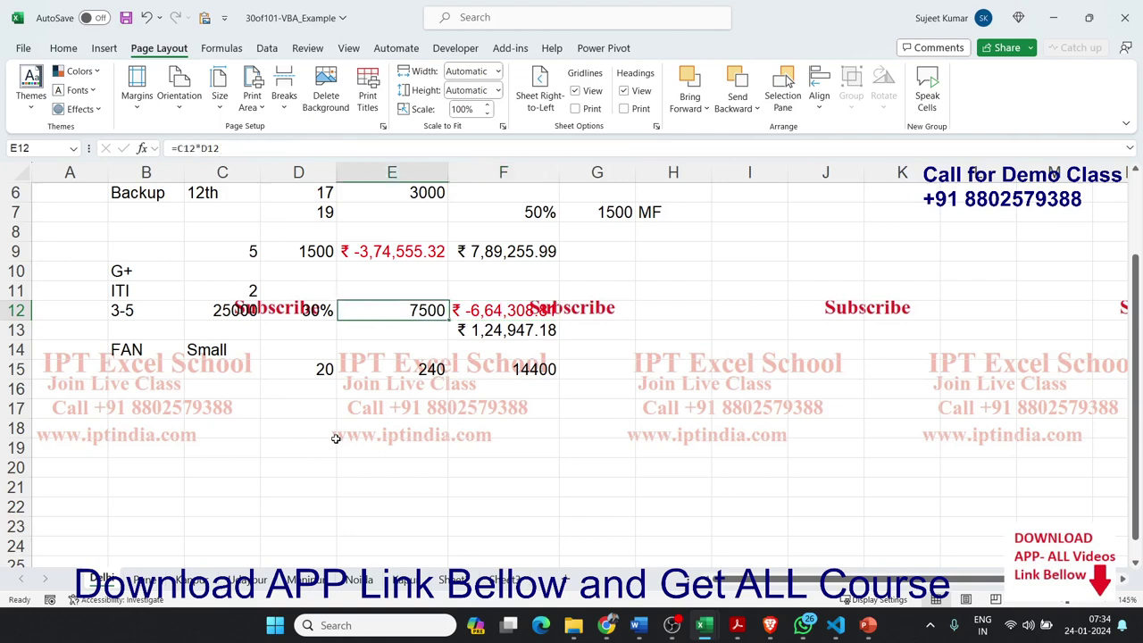
pyautogui.press('Right')
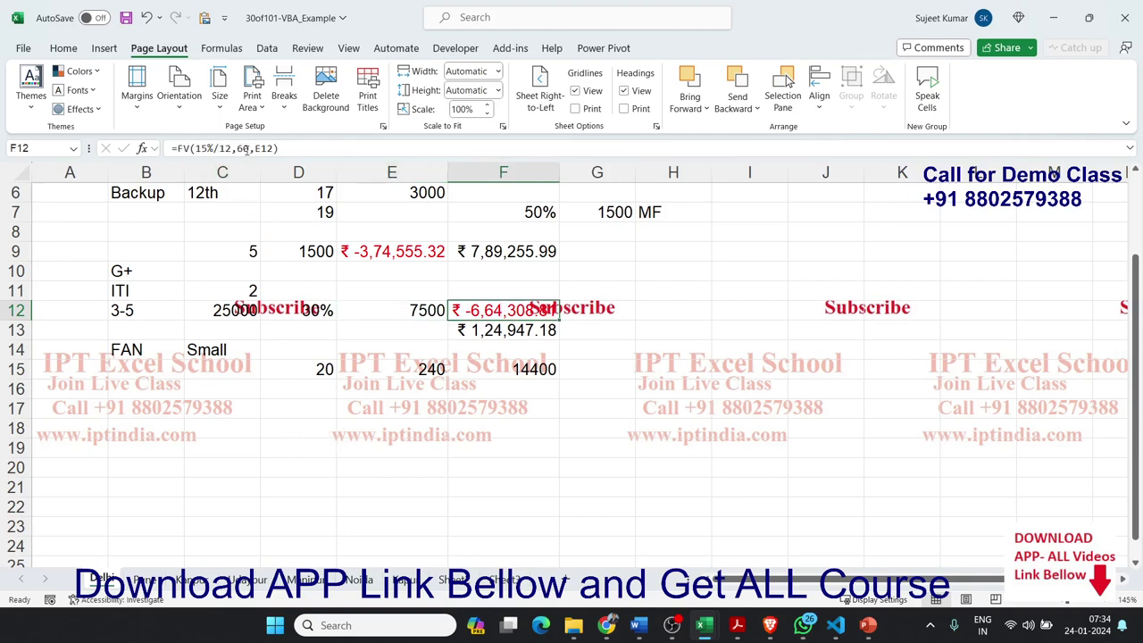
# Step: Extend F12's FV period count to 60+36, making it ₹ -13,77,307.88
pyautogui.doubleClick(244, 149)
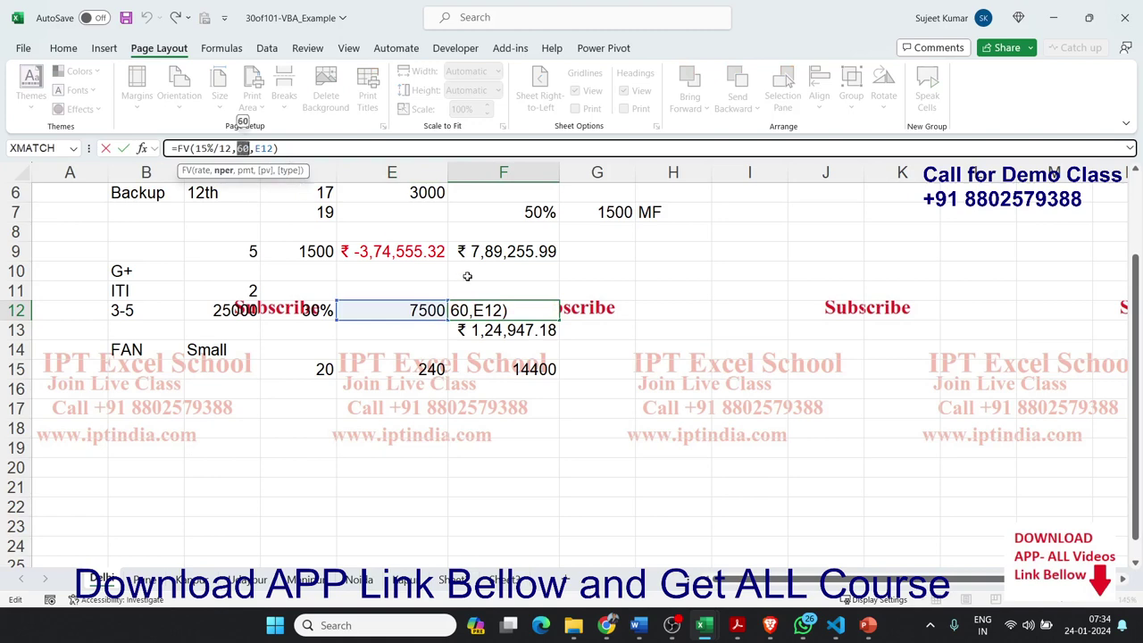
pyautogui.press('Right')
pyautogui.write('+')
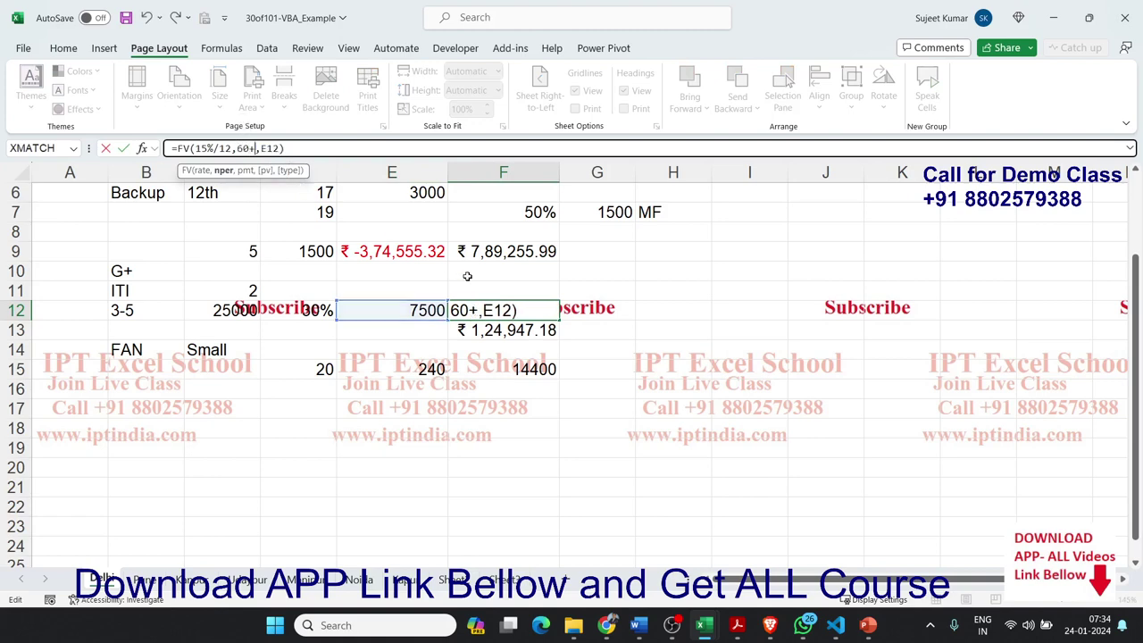
pyautogui.write('36')
pyautogui.hotkey('ctrl', 'Return')
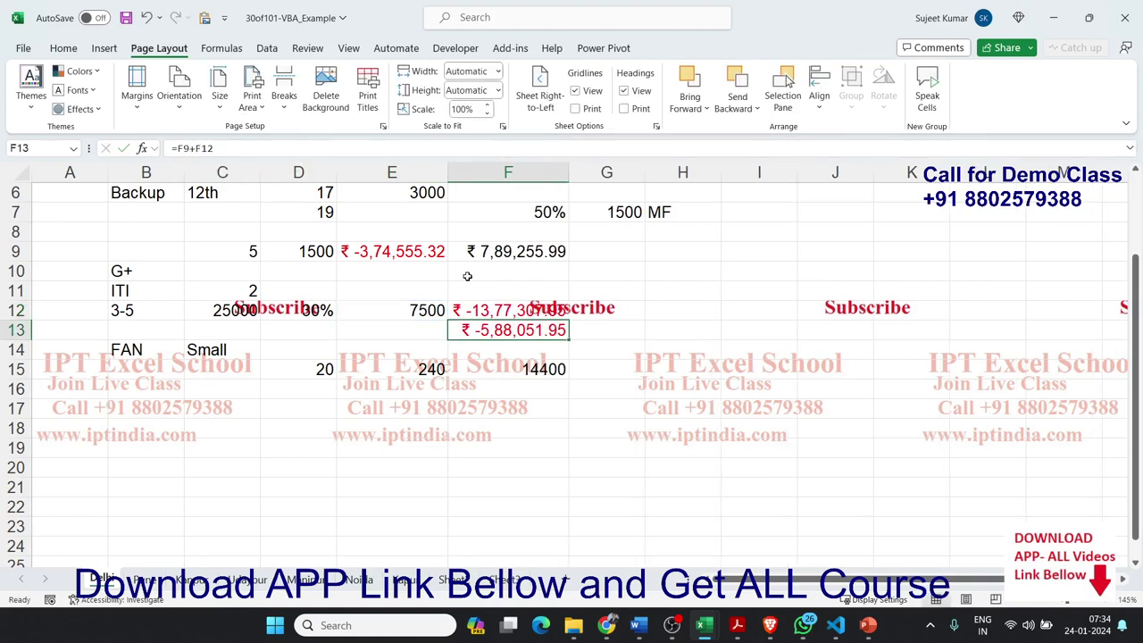
pyautogui.press('Down')
pyautogui.press('Up')
pyautogui.press('Down')
# Step: Rewrite F13 as =F12+(-F9), giving a combined total of ₹ -21,66,563.94
pyautogui.write('=')
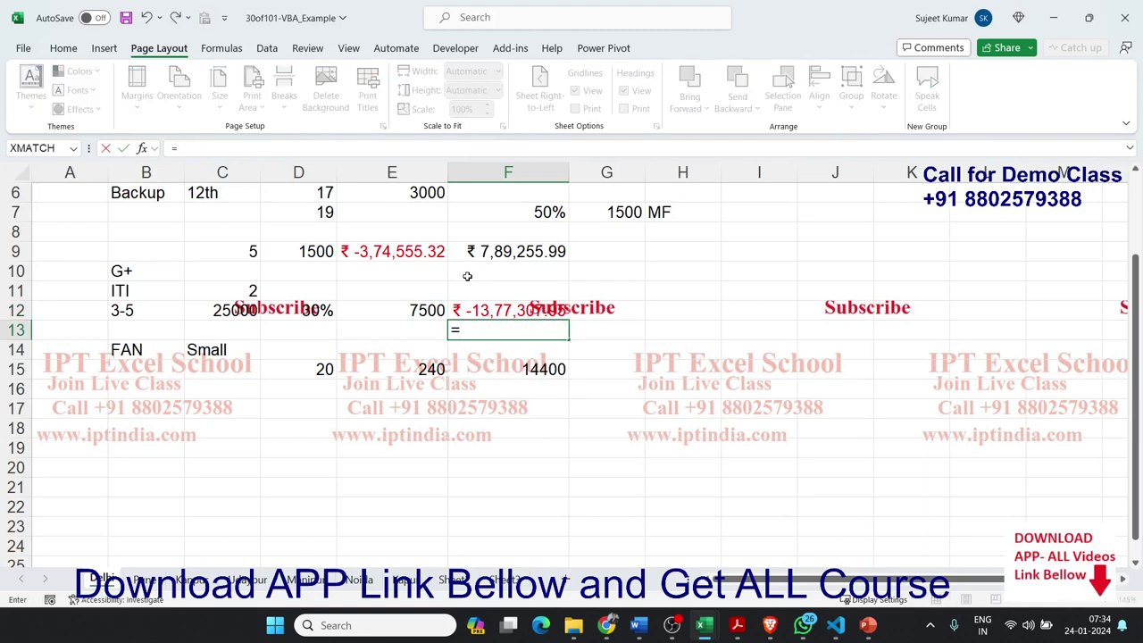
pyautogui.press('Up')
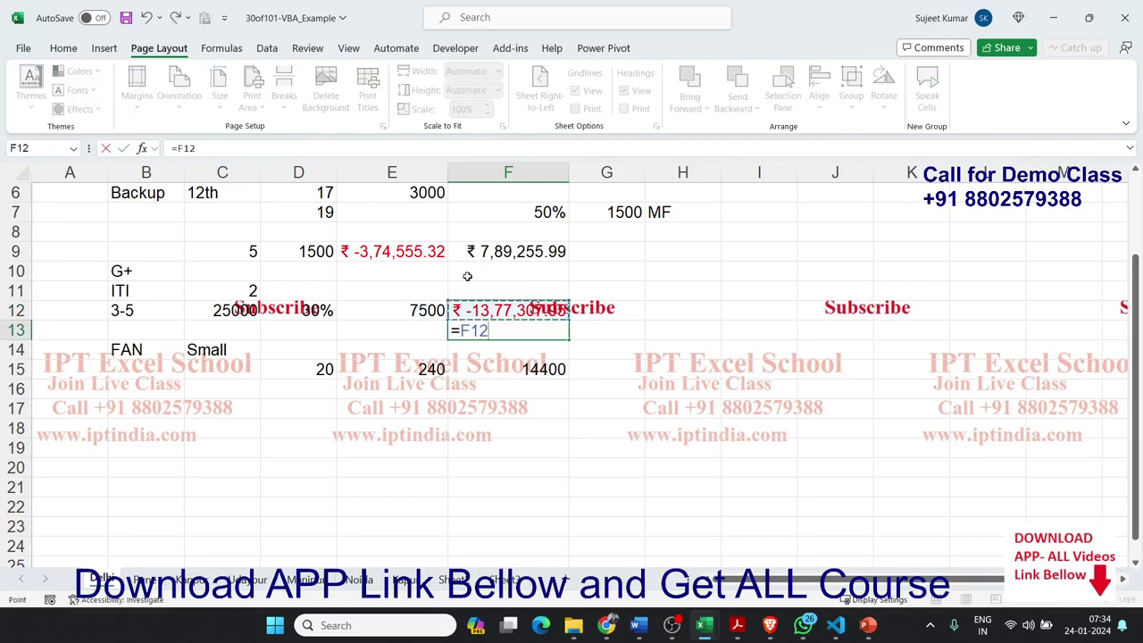
pyautogui.write('-')
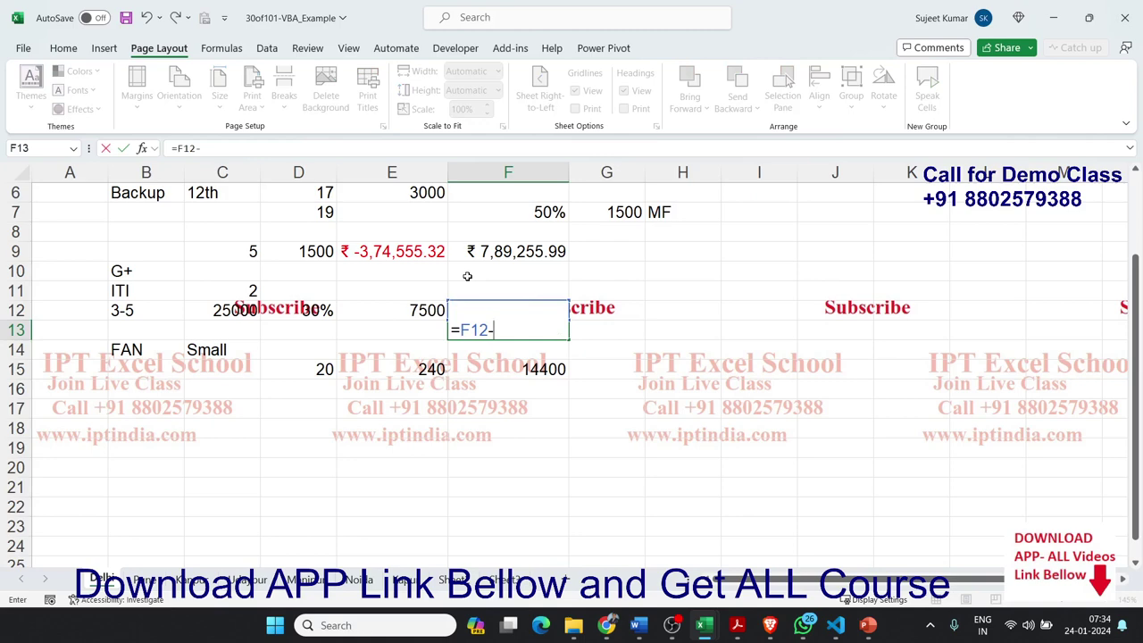
pyautogui.write('F12')
pyautogui.press('BackSpace')
pyautogui.press('BackSpace')
pyautogui.press('BackSpace')
pyautogui.press('BackSpace')
pyautogui.write('+')
pyautogui.write('(-')
pyautogui.click(474, 259)
pyautogui.write(')')
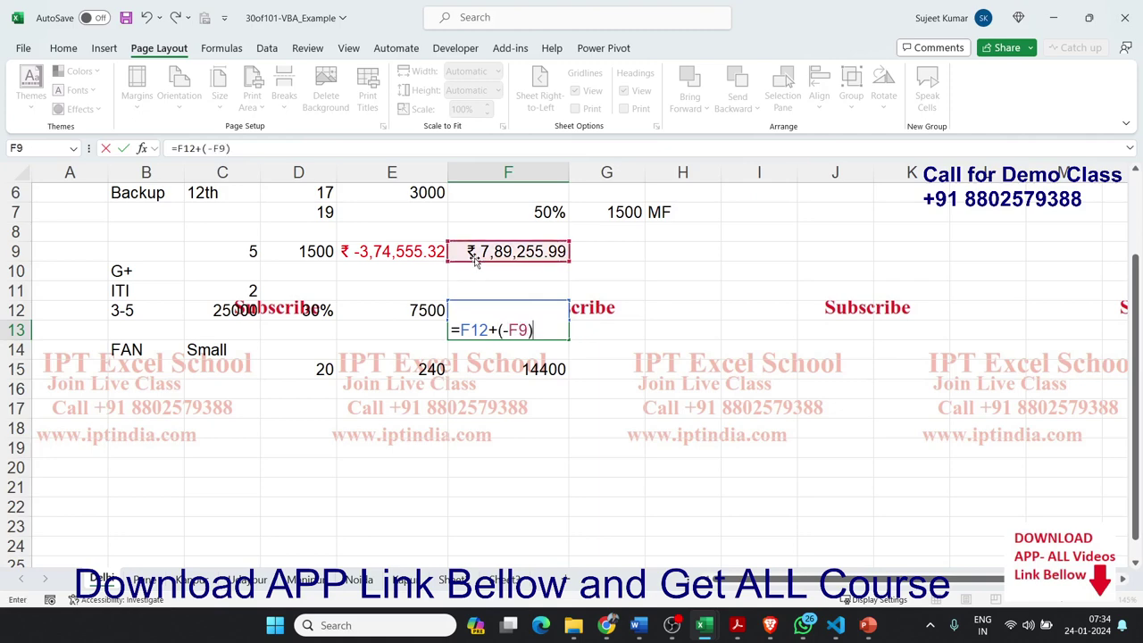
pyautogui.press('Return')
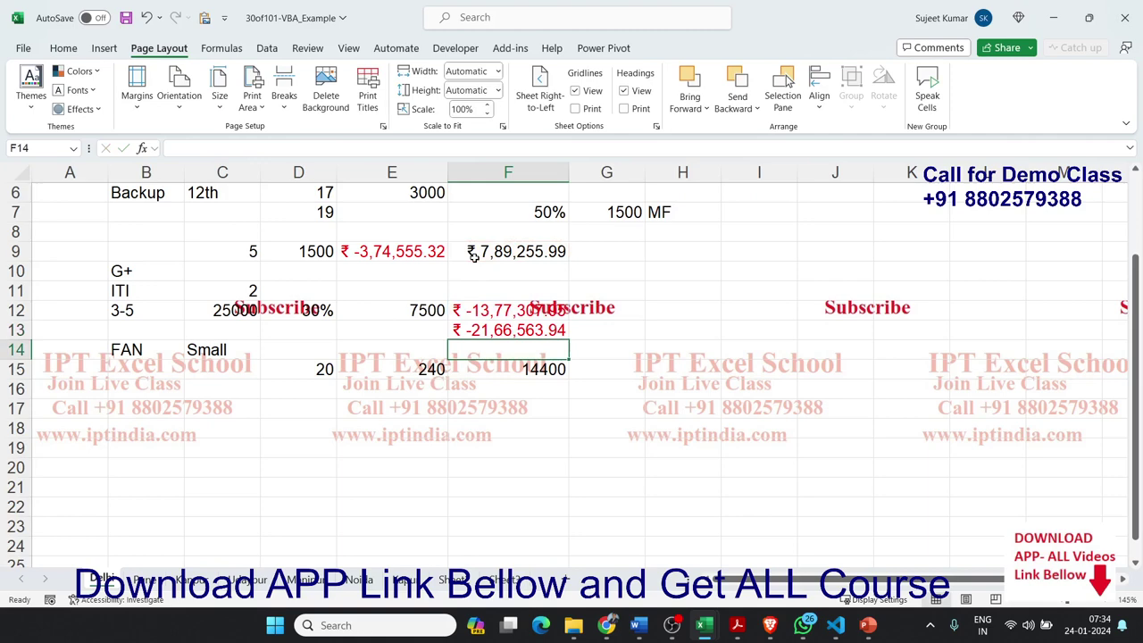
pyautogui.press('Up')
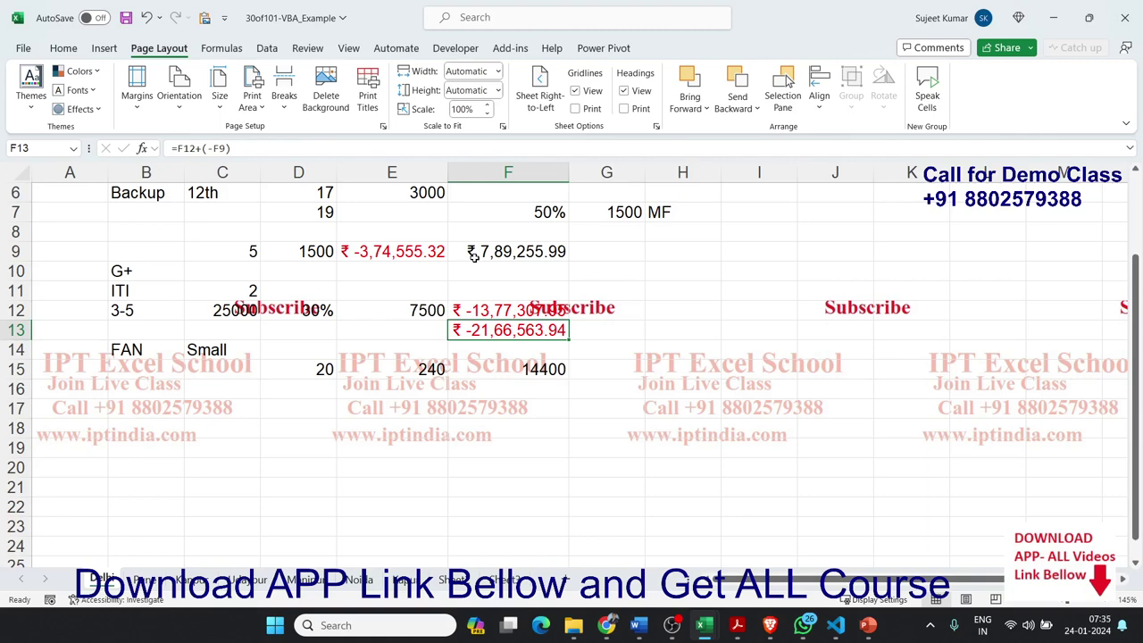
pyautogui.moveTo(327, 366); pyautogui.dragTo(493, 367)
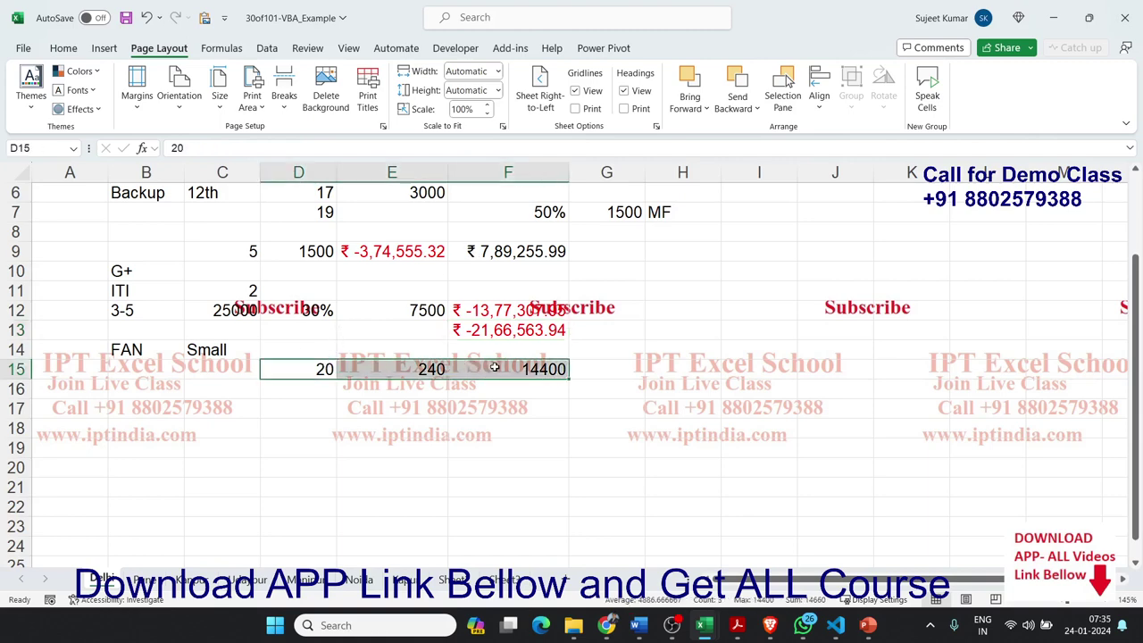
pyautogui.moveTo(265, 322)
pyautogui.mouseDown()
pyautogui.moveTo(289, 297)
pyautogui.moveTo(315, 191)
pyautogui.mouseUp()
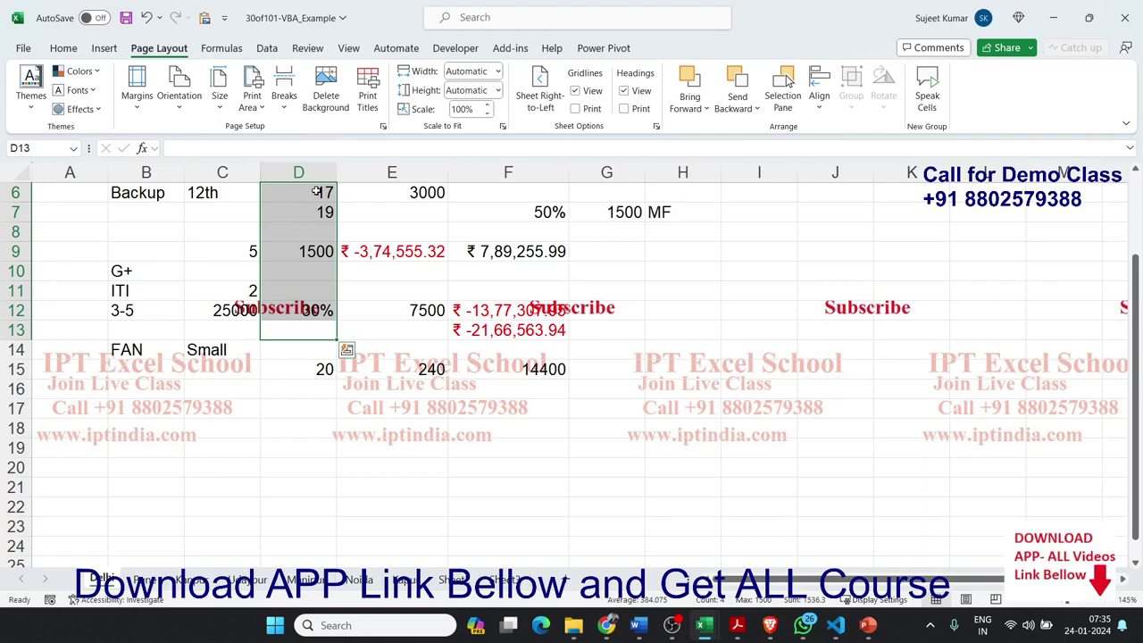
pyautogui.press('Right')
pyautogui.press('Right')
pyautogui.press('Right')
pyautogui.press('Left')
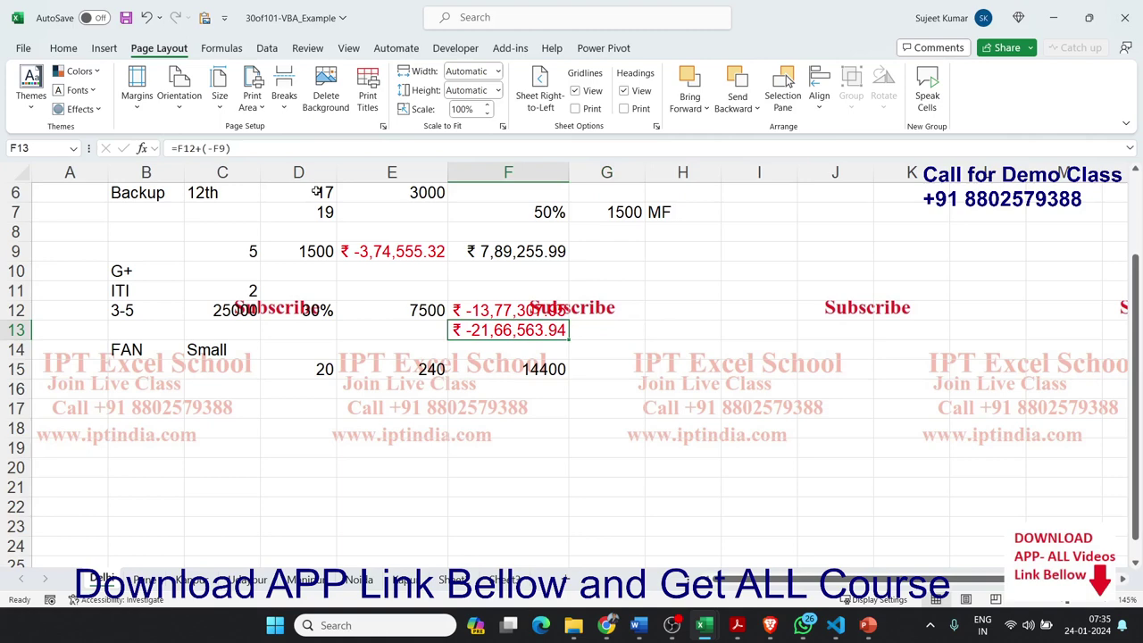
pyautogui.press('Down')
pyautogui.press('Down')
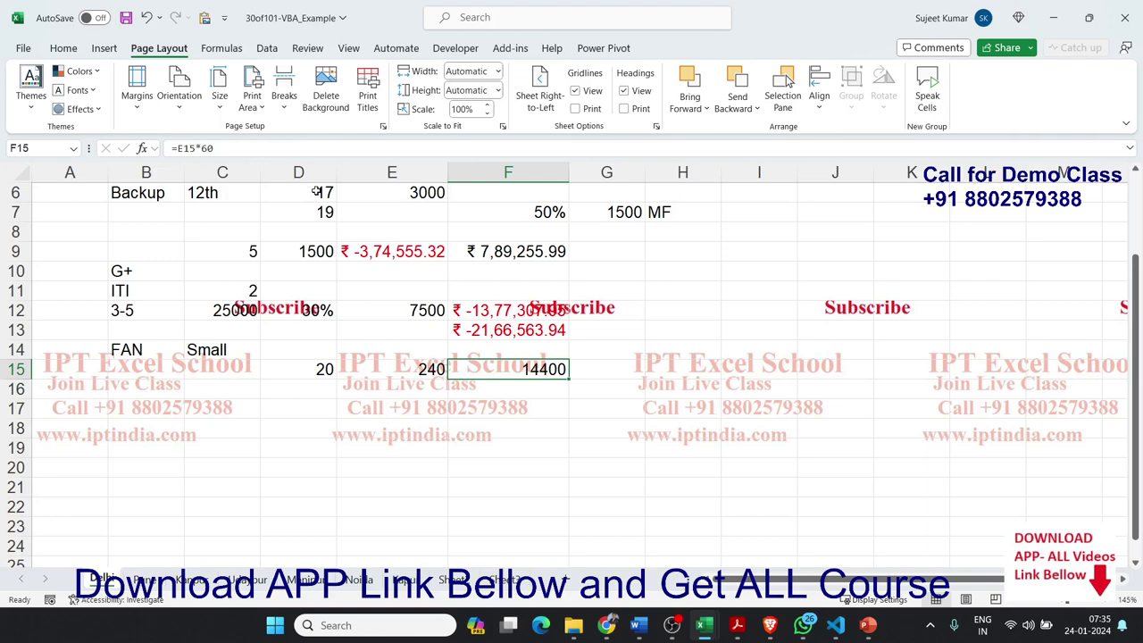
pyautogui.press('Up')
pyautogui.press('Up')
pyautogui.press('Up')
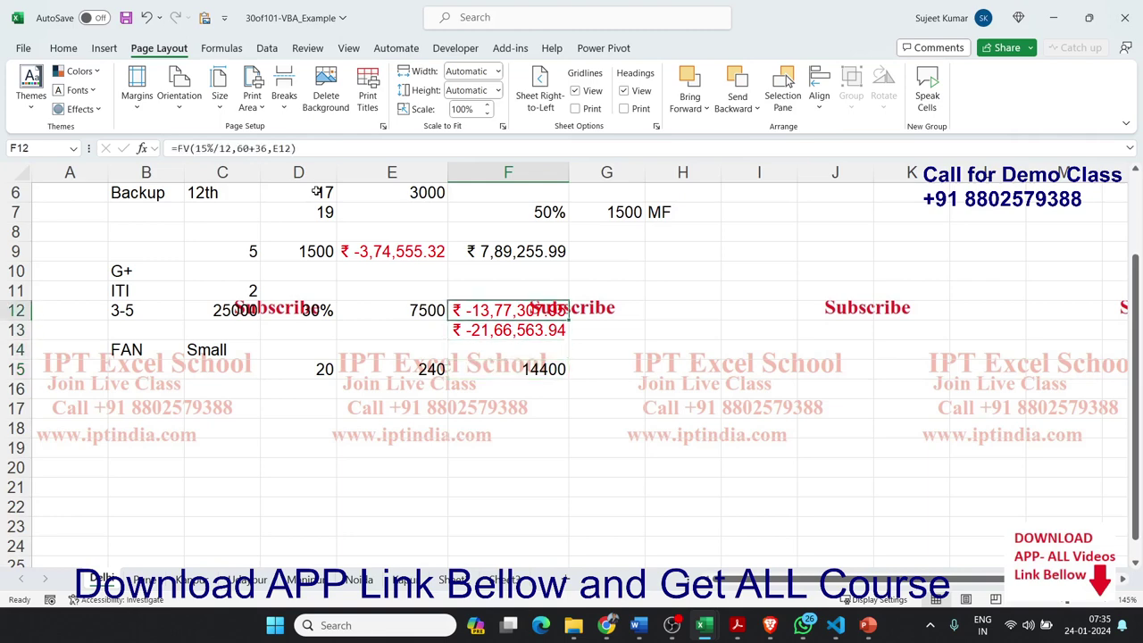
pyautogui.press('Down')
pyautogui.press('Right')
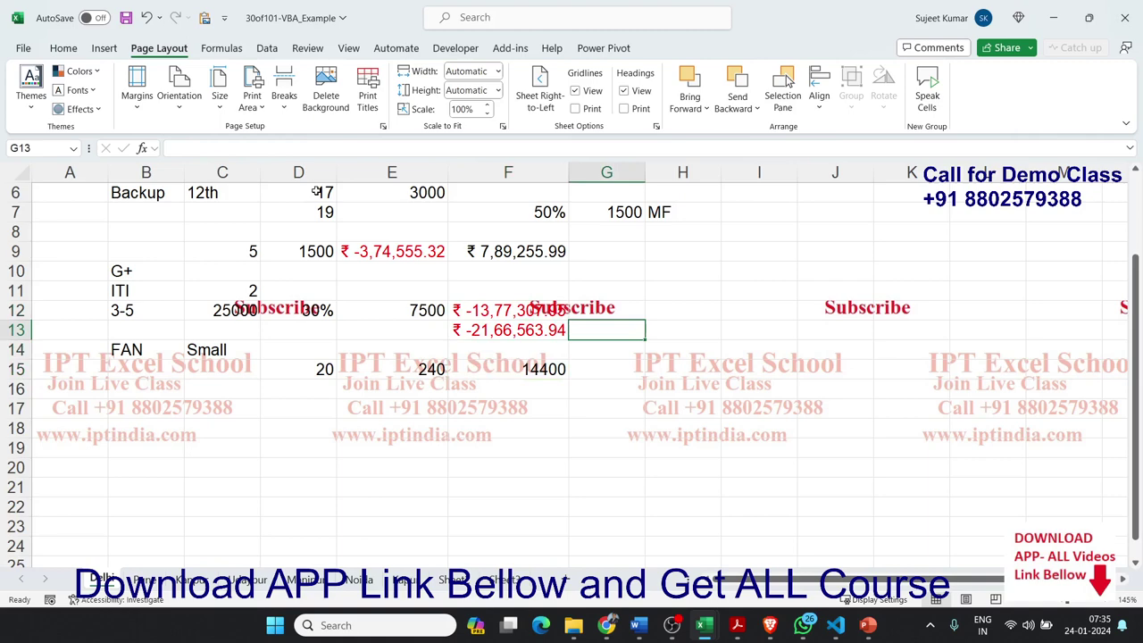
pyautogui.press('Down')
pyautogui.press('Down')
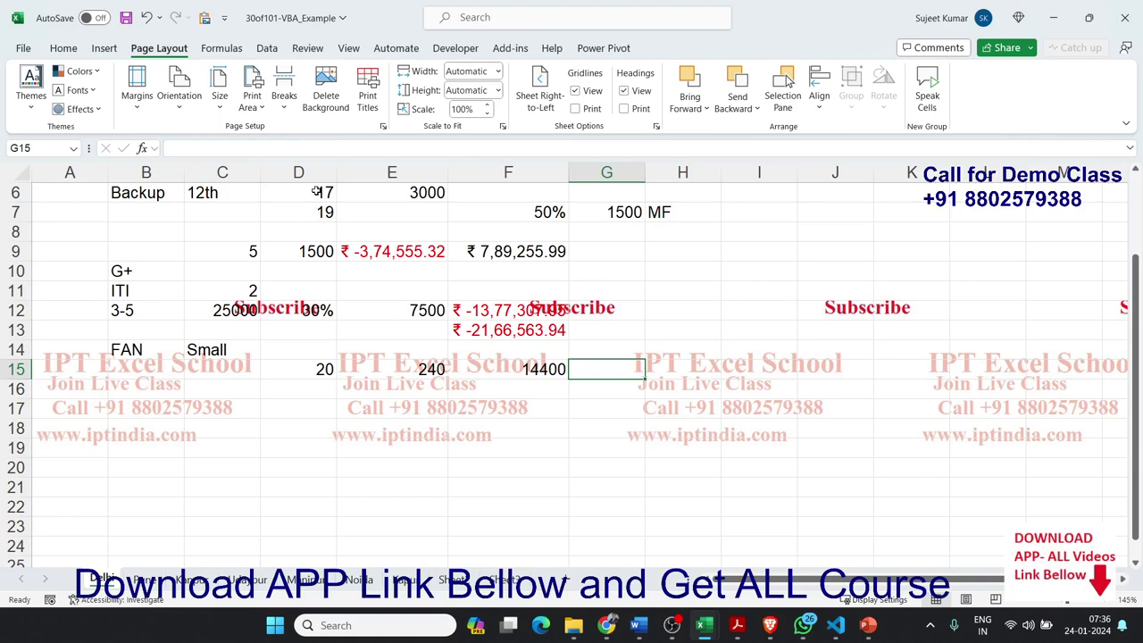
pyautogui.scroll(2, 317, 192)
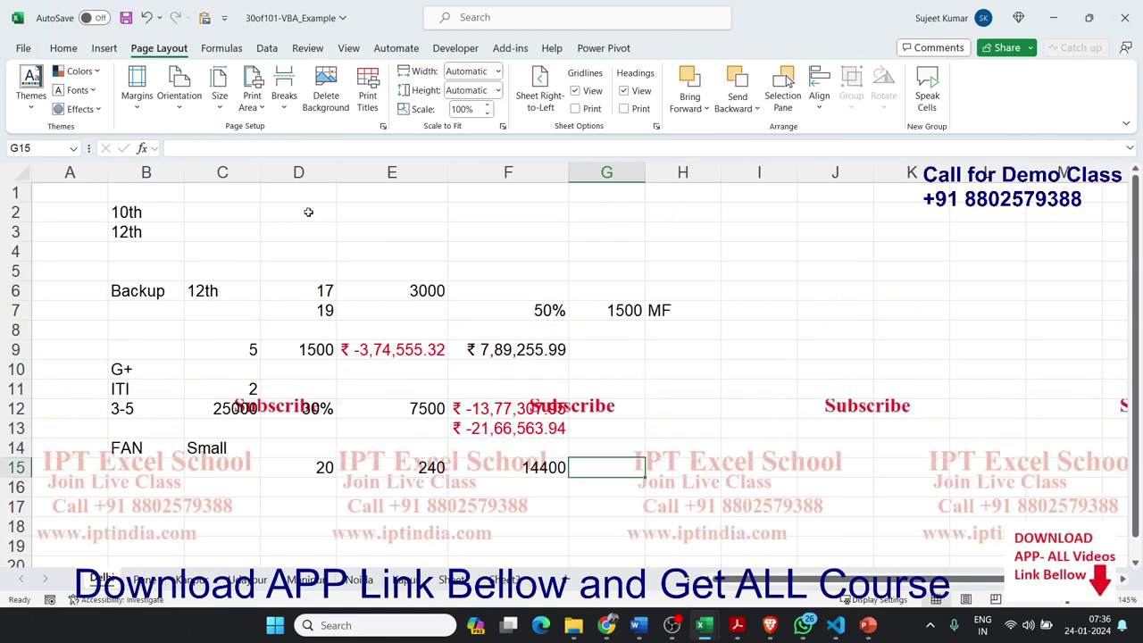
pyautogui.click(235, 243)
pyautogui.moveTo(235, 242); pyautogui.dragTo(374, 245)
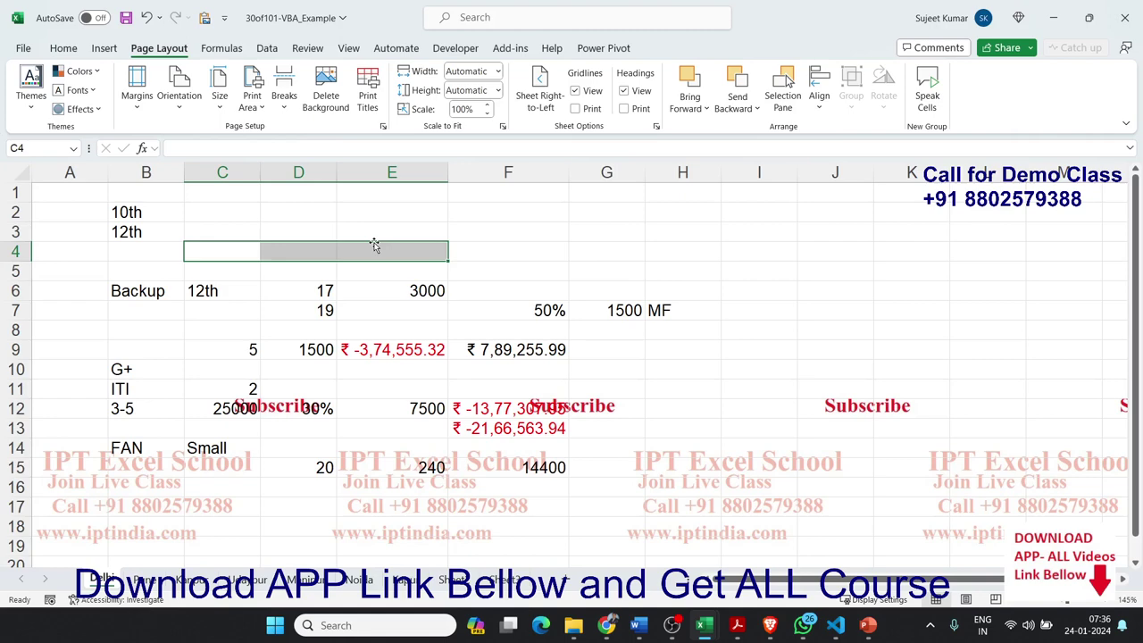
pyautogui.scroll(-2, 447, 331)
pyautogui.click(528, 411)
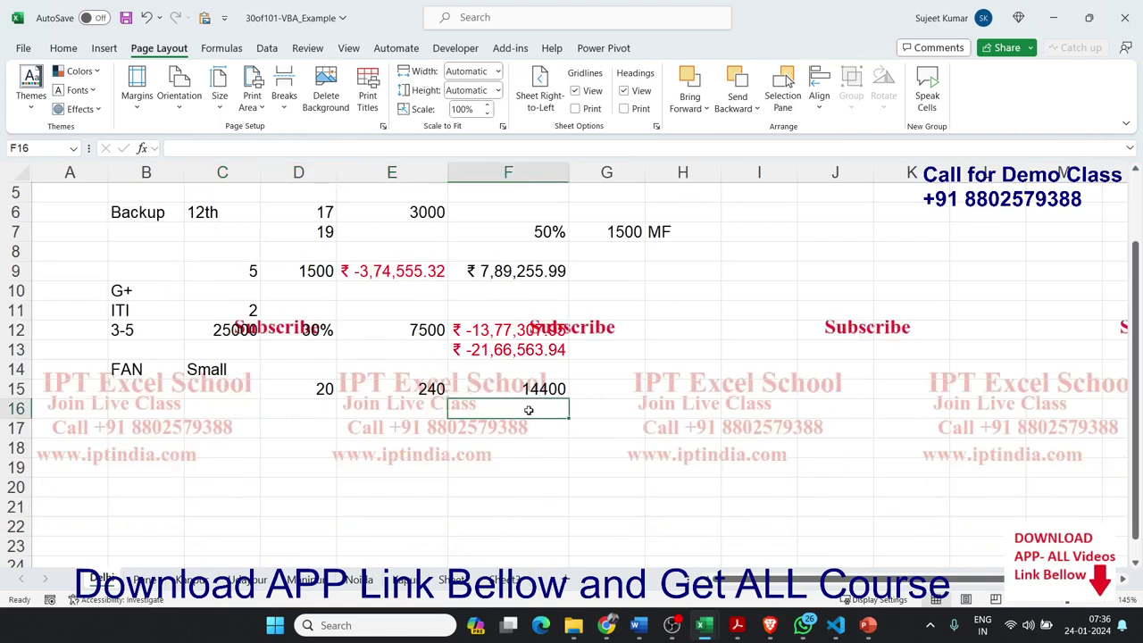